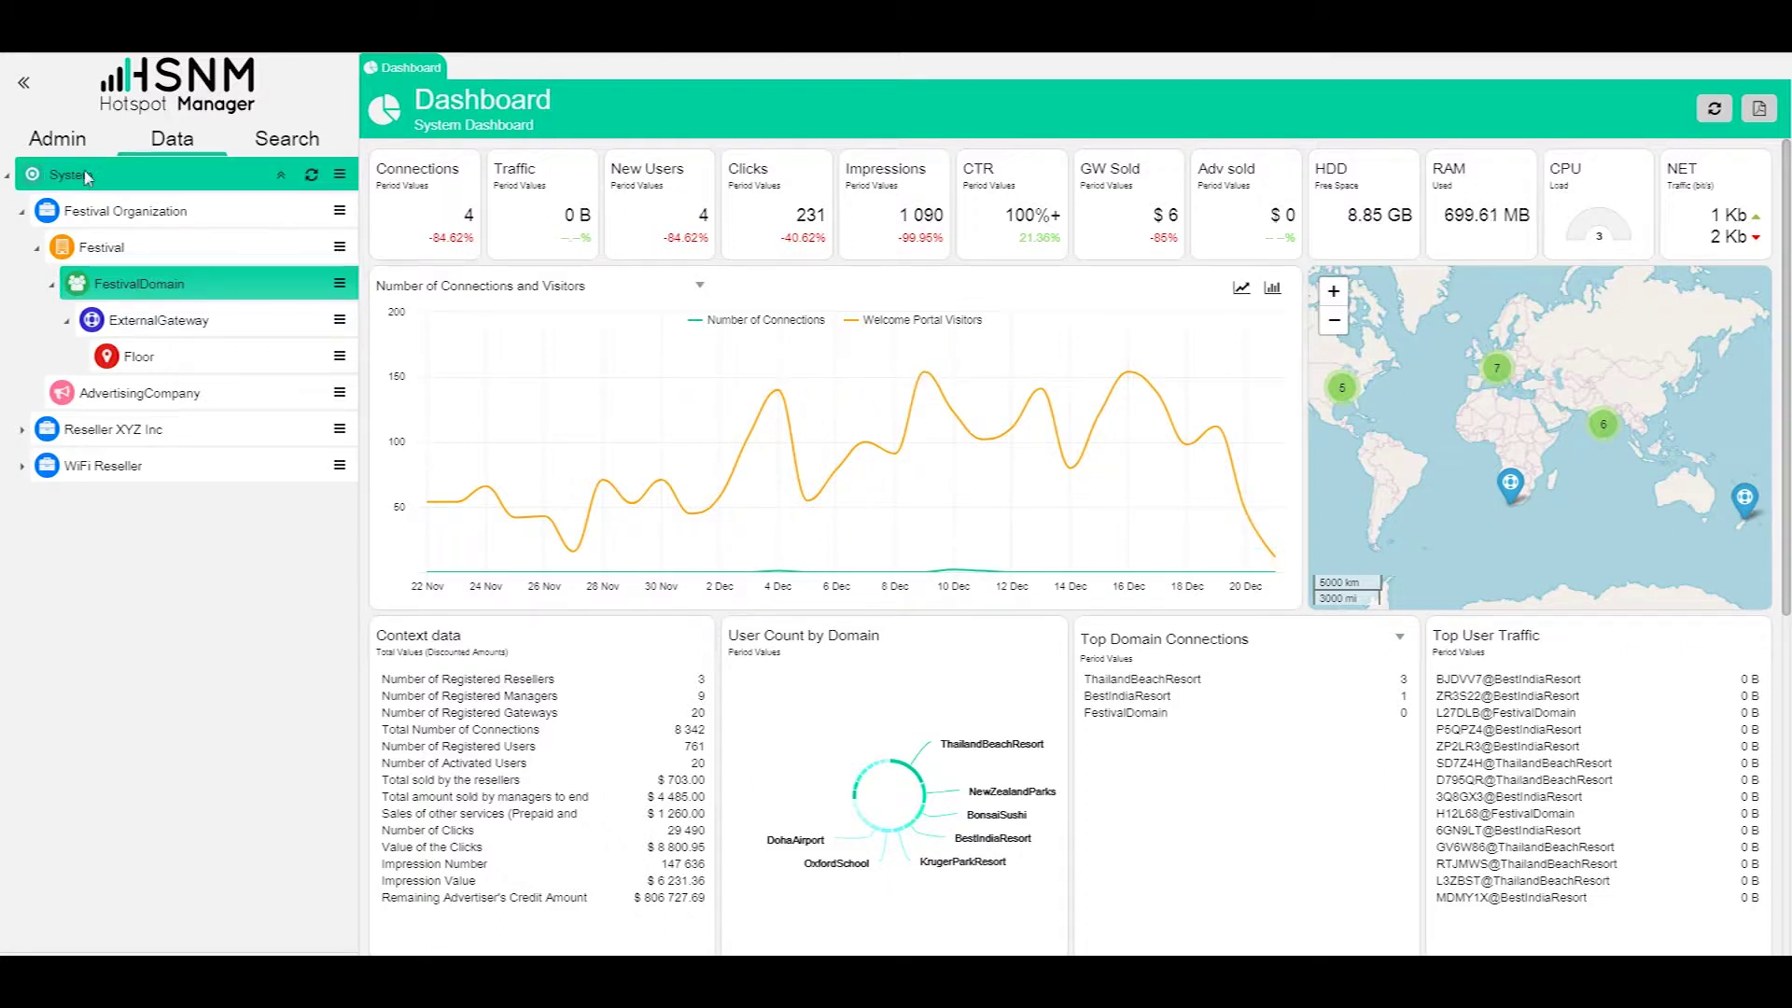
- Open the action menu for FestivalDomain under Festival Organization › Festival in the Data tree
click(86, 139)
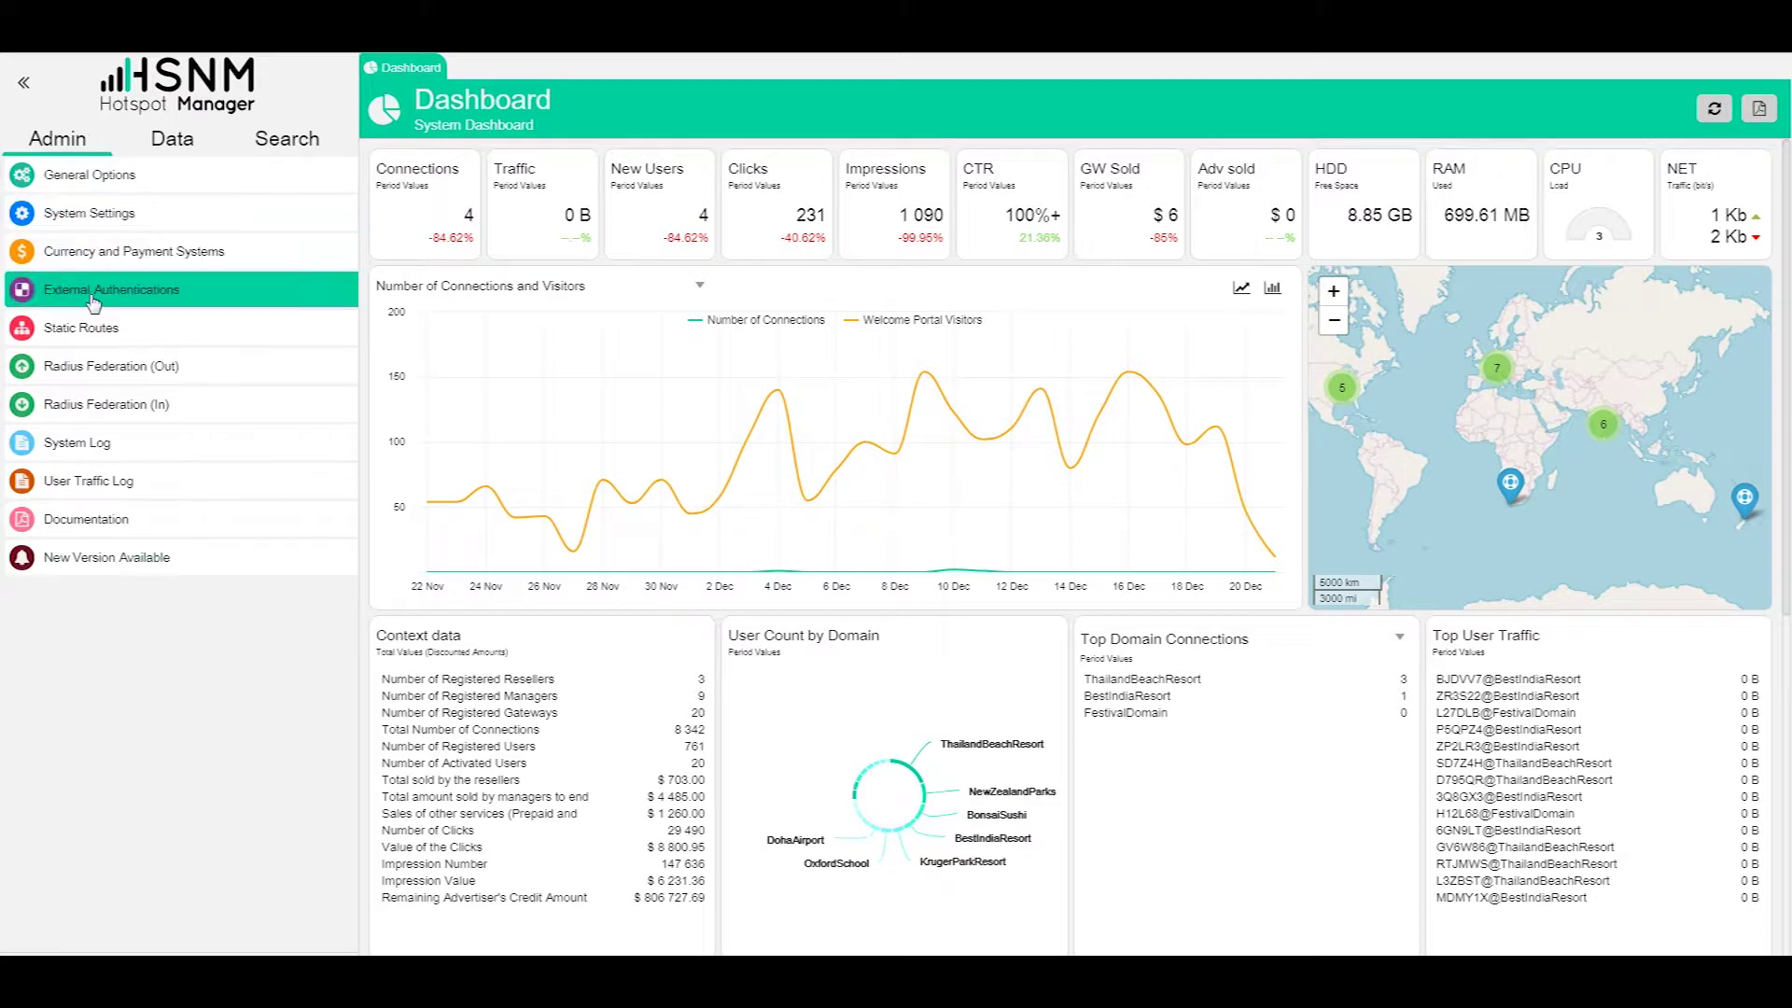
click(180, 149)
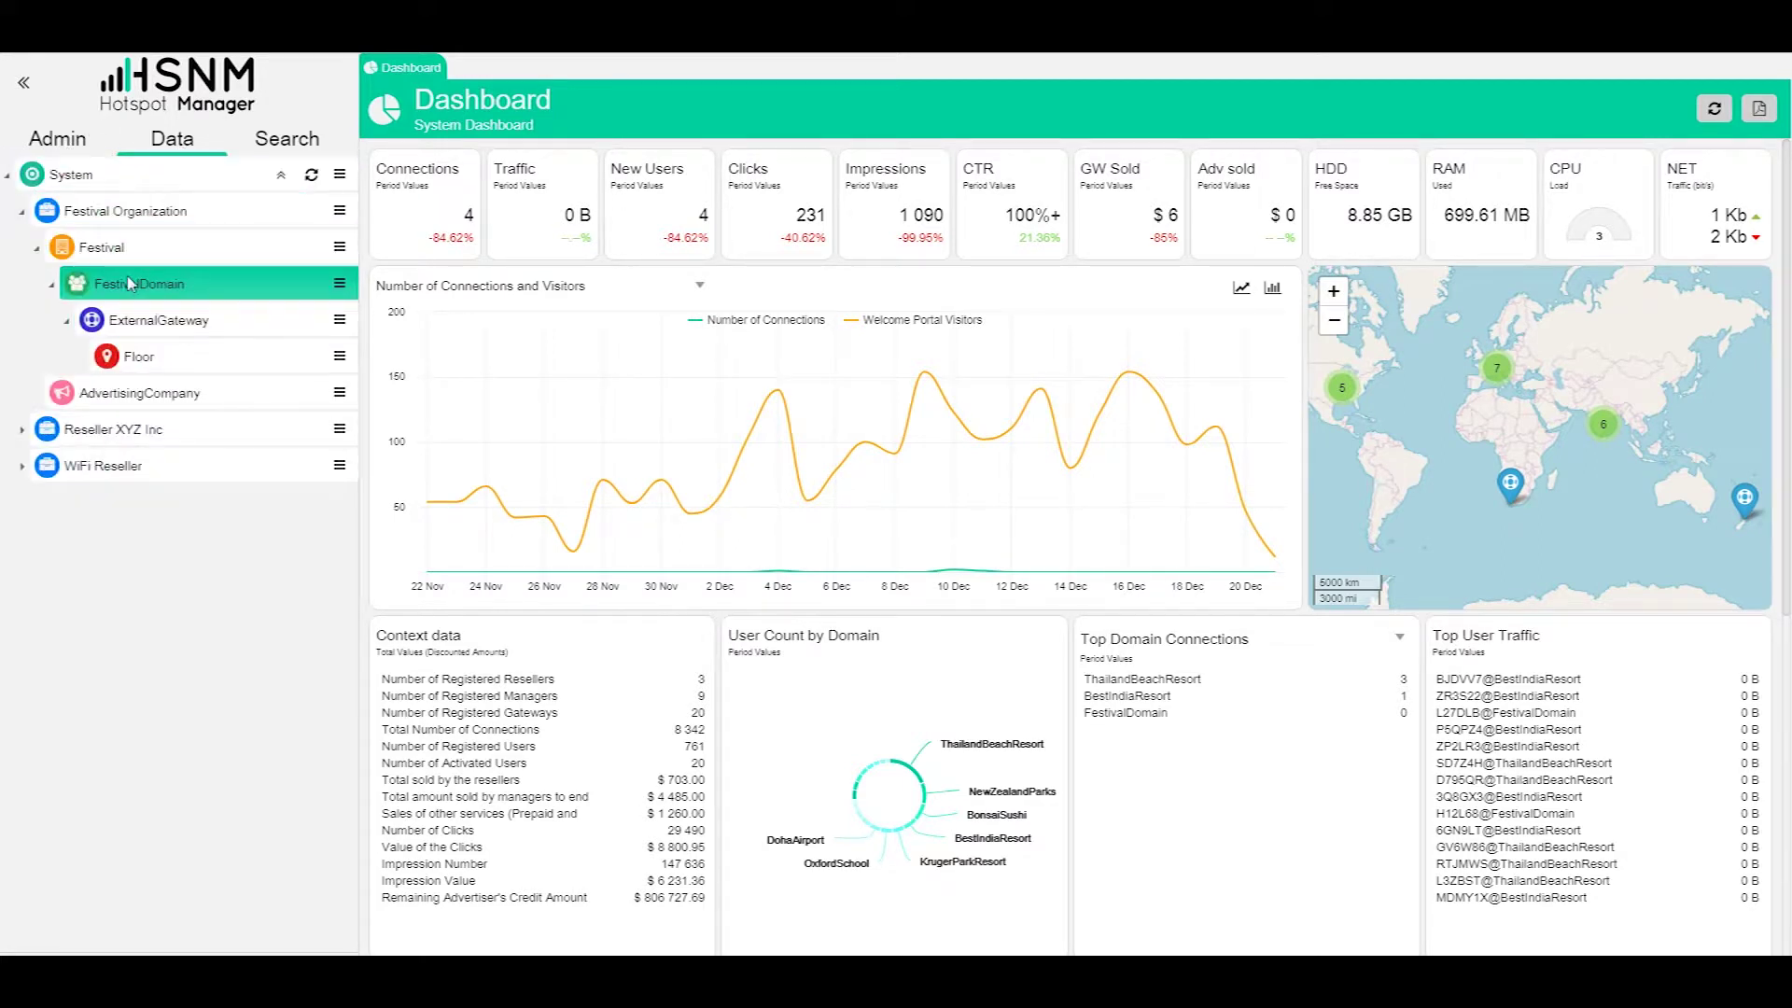
click(342, 286)
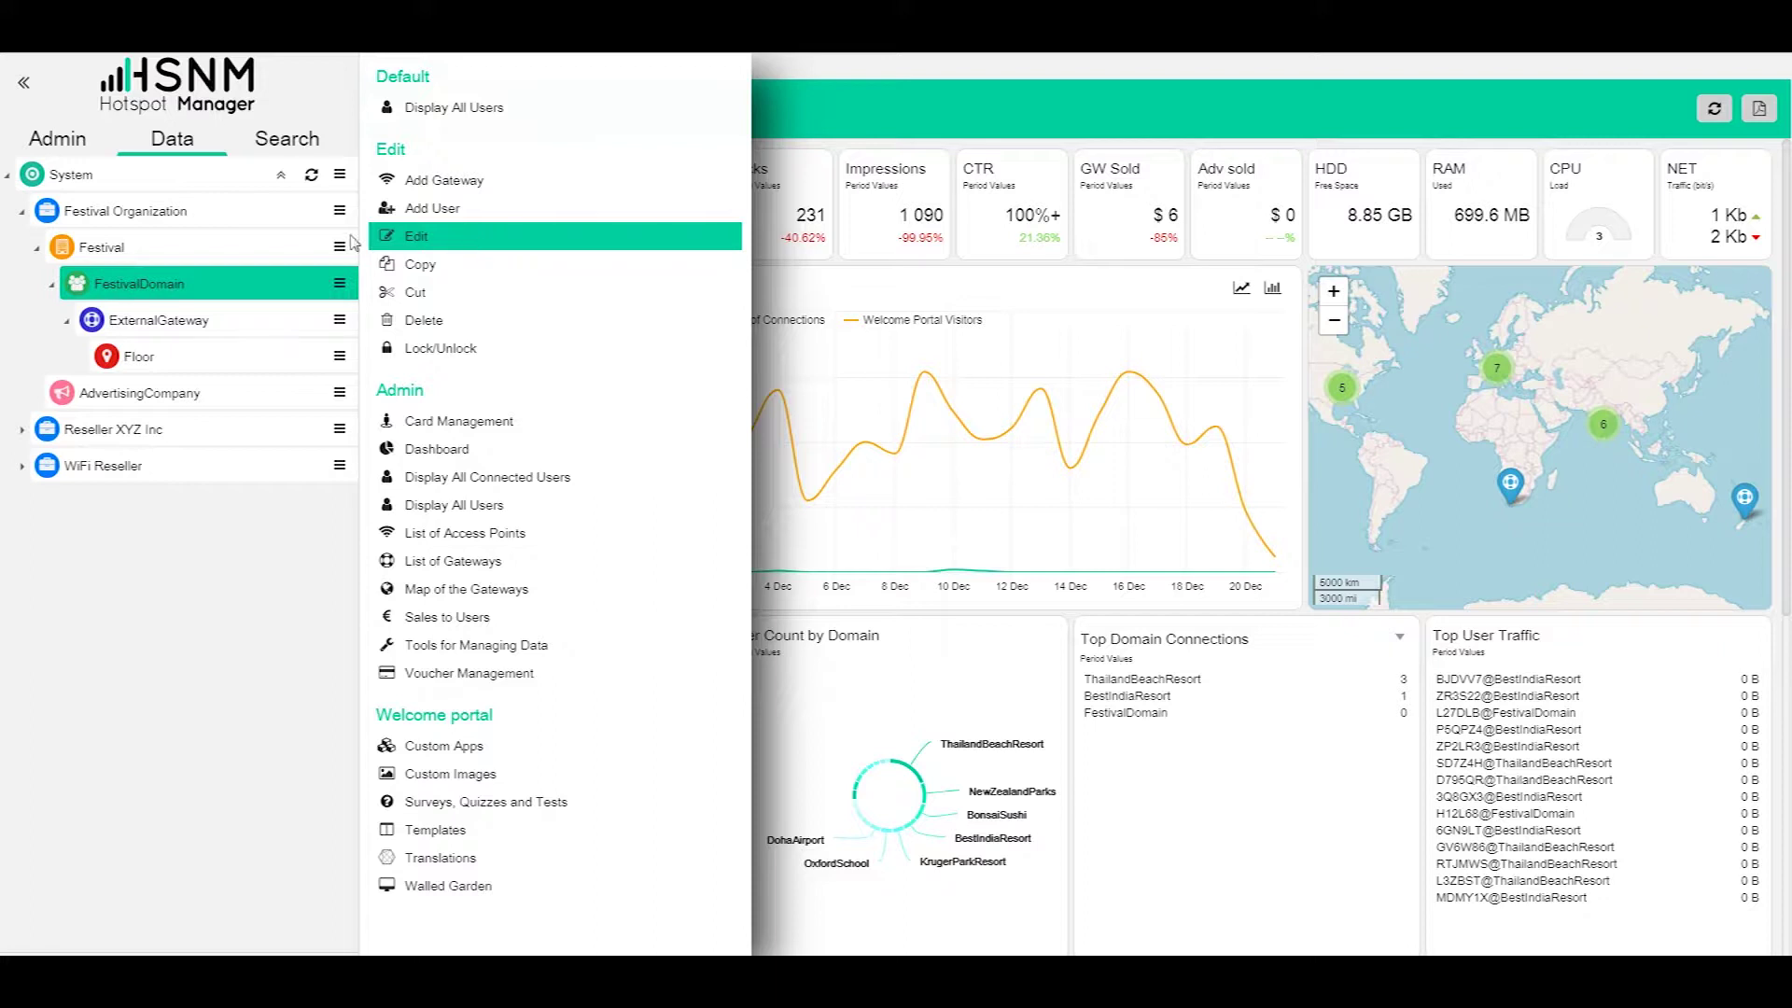
- Choose Edit for FestivalDomain to open its Domain edit form
click(462, 241)
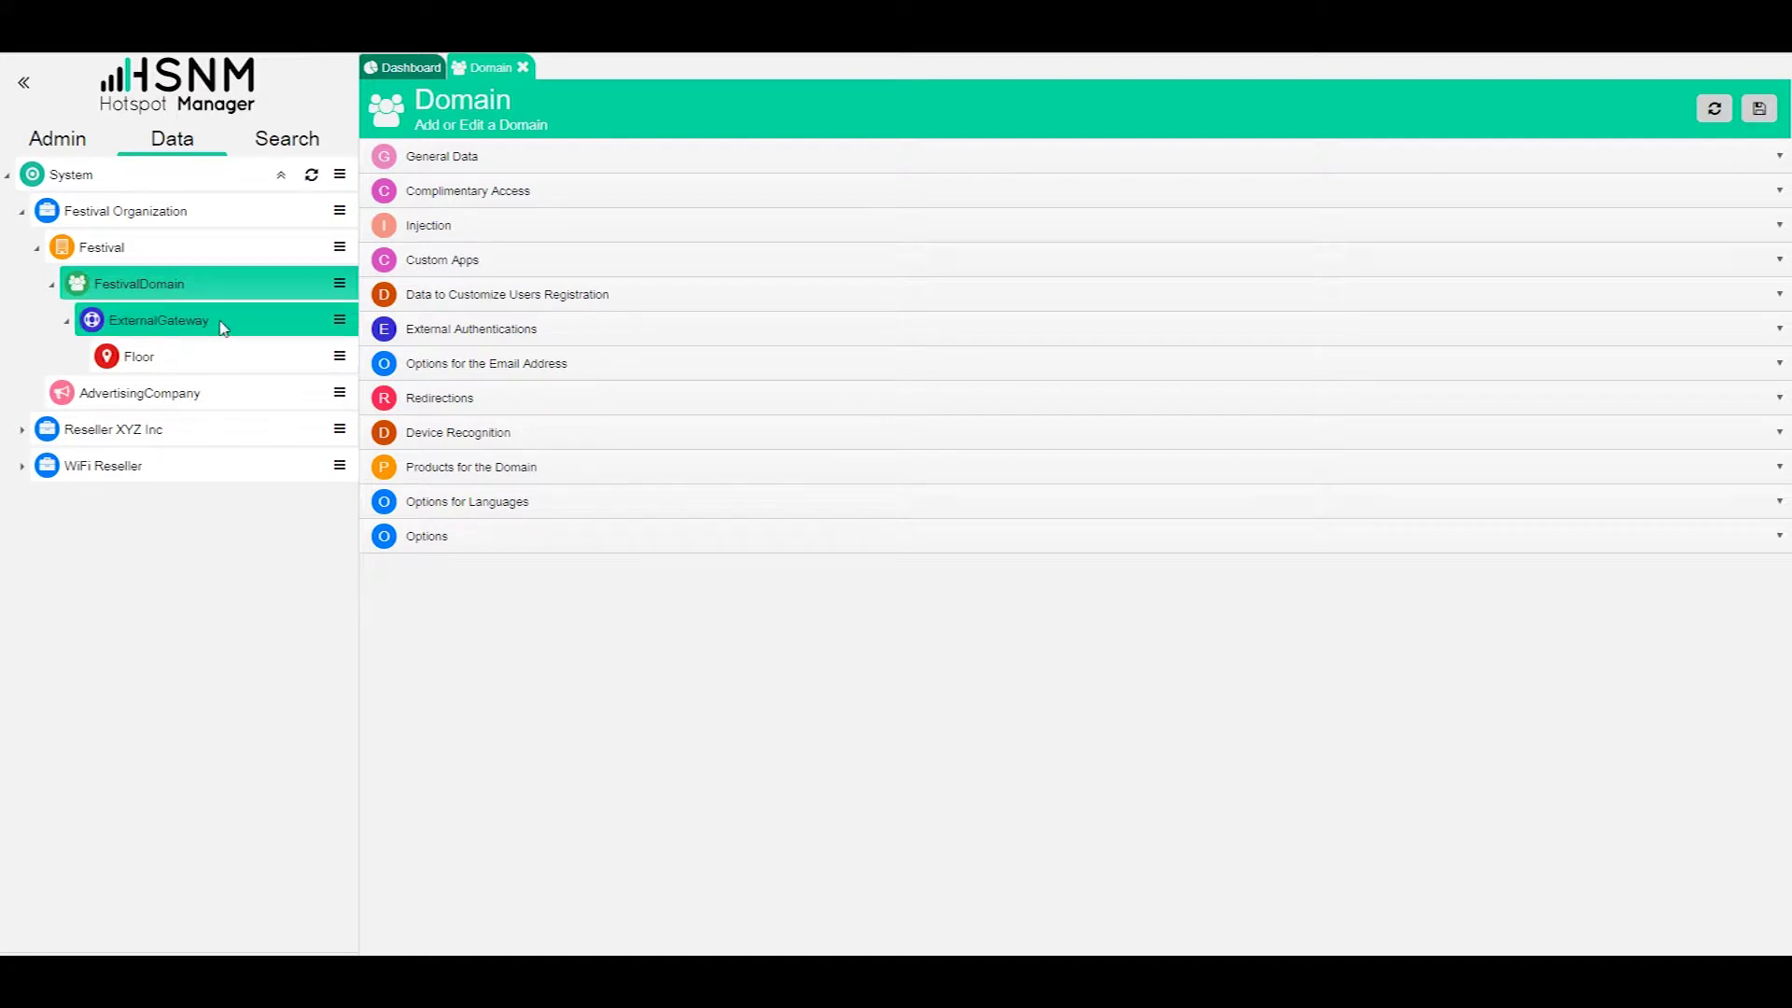
click(340, 320)
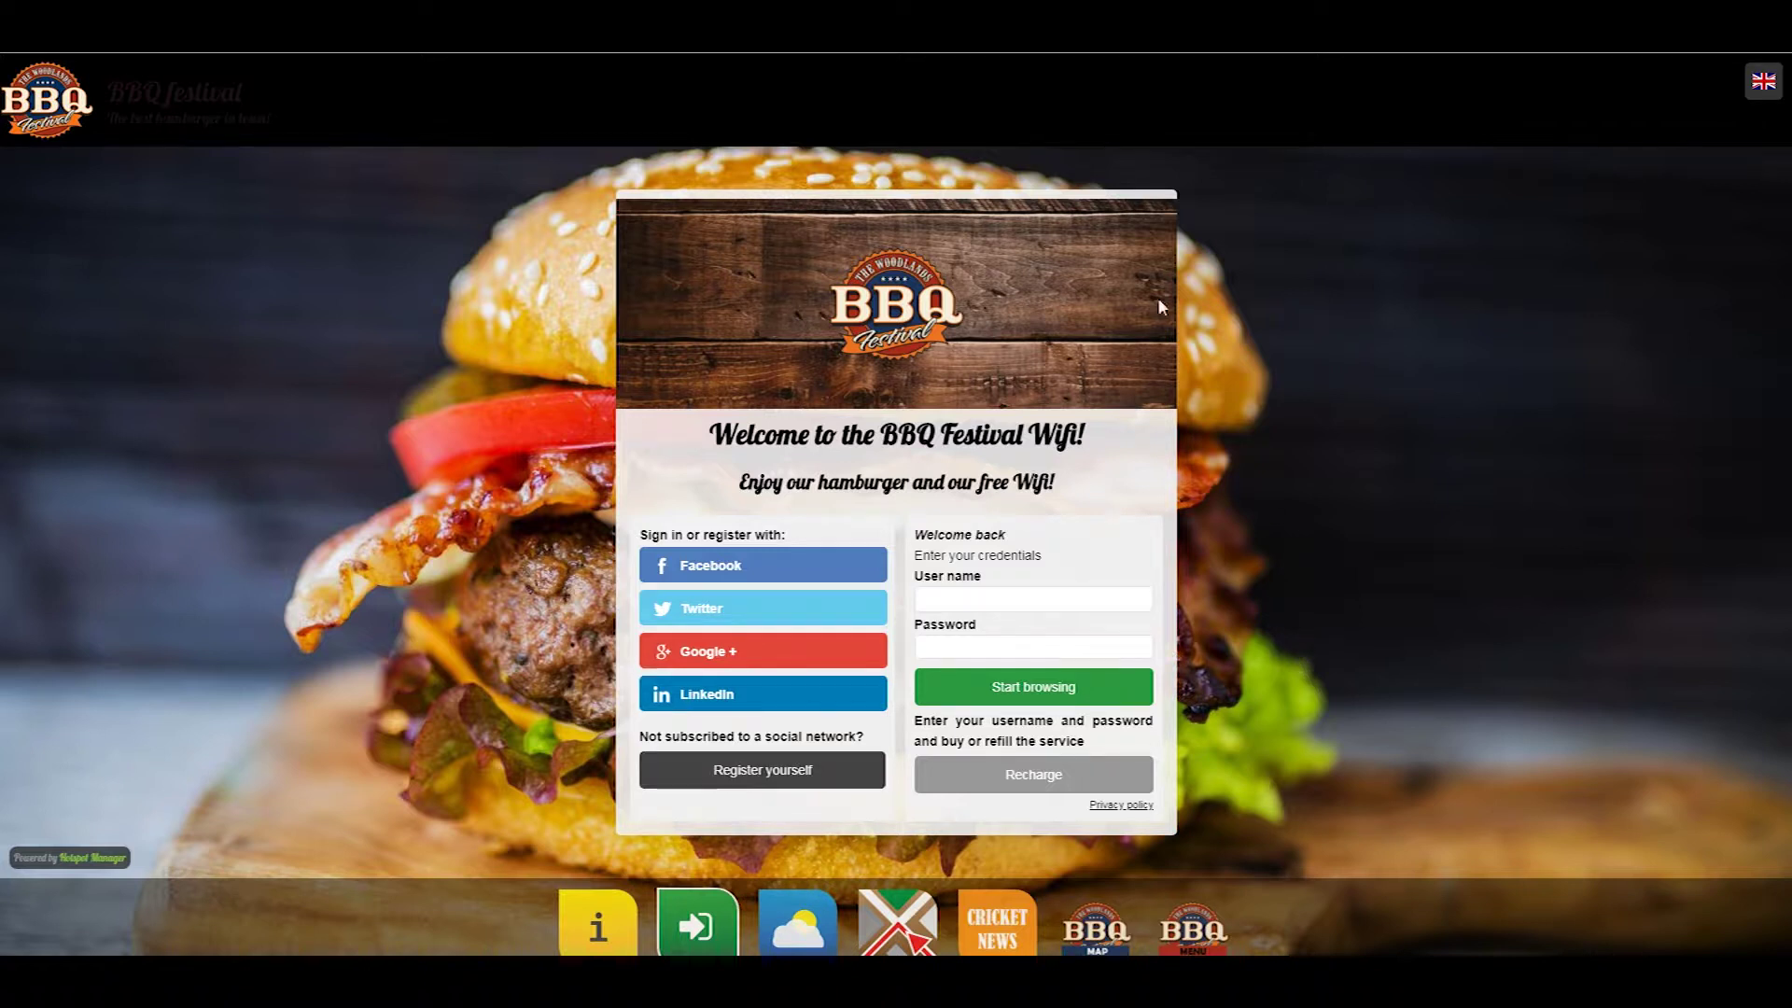
click(707, 942)
click(706, 941)
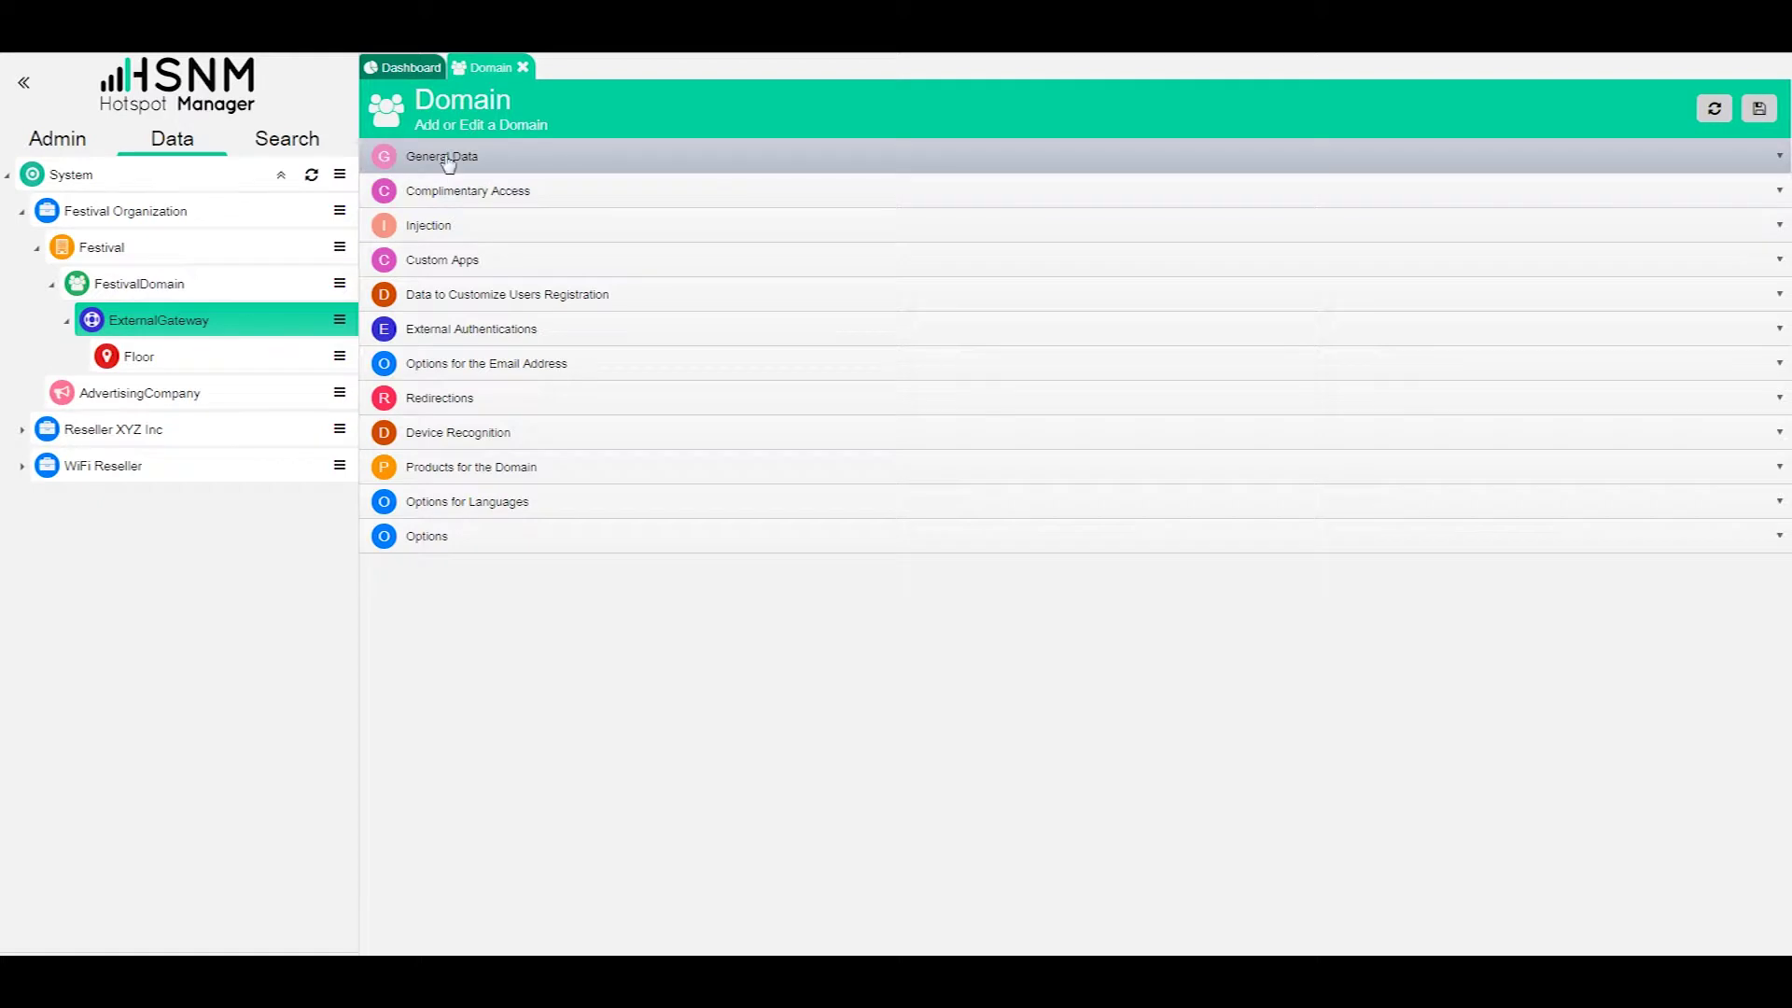
- Under General Data, set Authentication Mode to 'Without registration nor password' and save
click(449, 158)
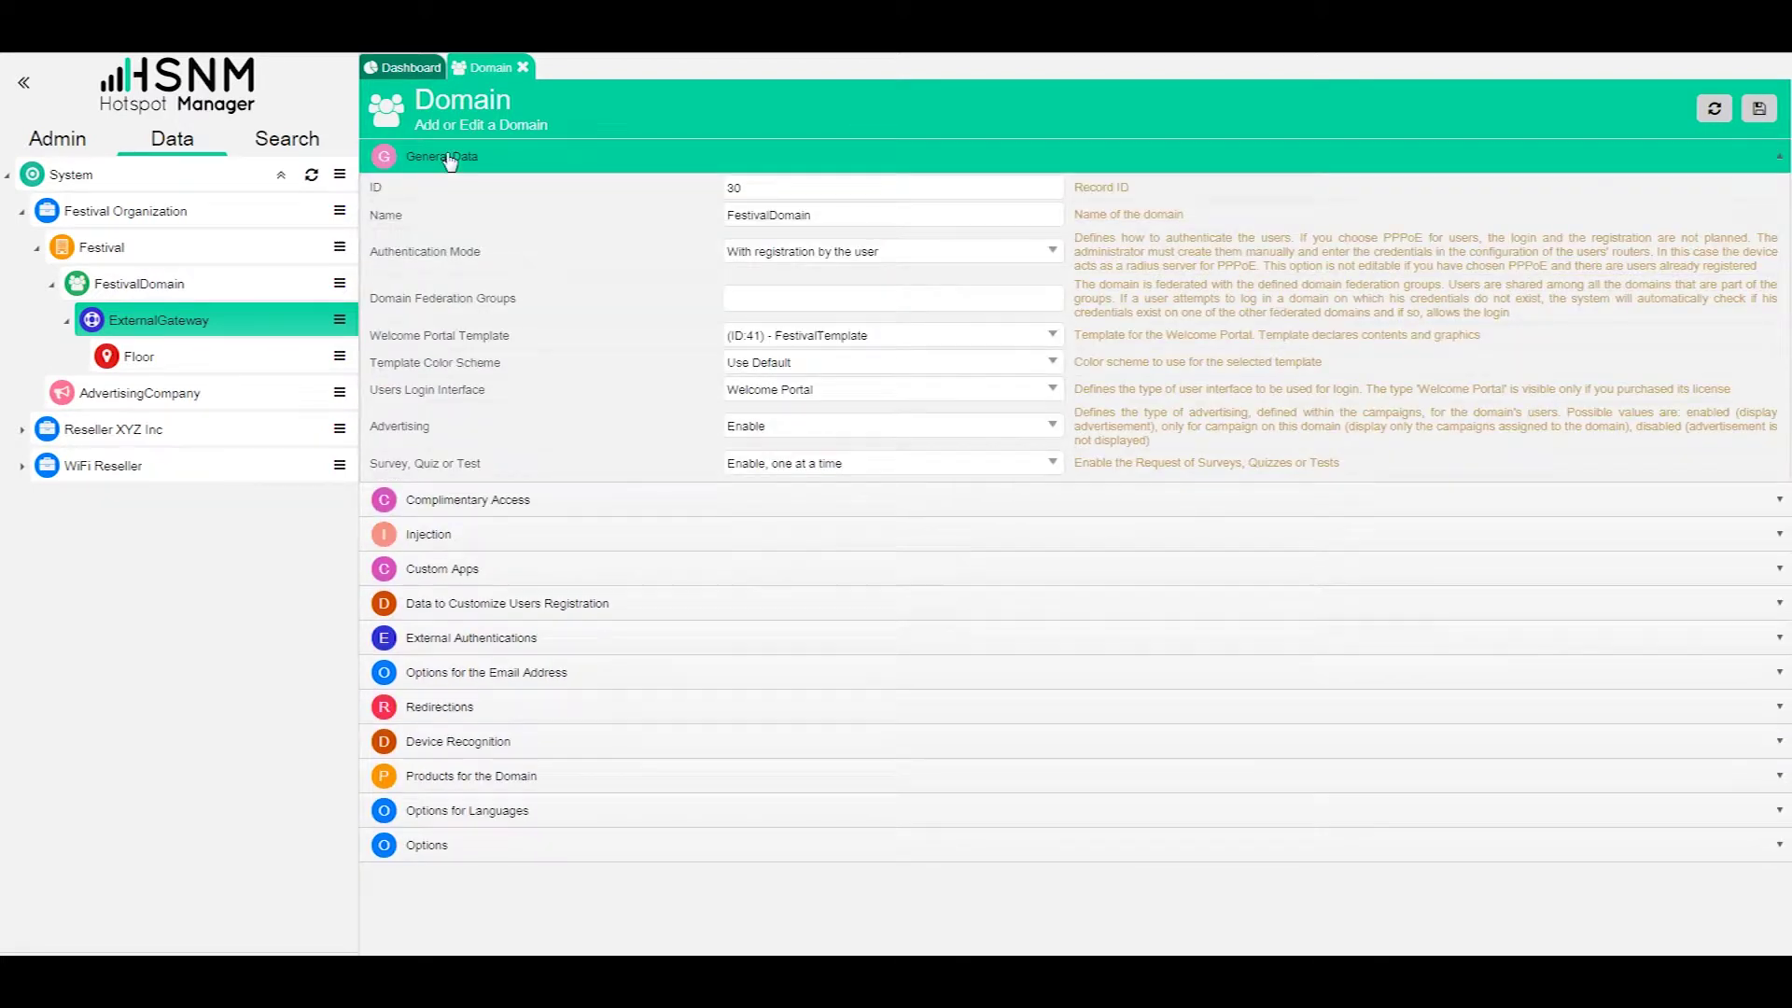
click(853, 220)
click(465, 253)
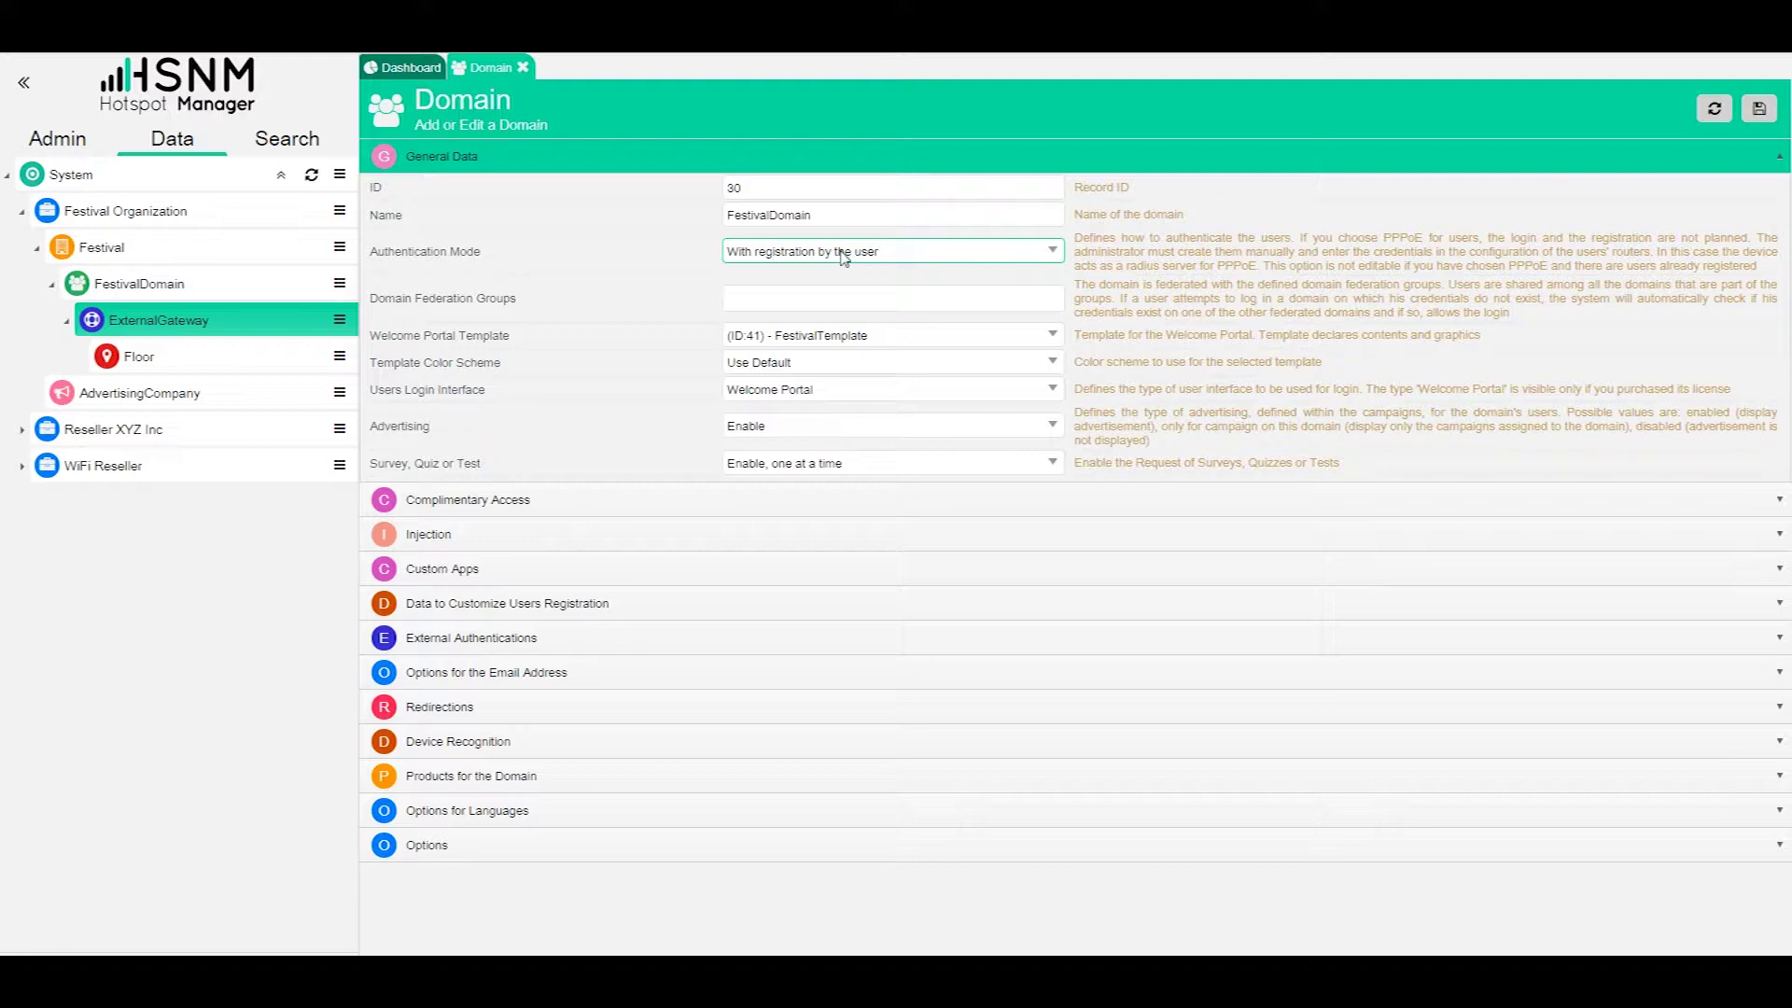
click(844, 257)
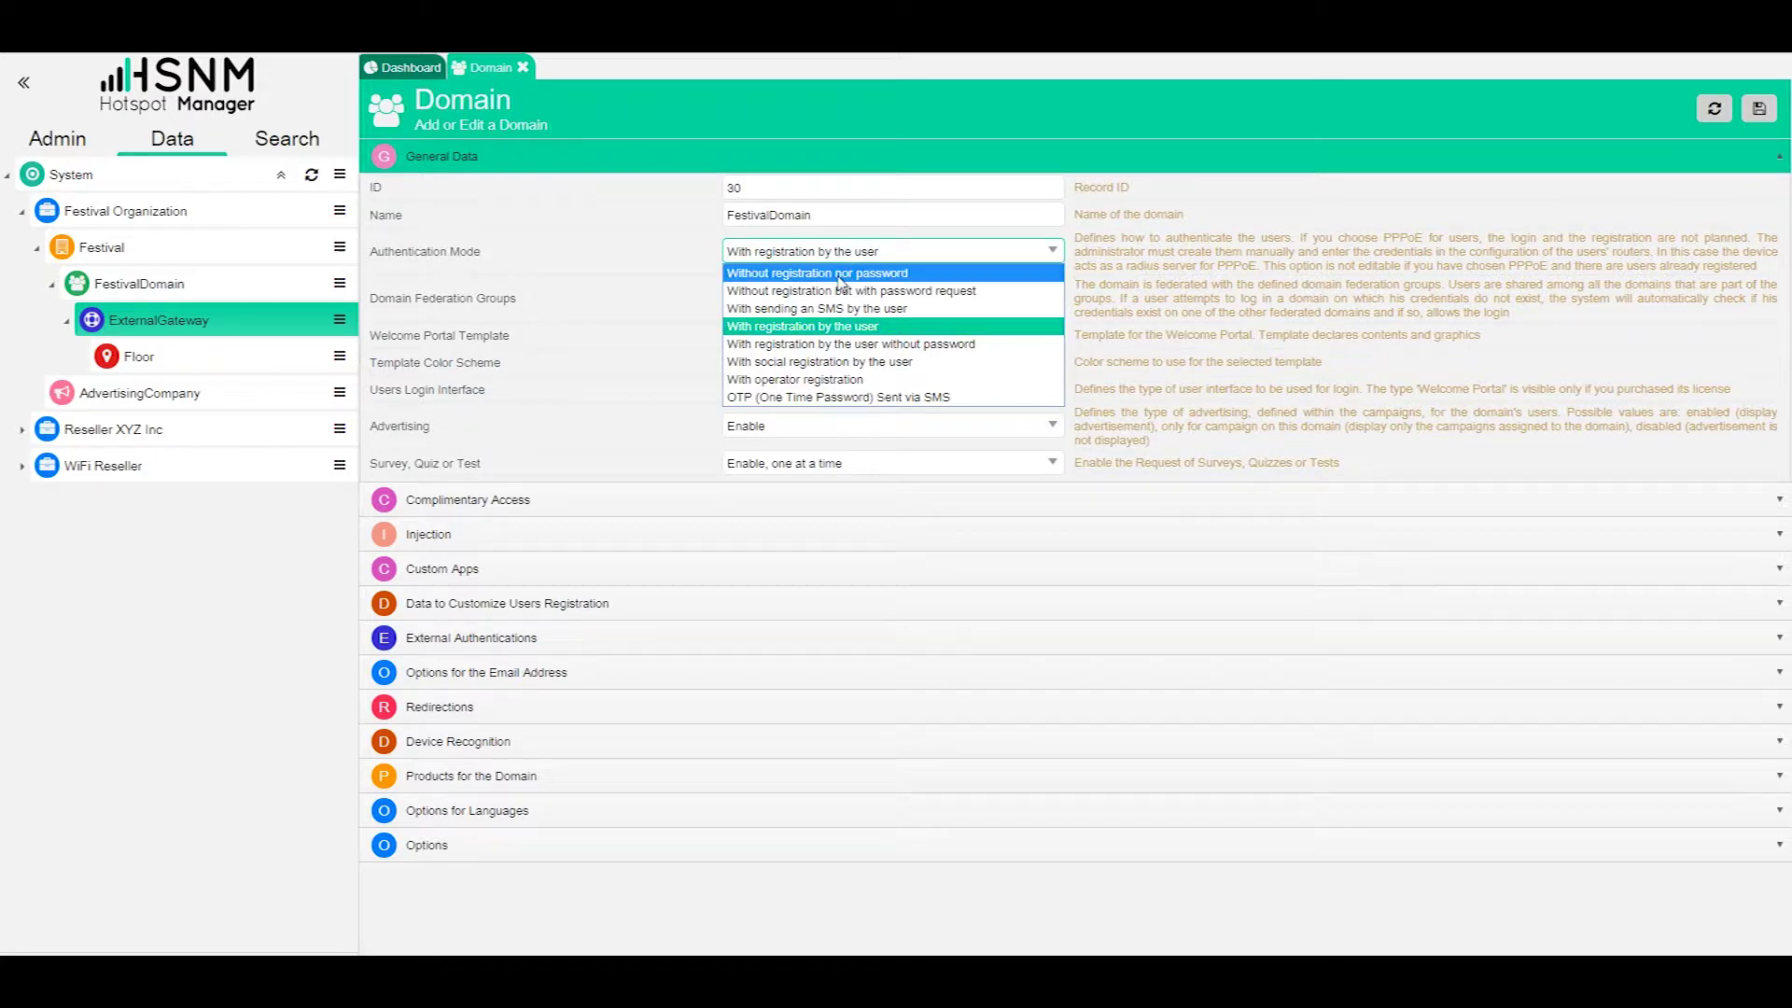
click(843, 273)
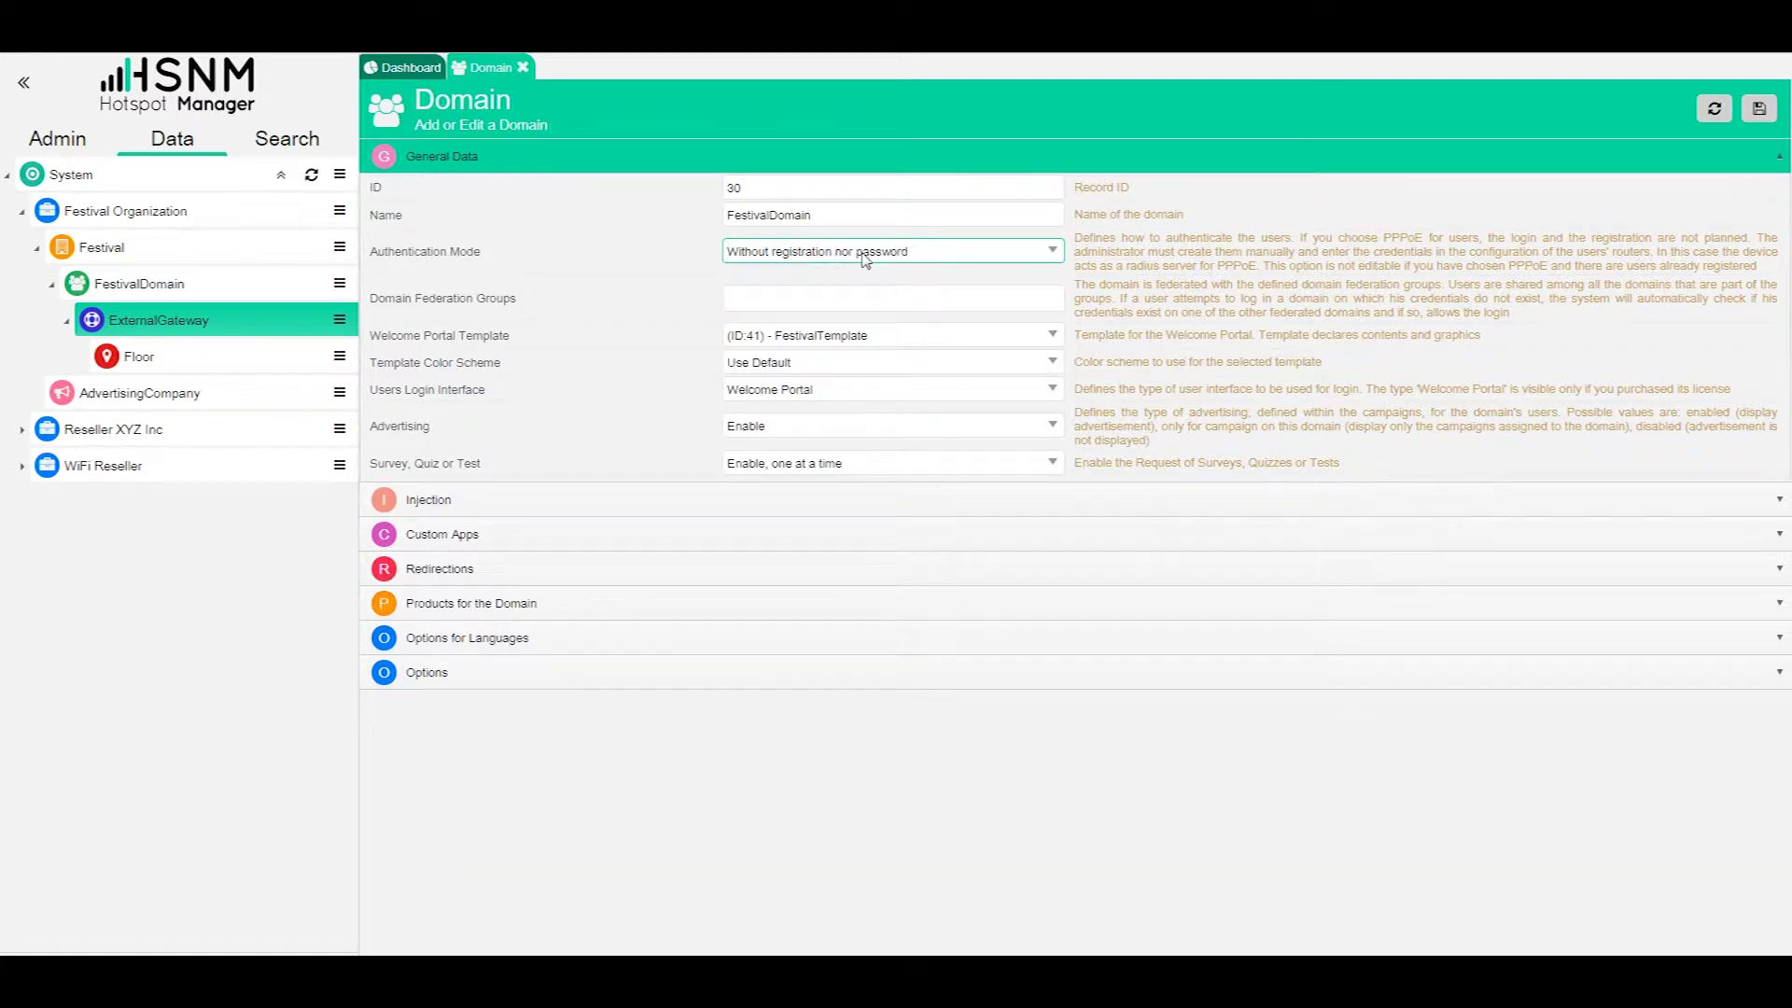
click(1758, 112)
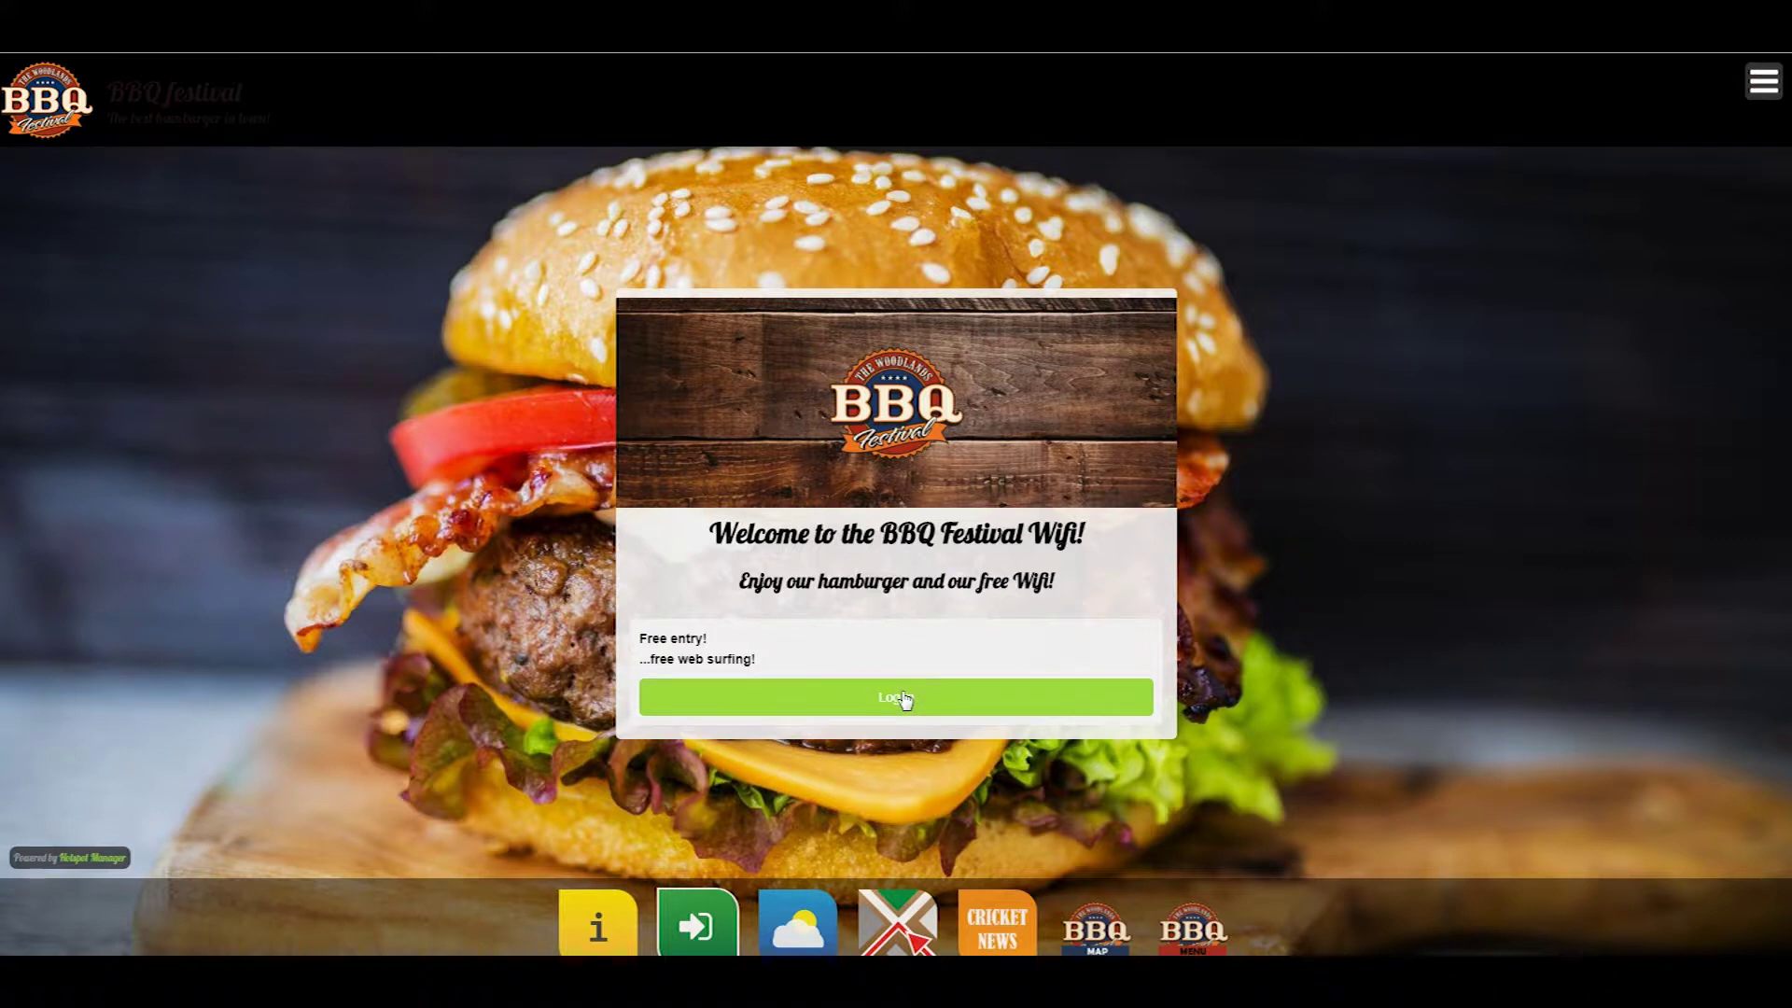
click(901, 698)
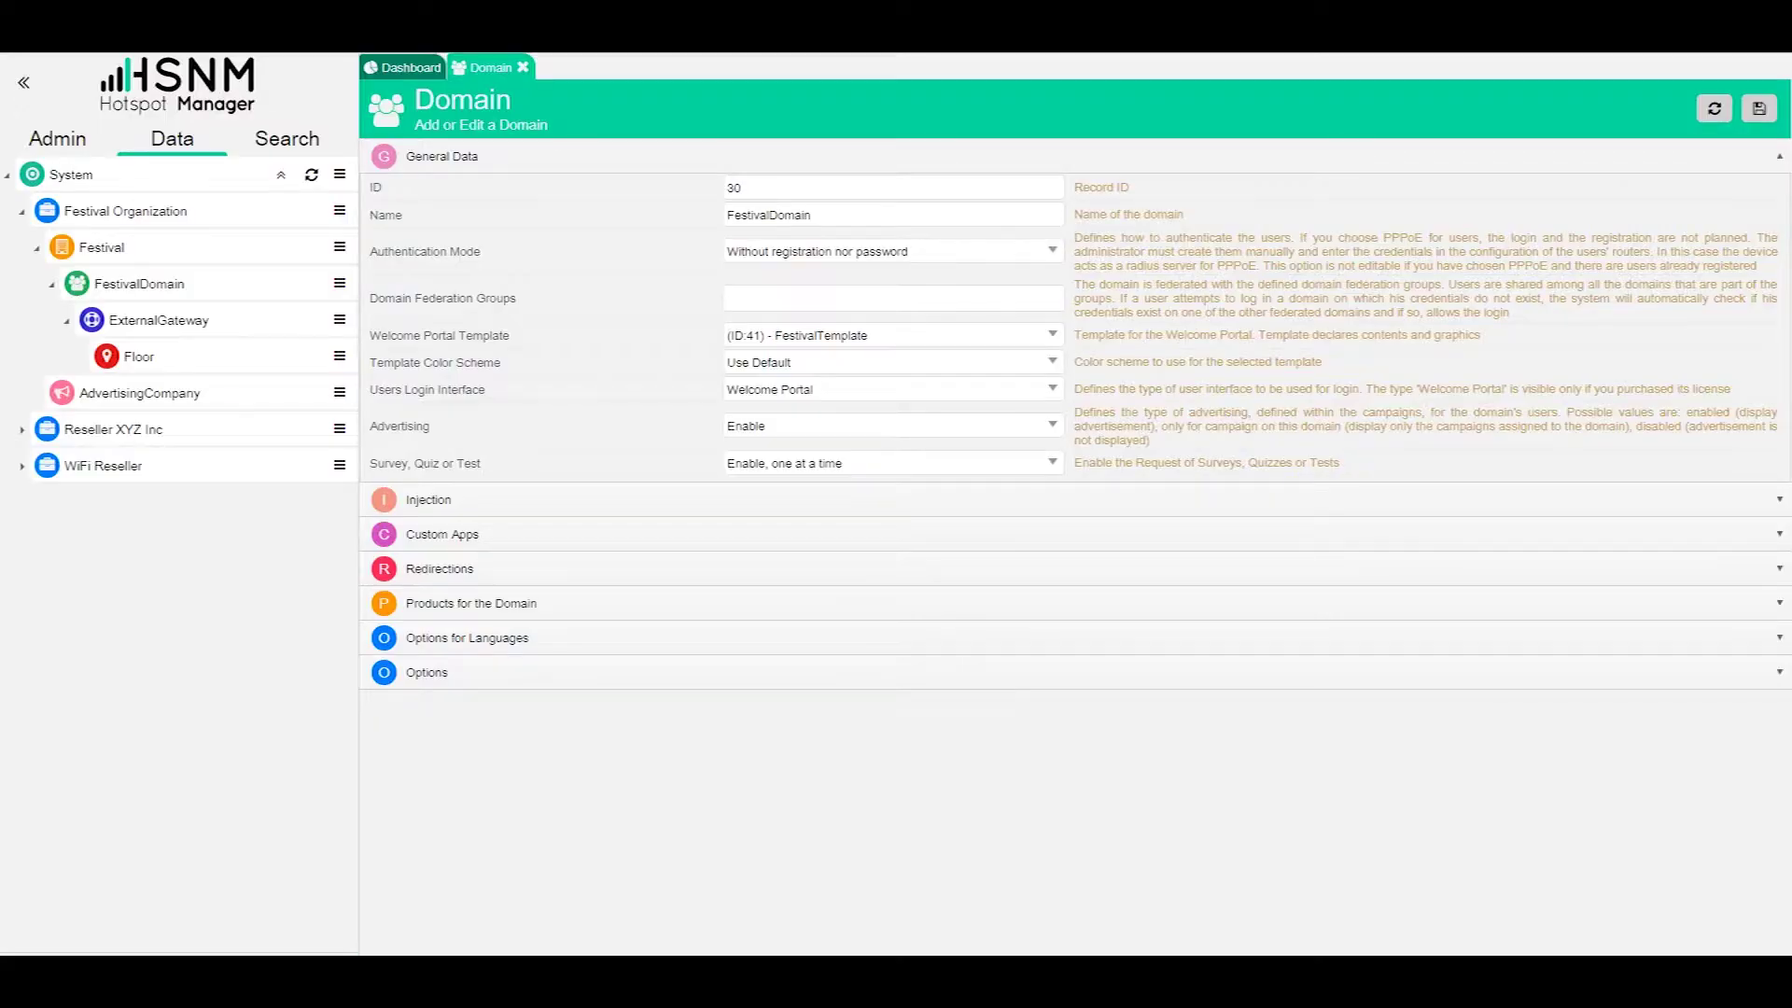
- Set Authentication Mode to 'With registration by the user' and save the domain
click(805, 259)
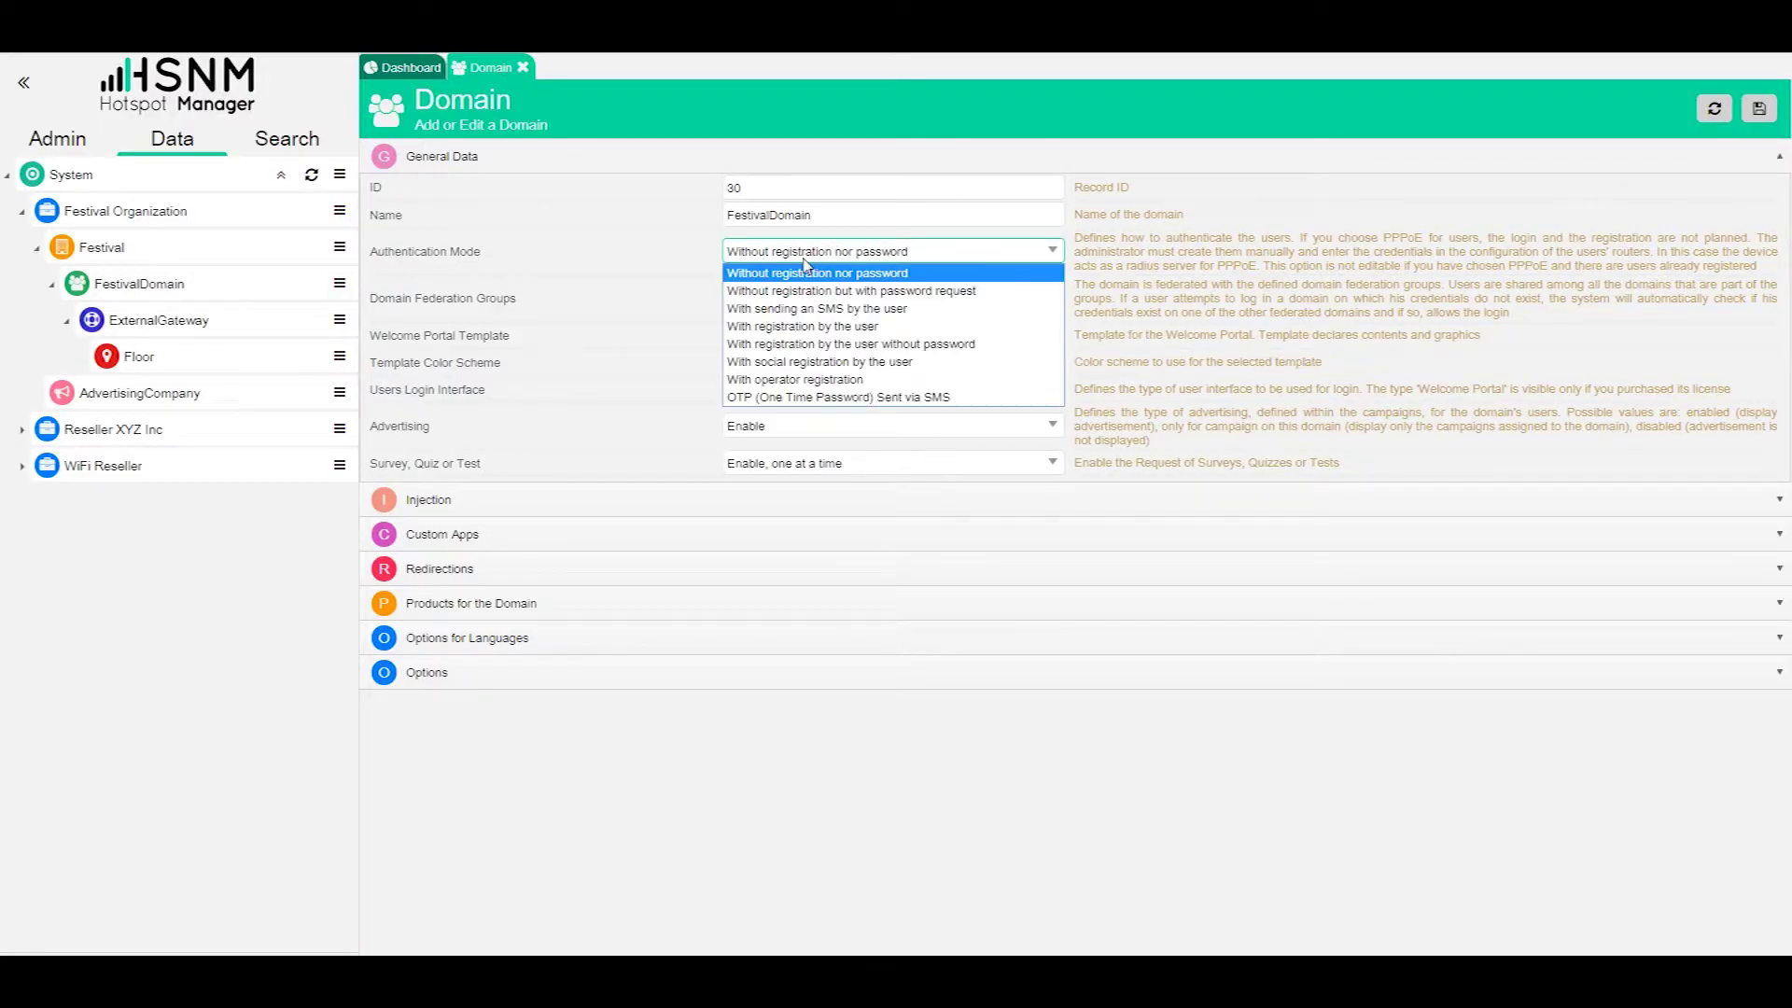
click(810, 327)
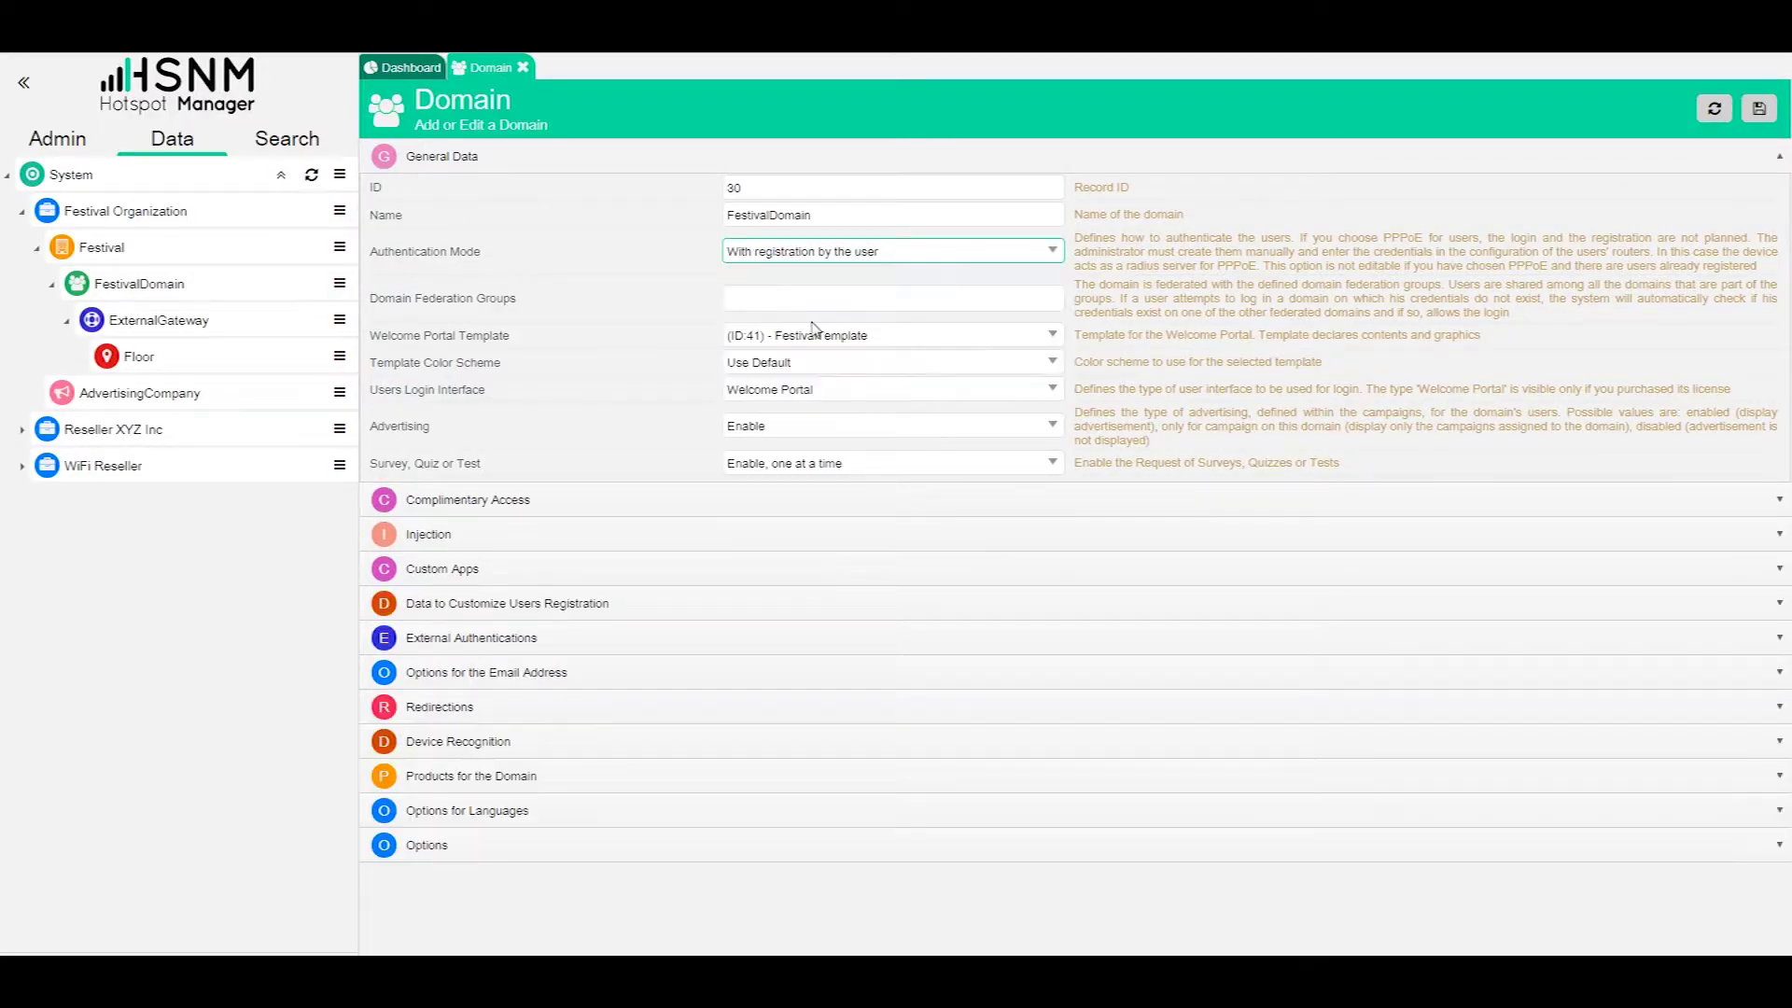
click(1767, 121)
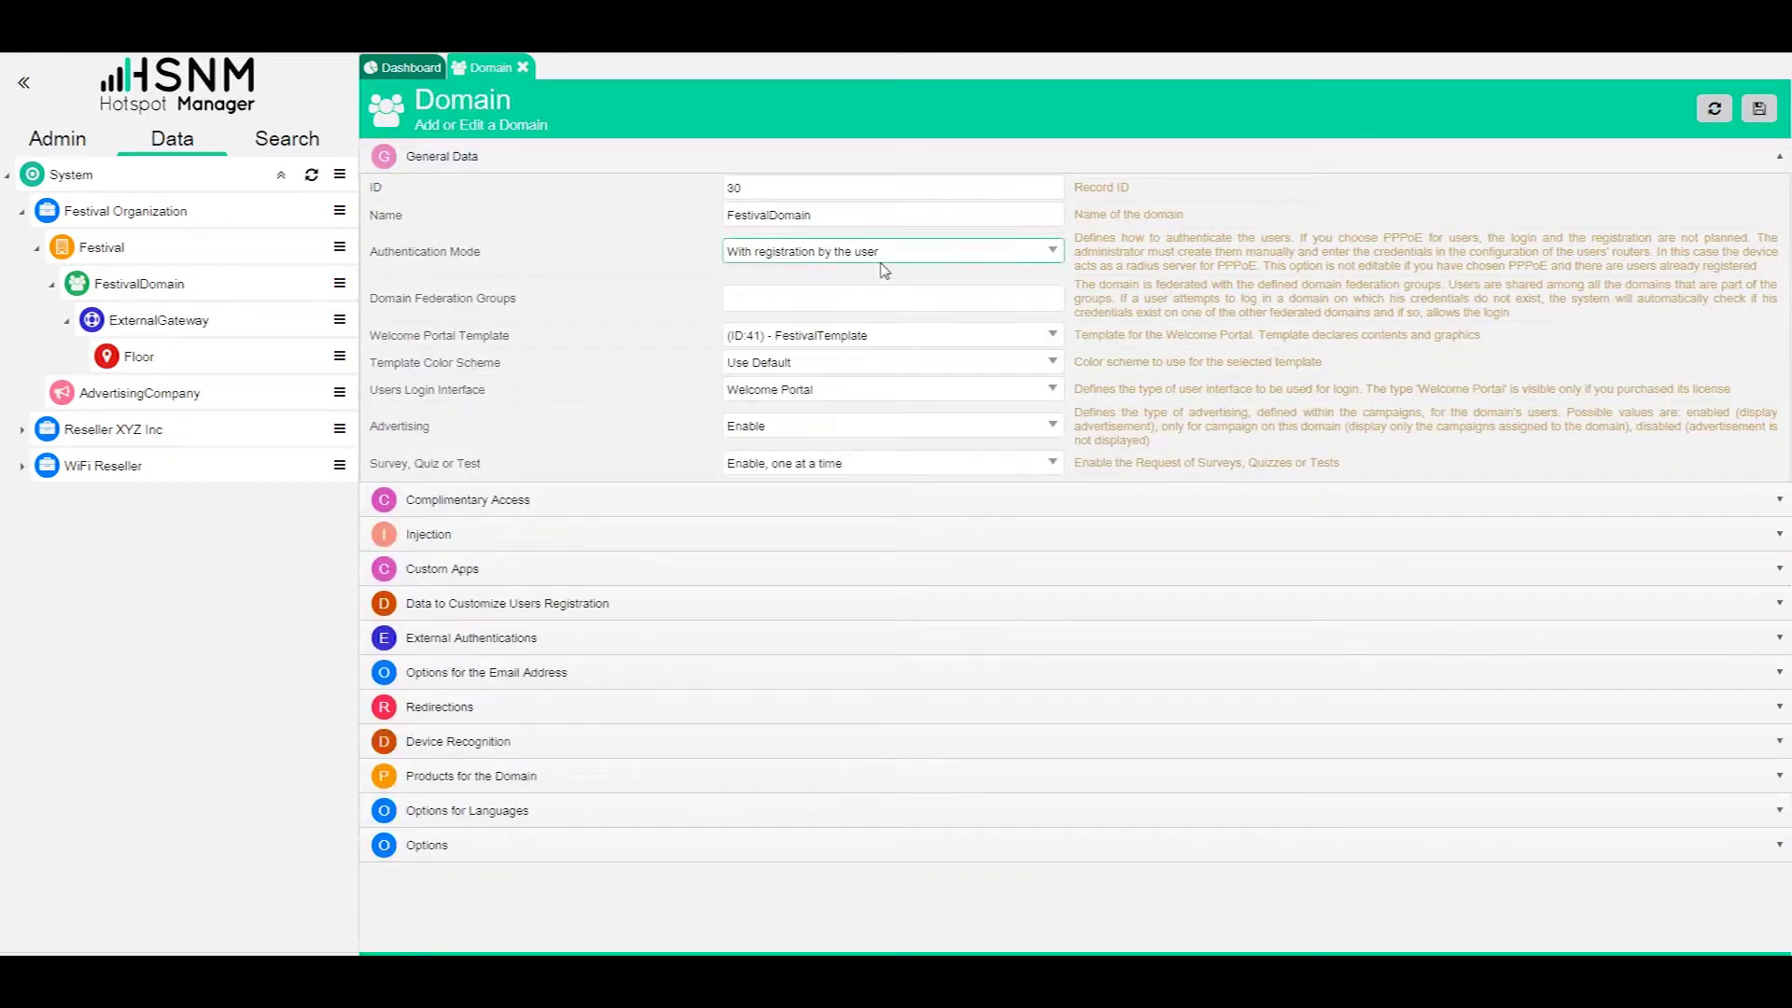
- Keep FestivalTemplate and the default colour scheme, then expand Data to Customize Users Registration
click(866, 337)
click(868, 344)
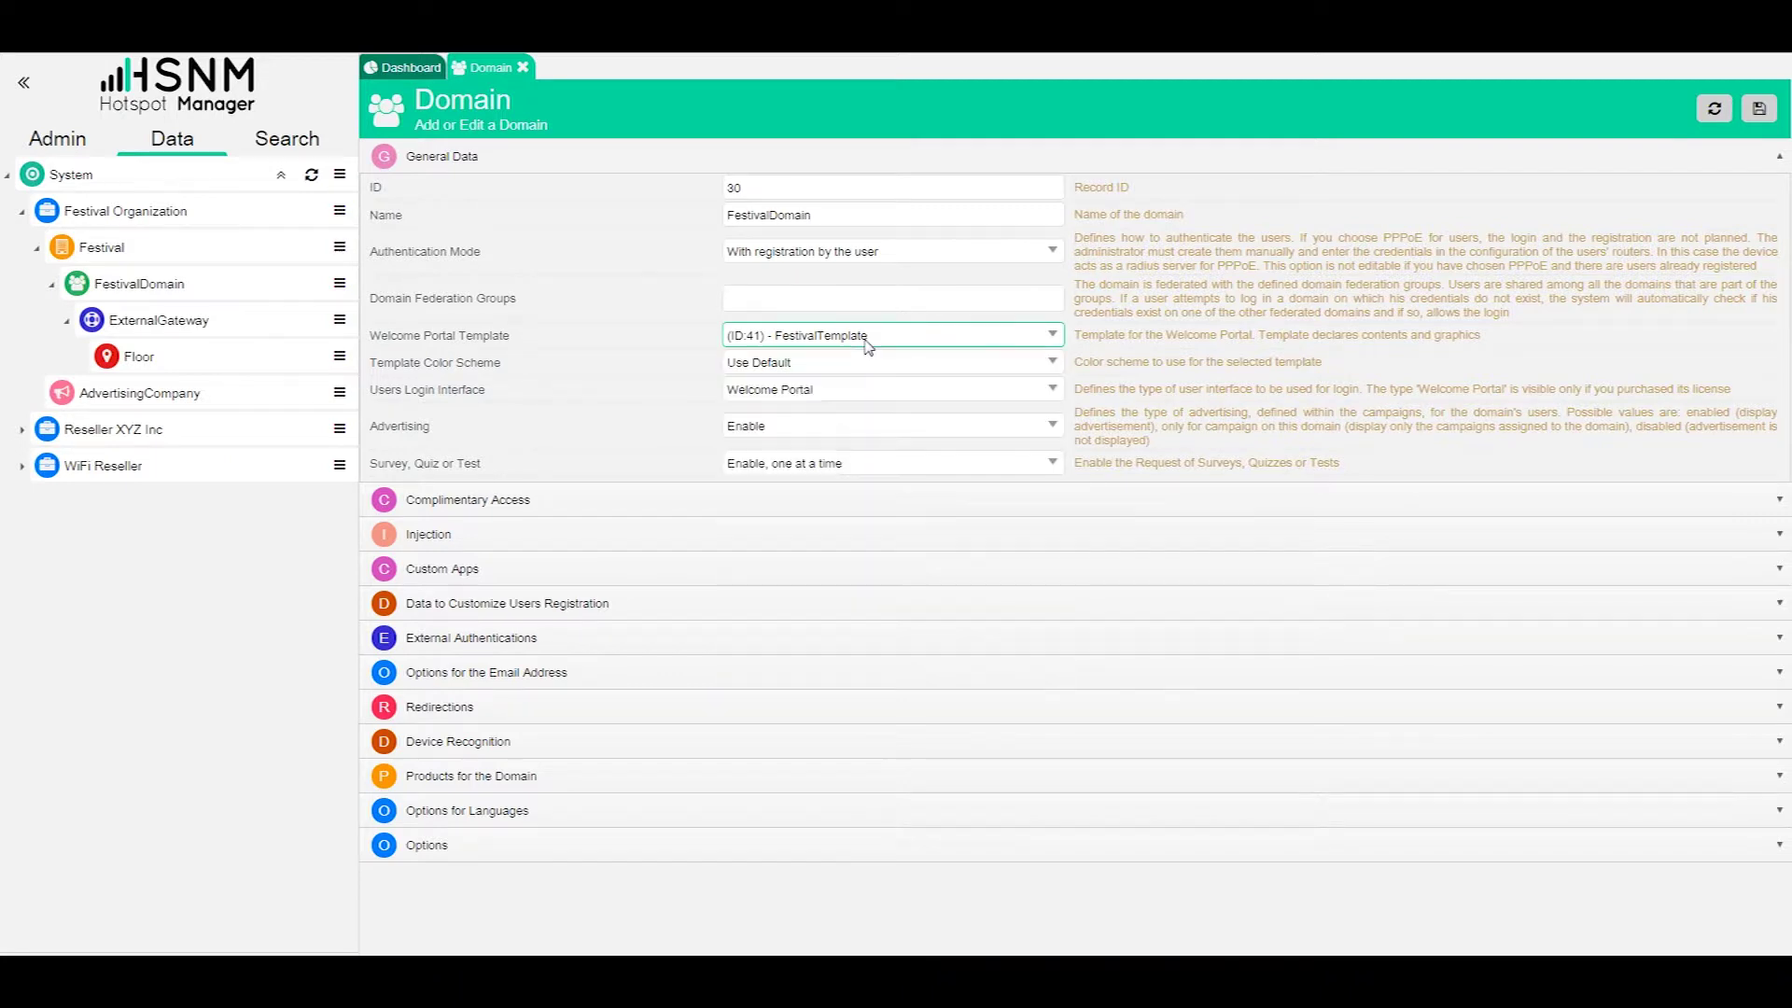
click(801, 368)
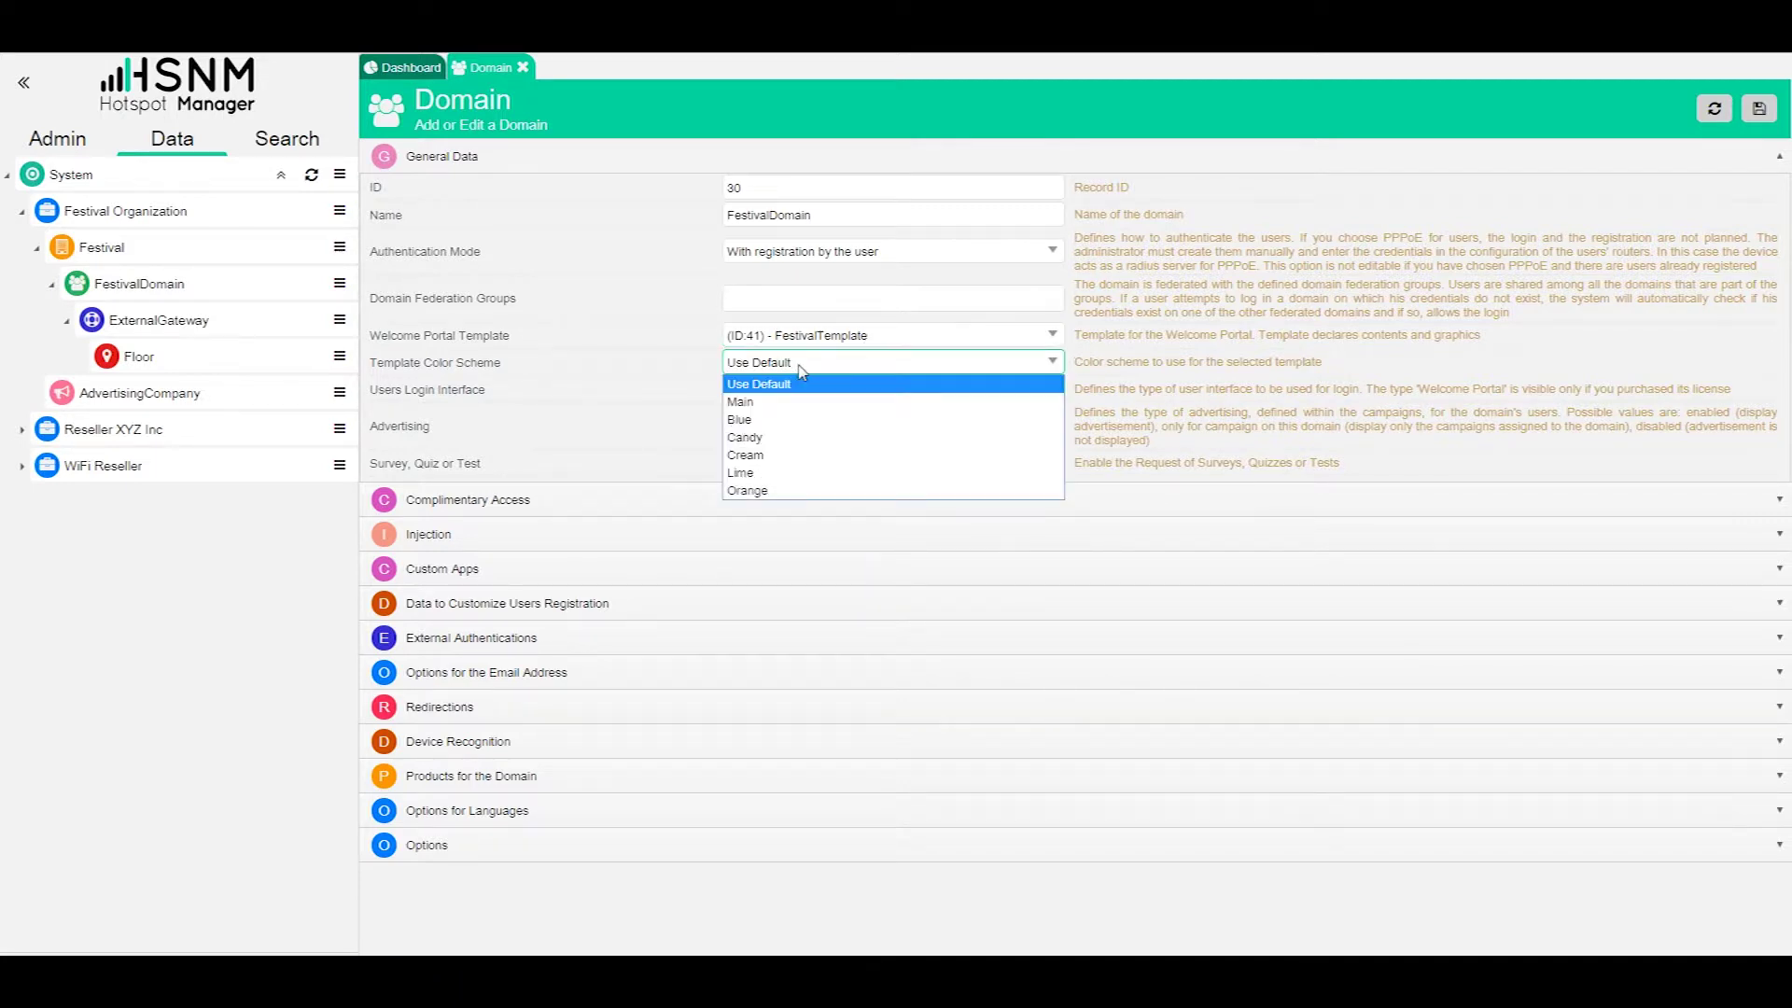
click(801, 370)
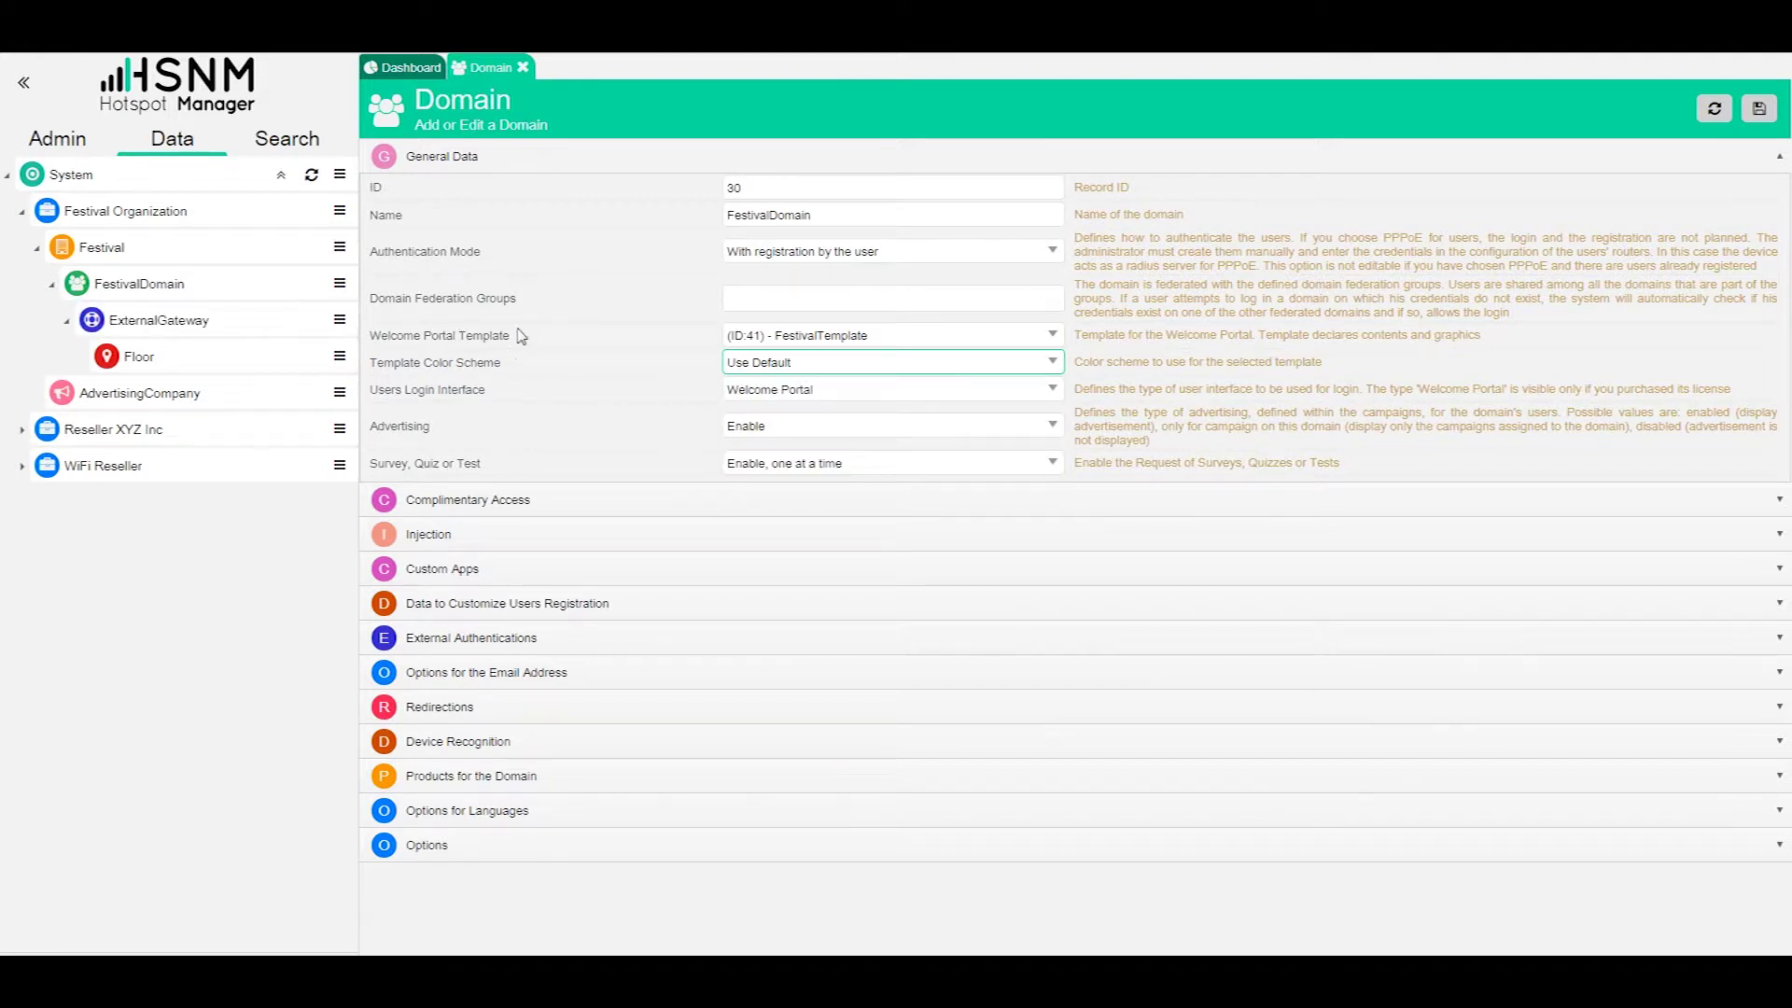
click(483, 607)
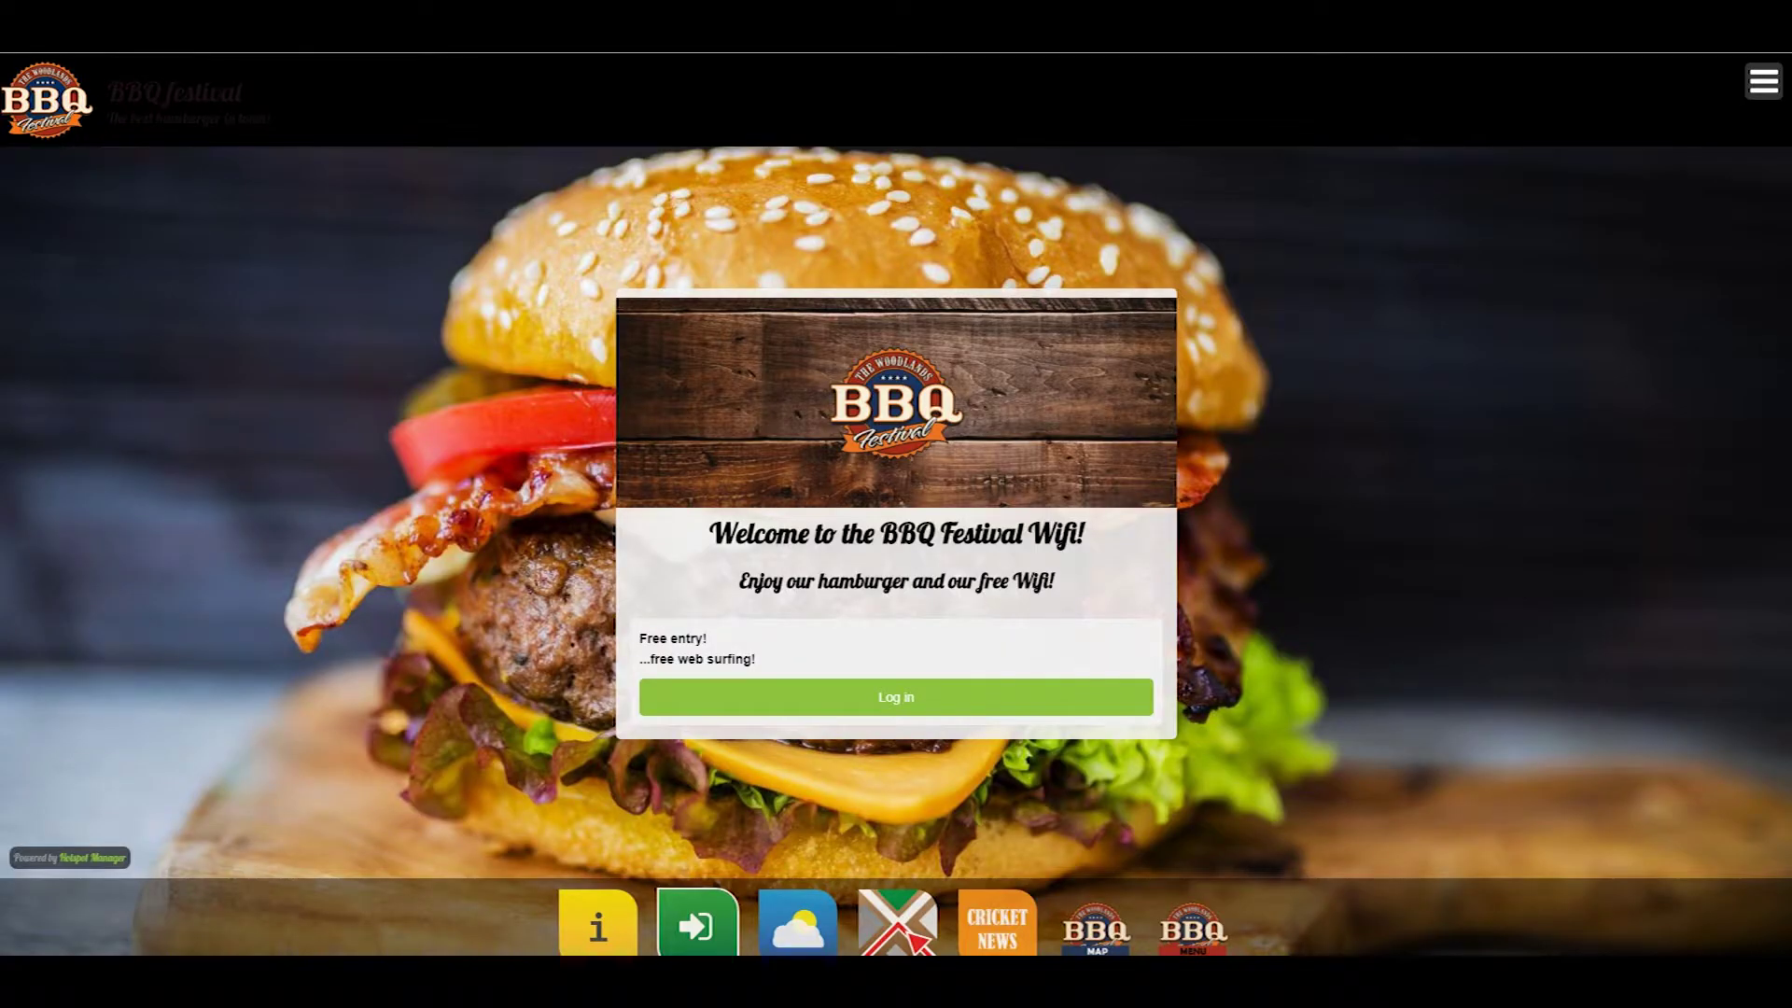
- In the portal preview, open the Register yourself form and focus the Name field
click(704, 921)
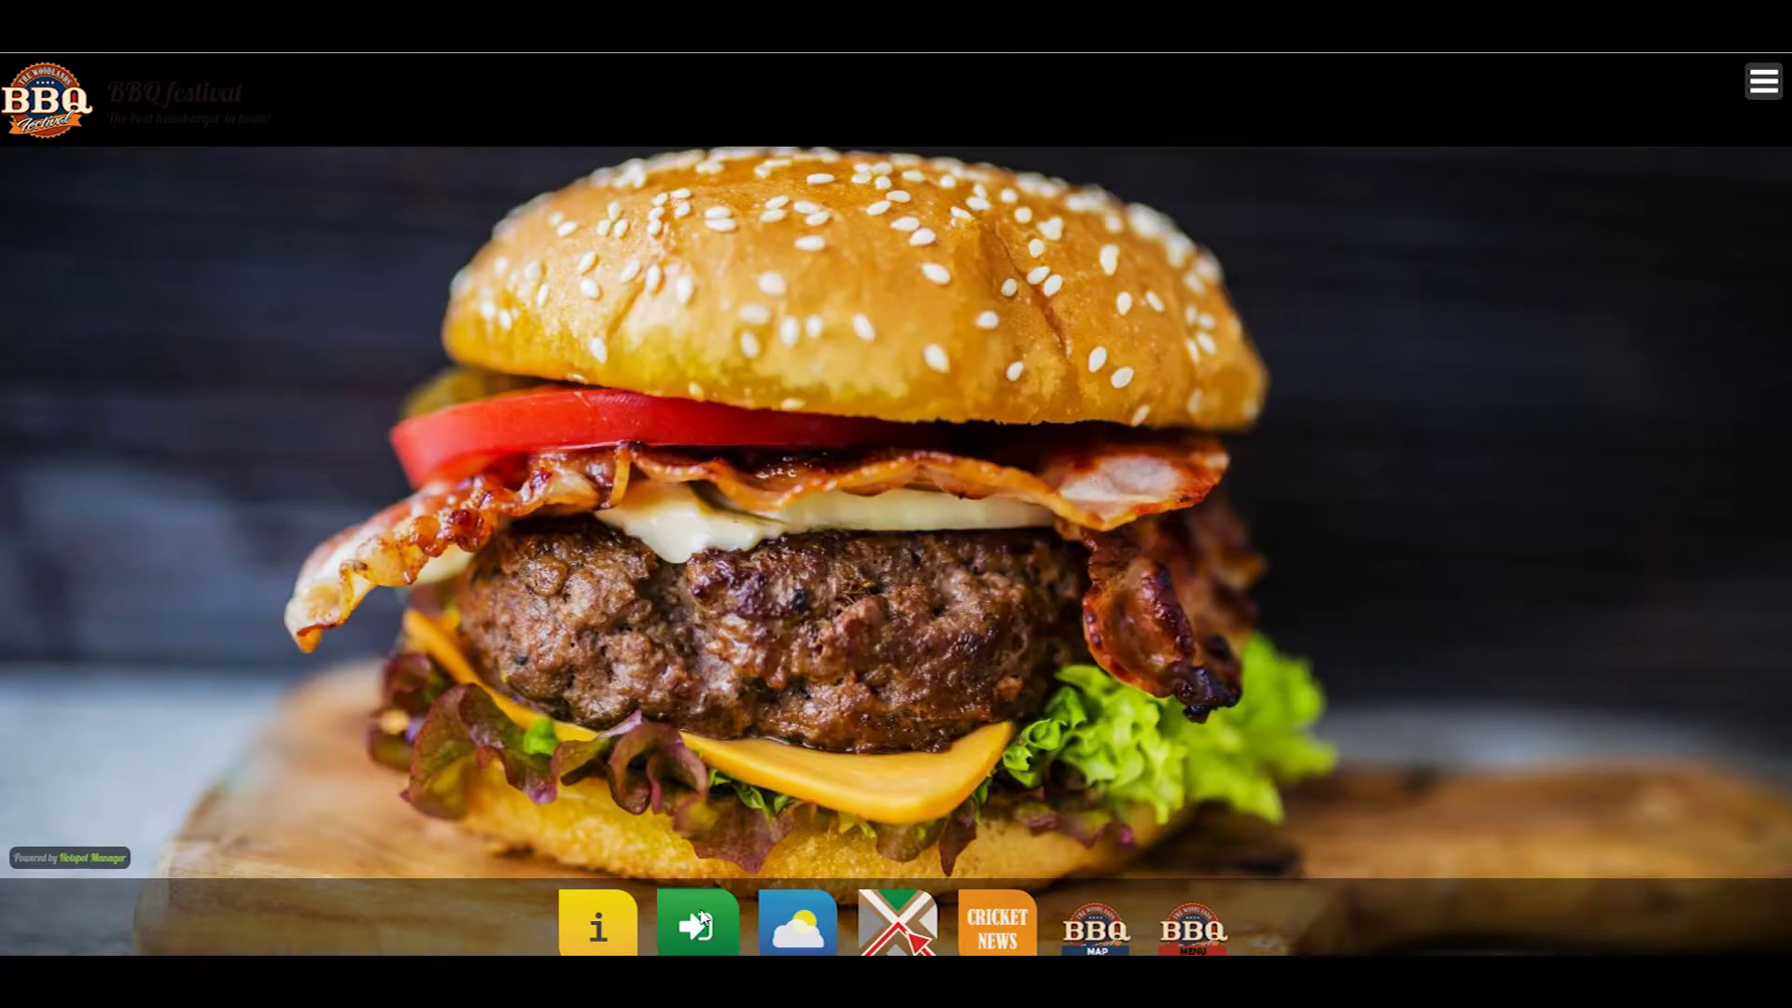
click(704, 921)
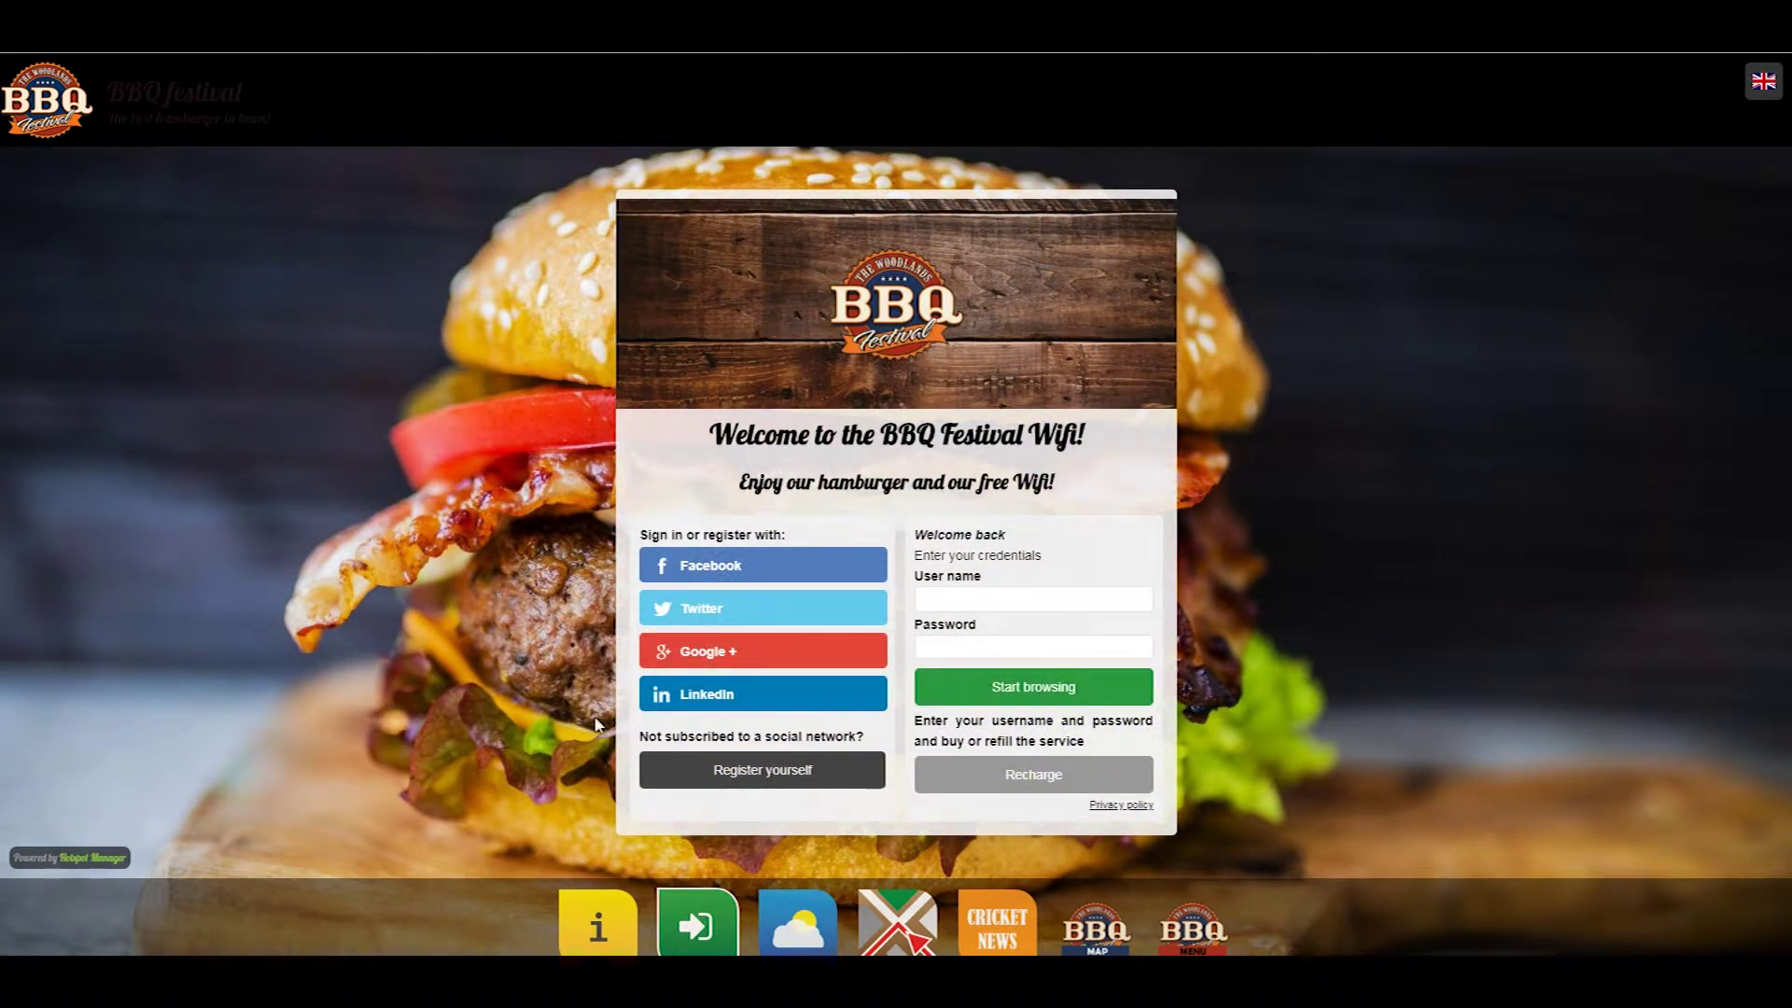
click(840, 769)
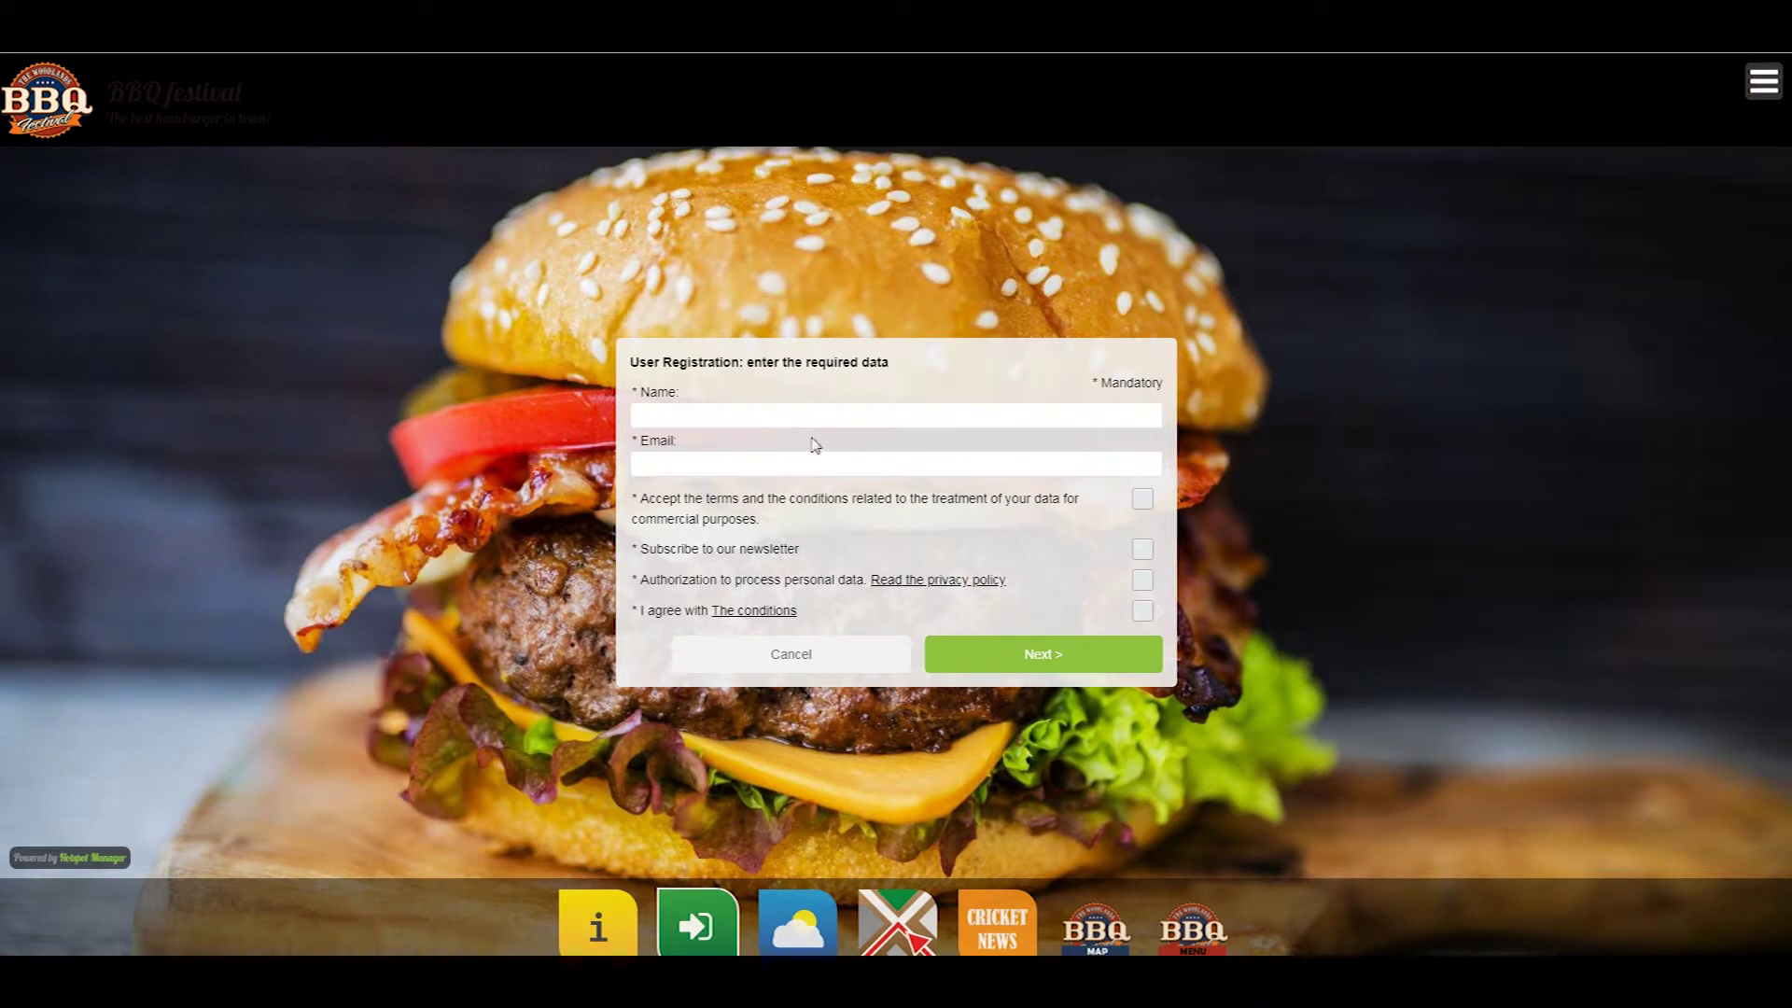
click(682, 419)
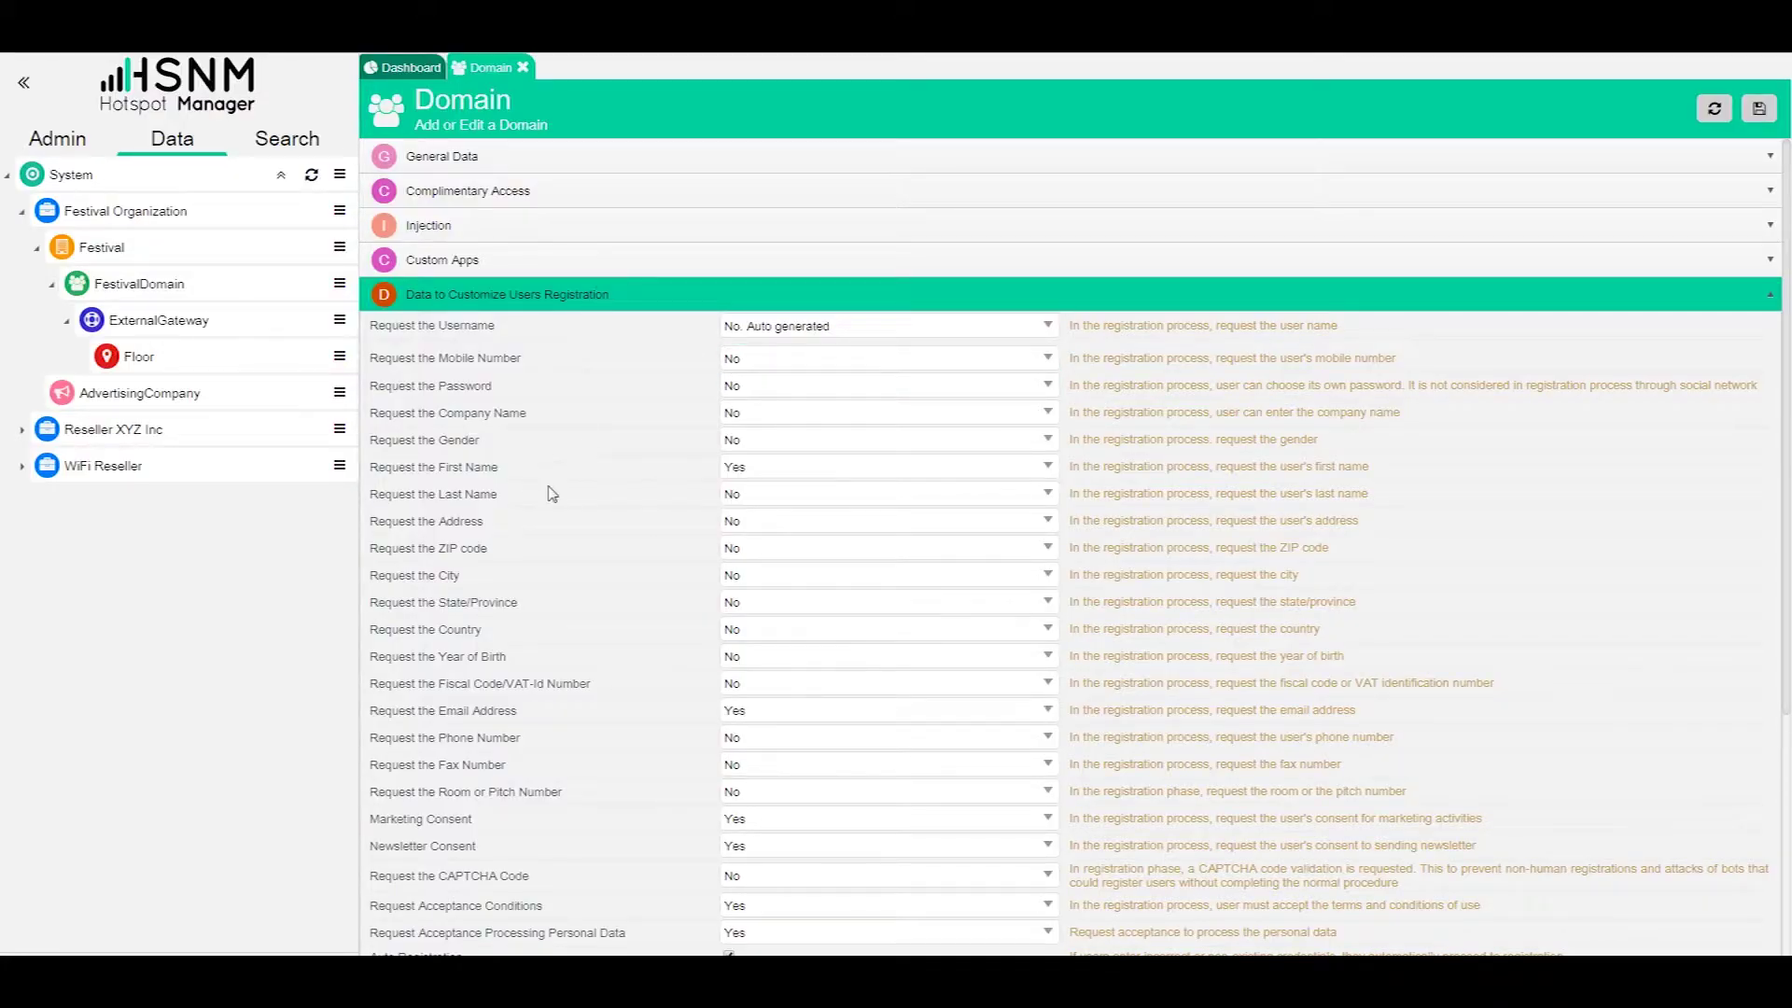
- Set Request the Last Name to Yes and save the domain
click(751, 503)
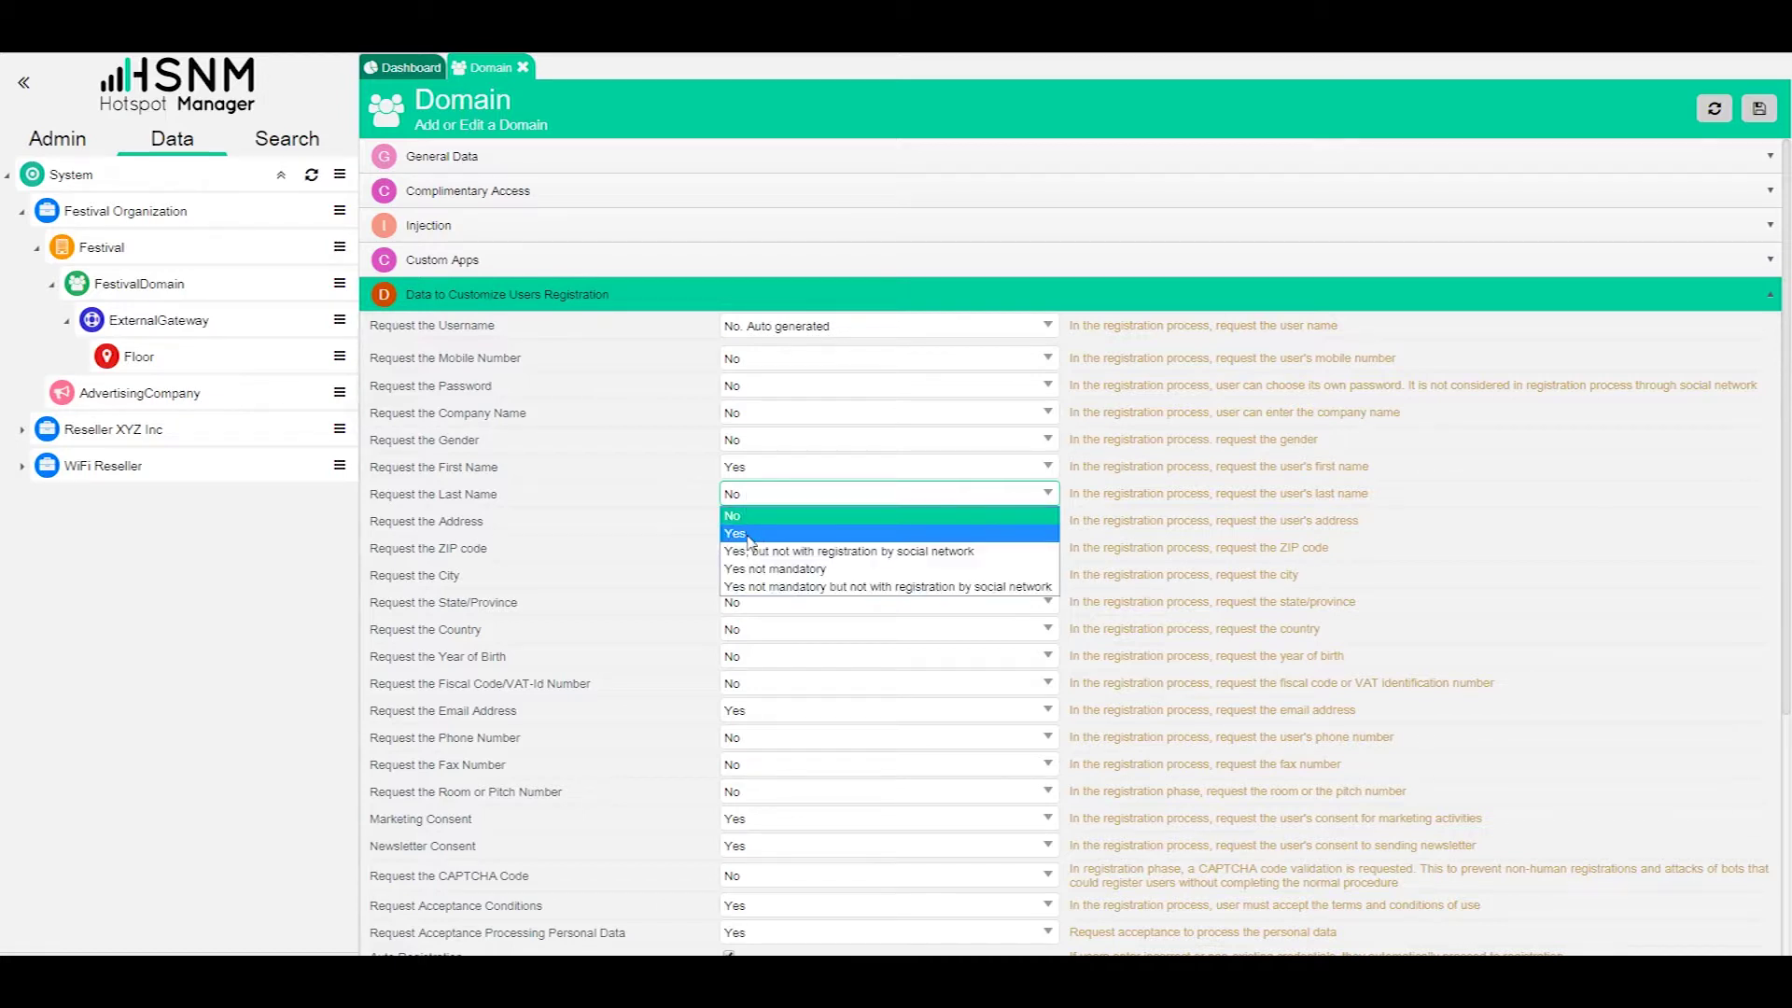
click(750, 534)
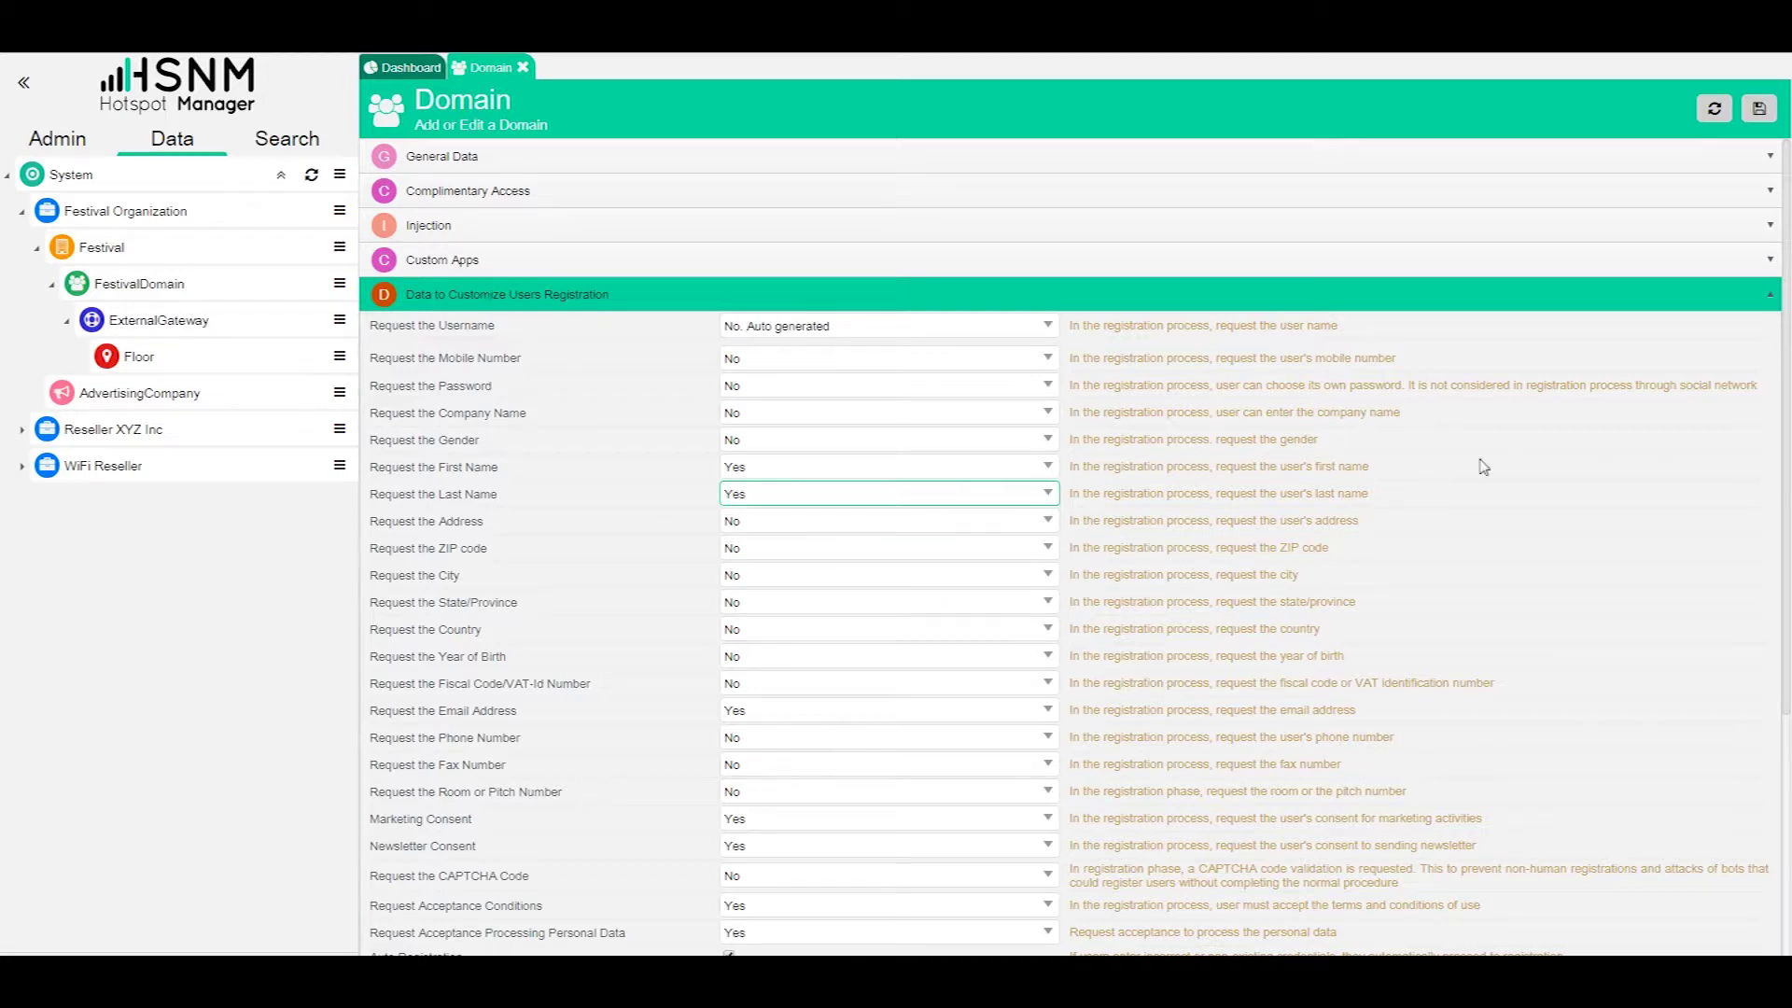
click(1757, 109)
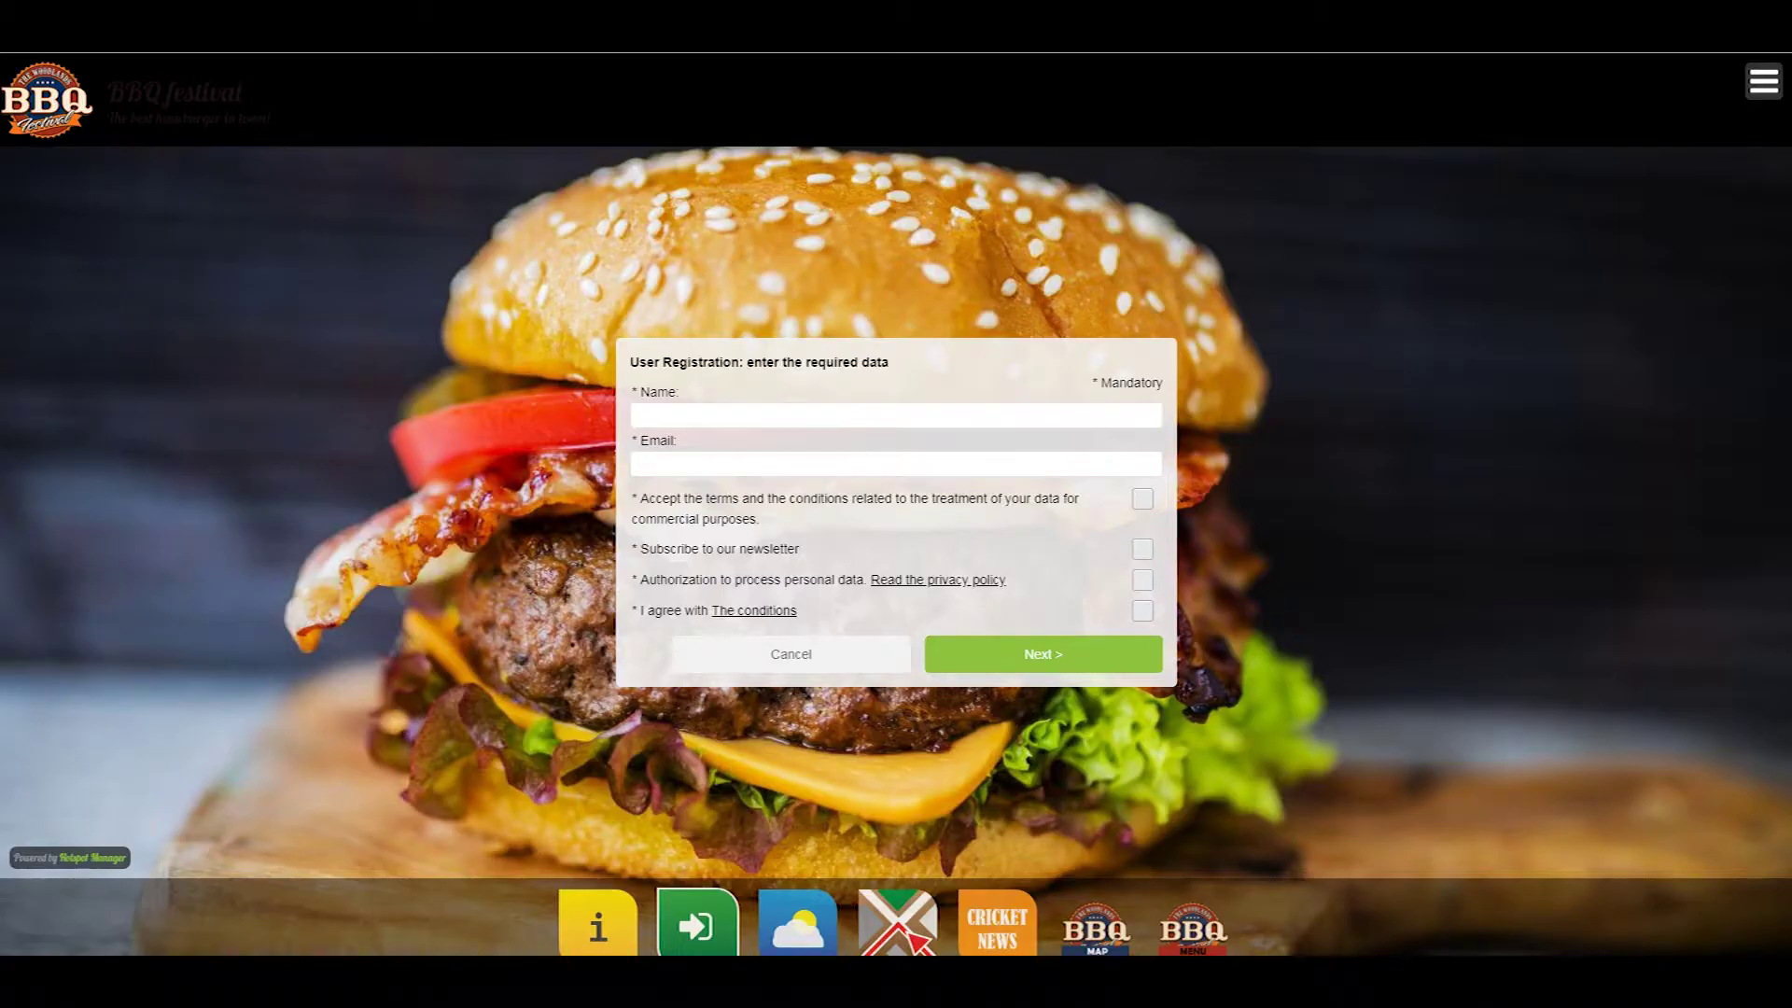
- Reopen the portal's registration form and focus the new mandatory Last name field
click(706, 925)
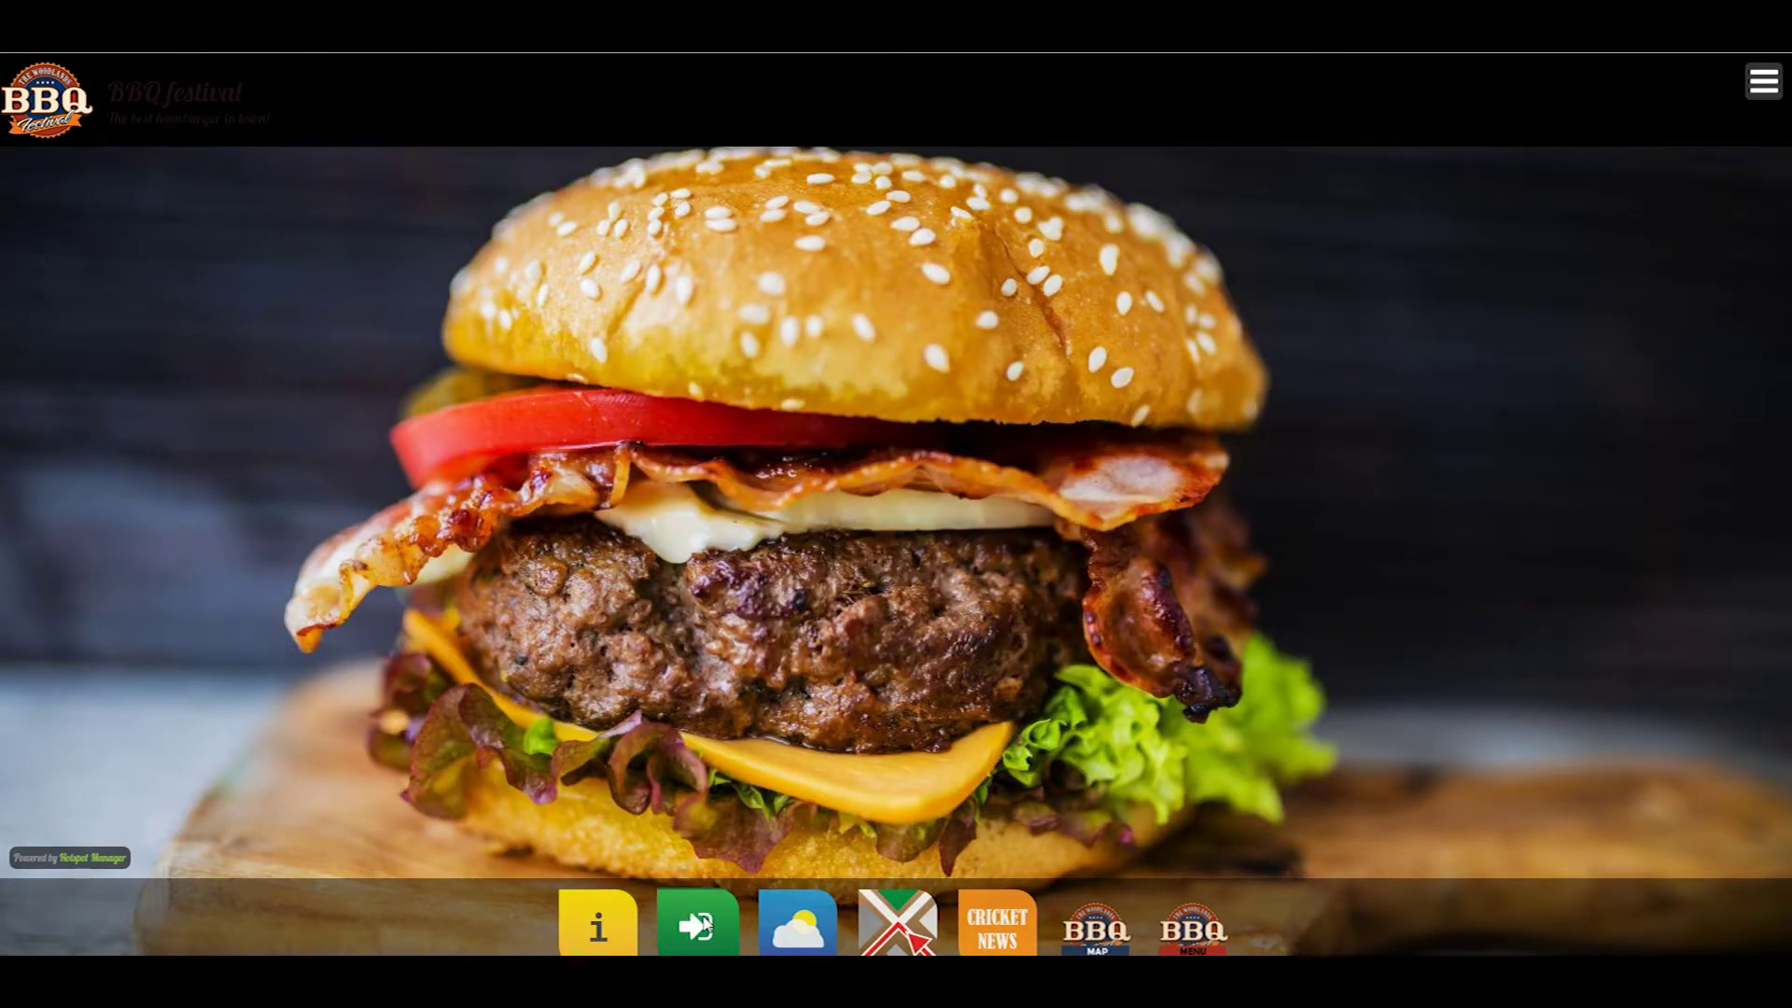
click(706, 925)
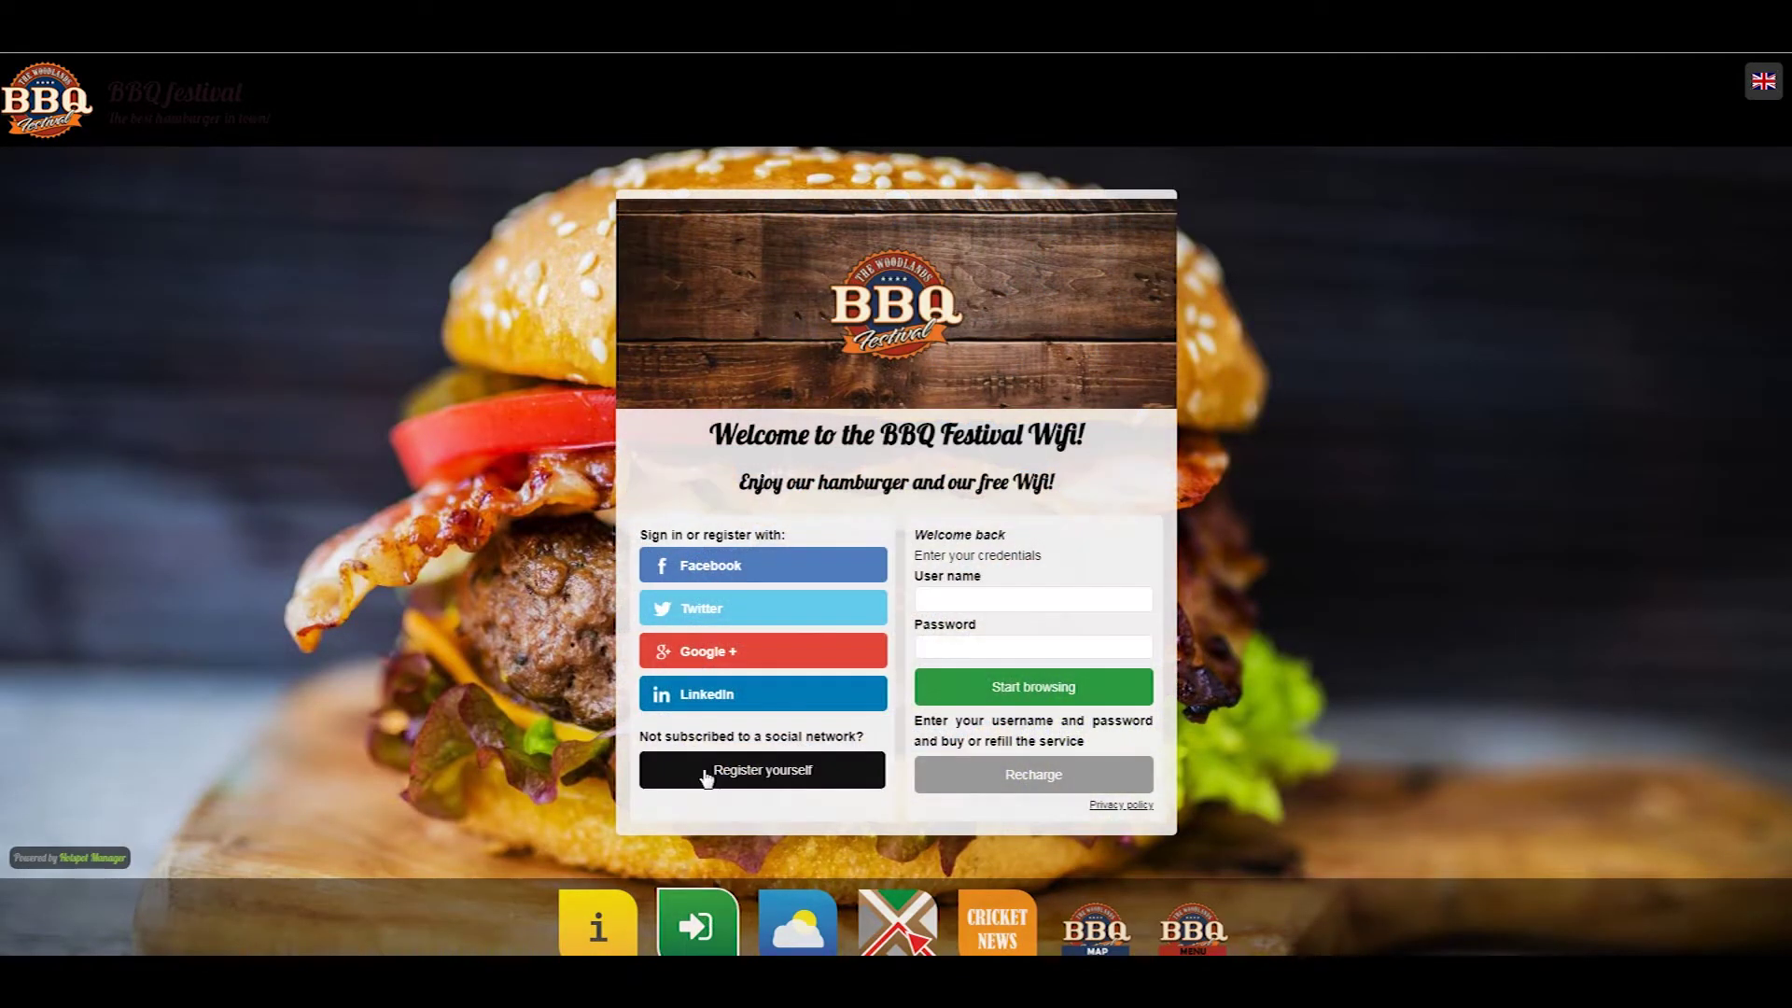
click(707, 778)
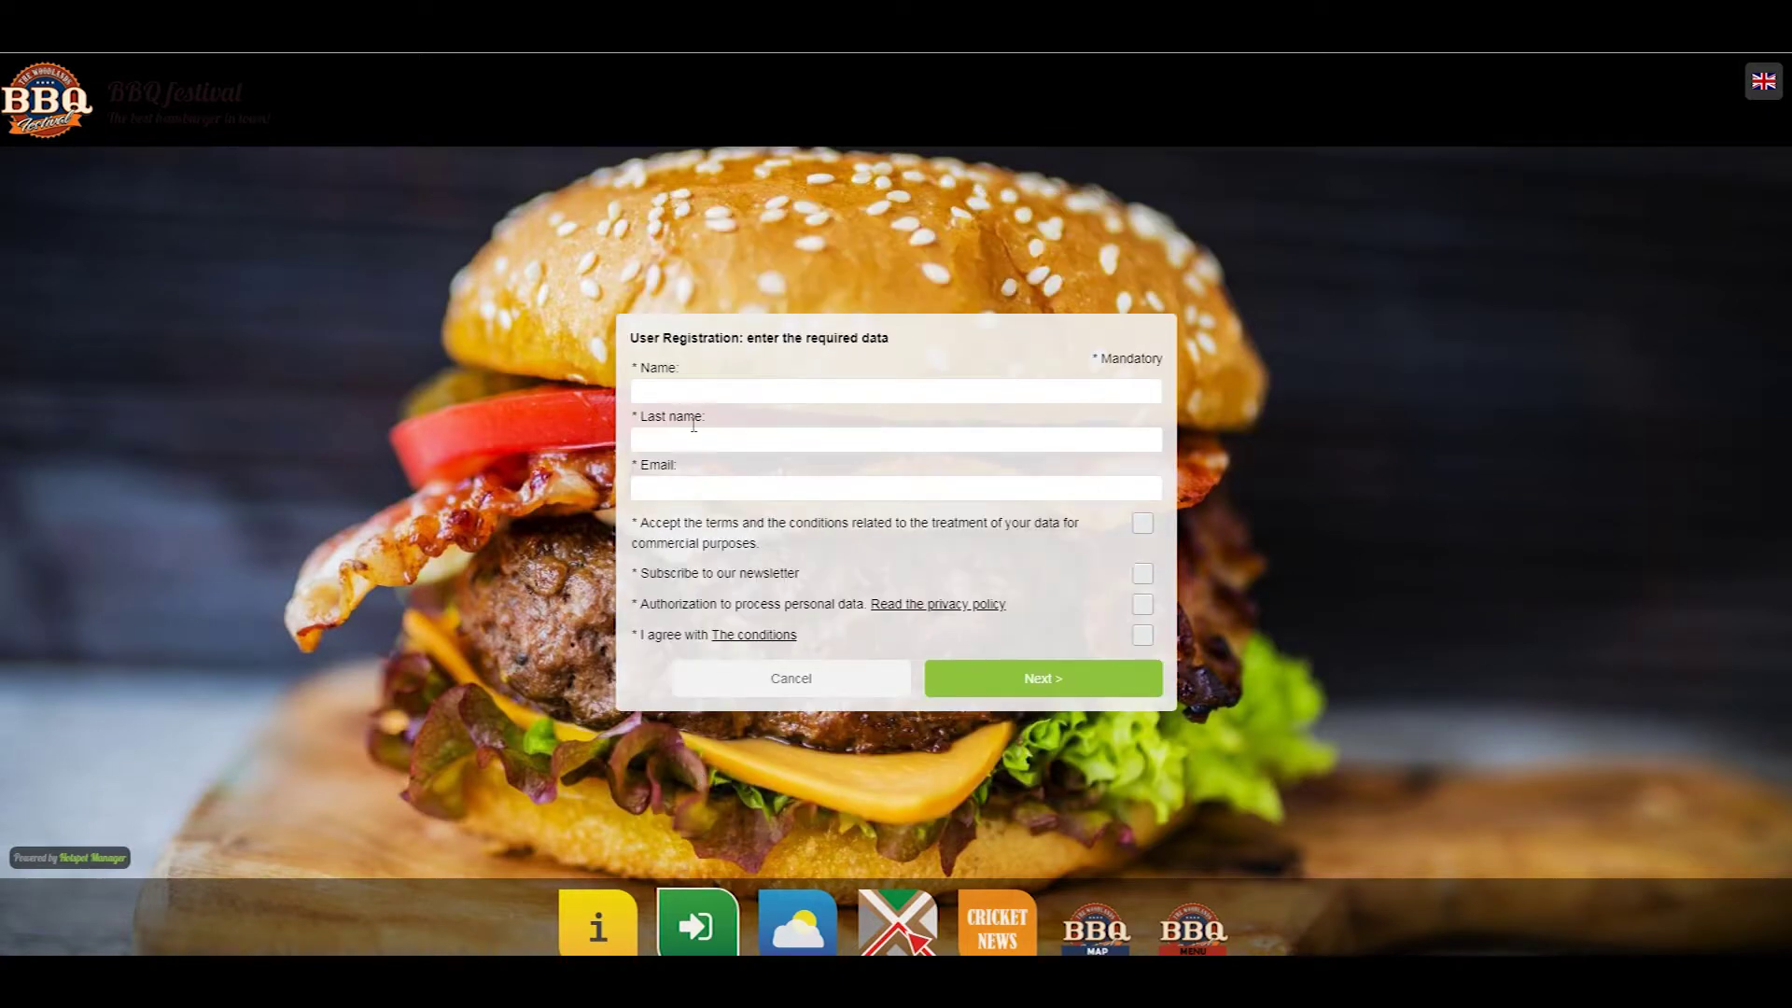
click(689, 450)
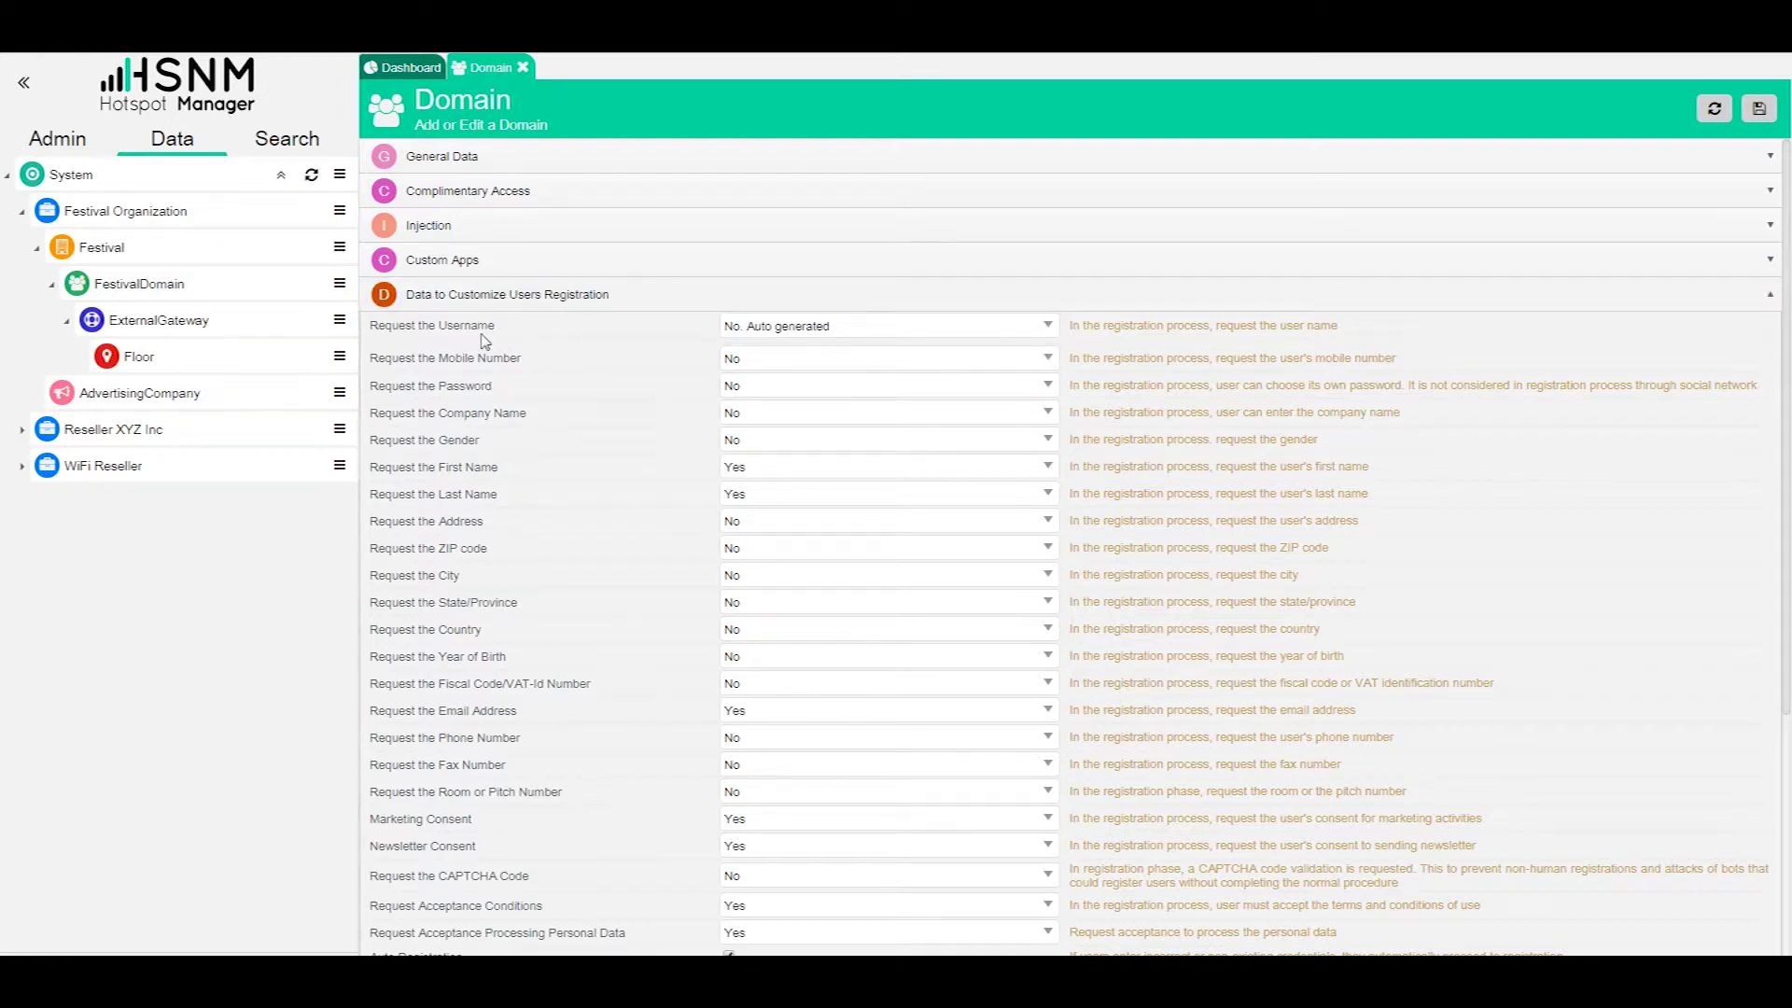
click(529, 171)
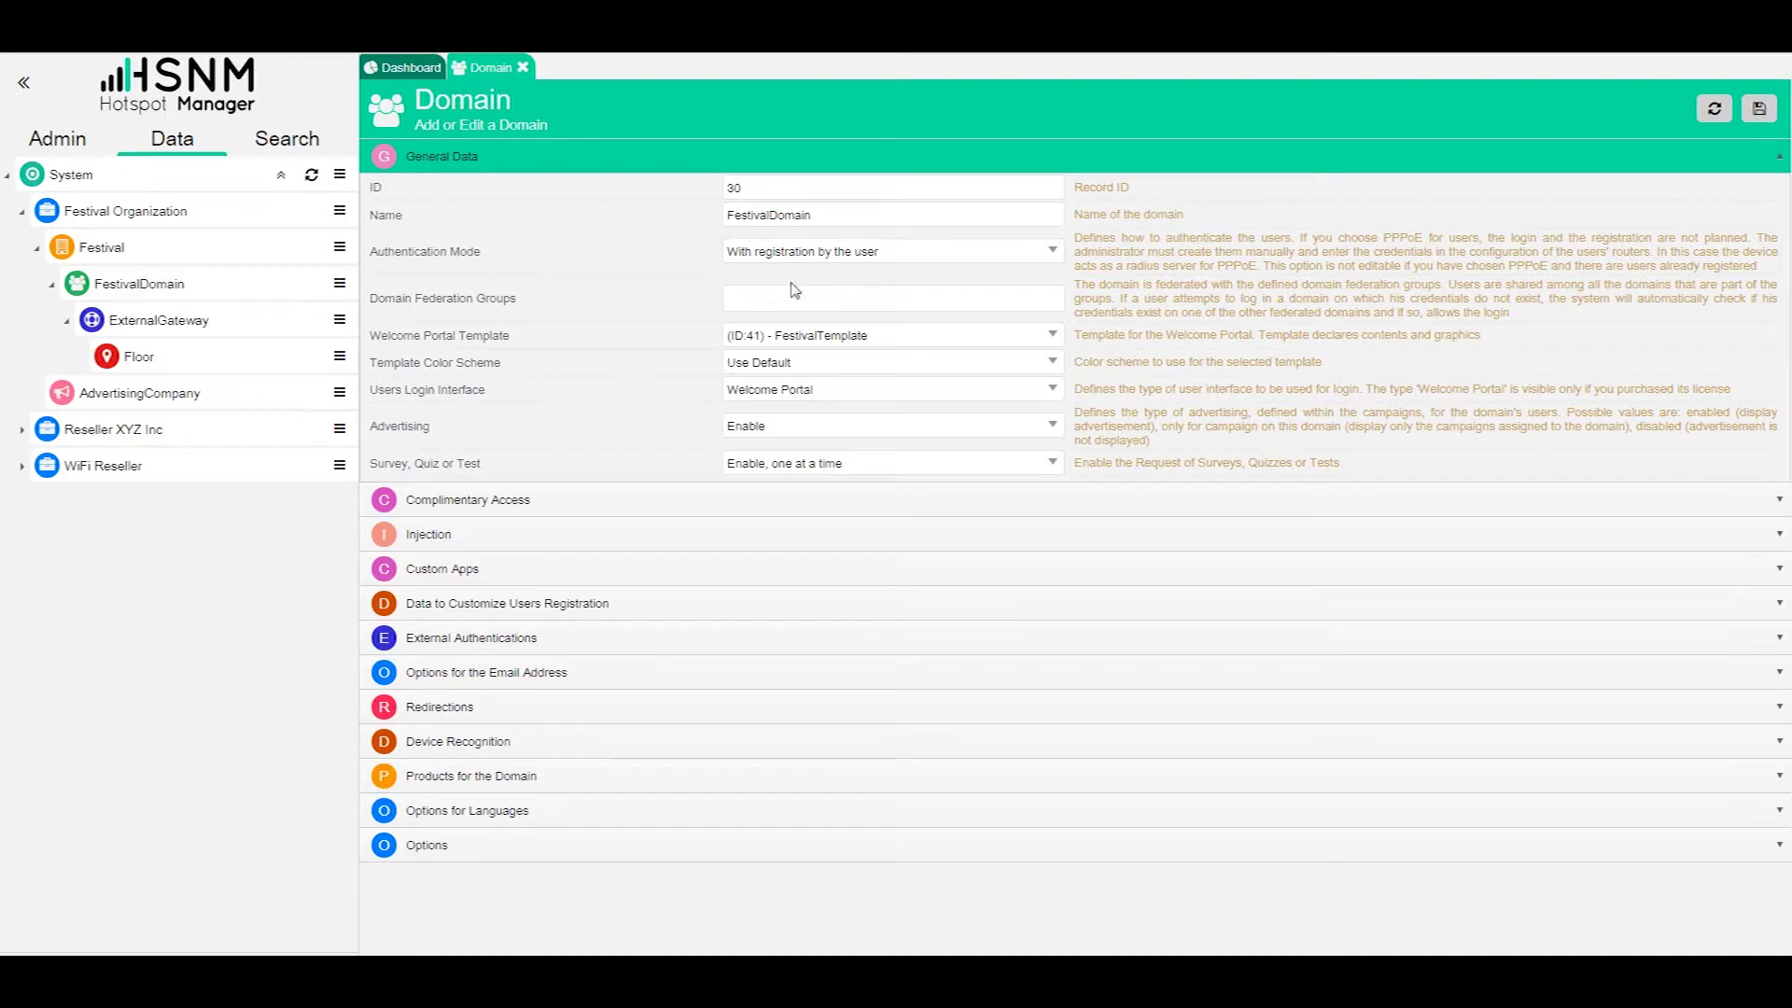
click(484, 605)
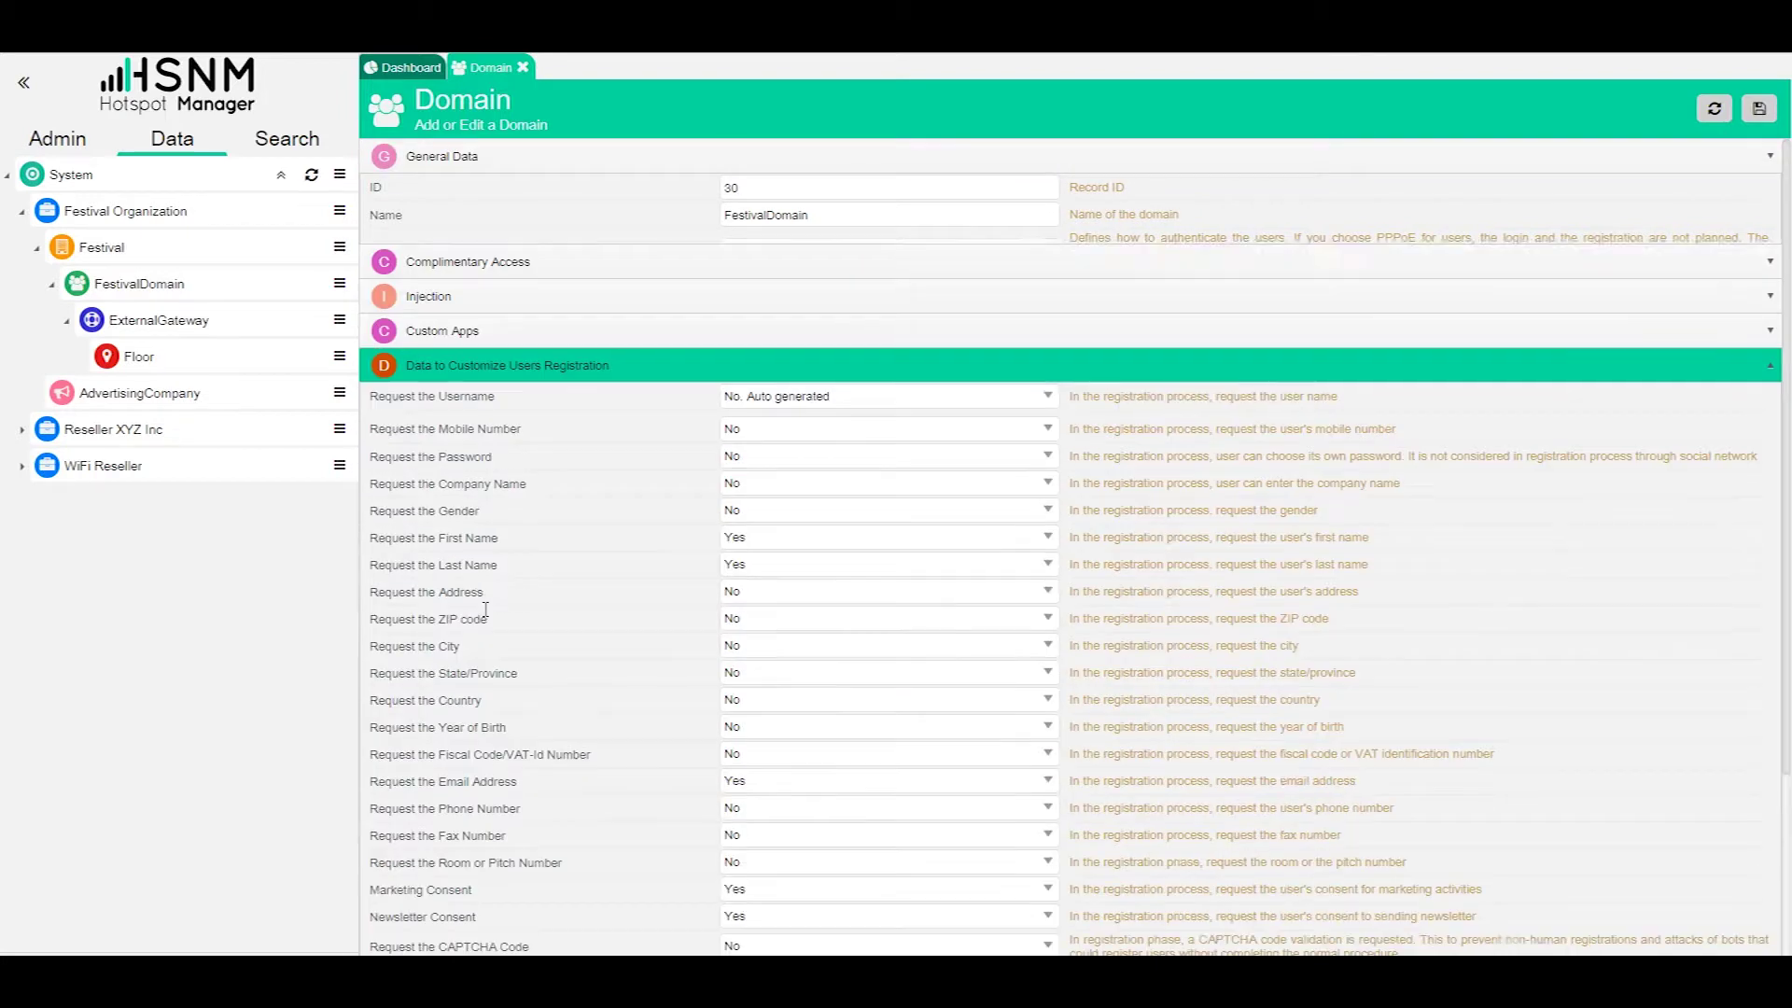
scroll(546, 407, down, 1)
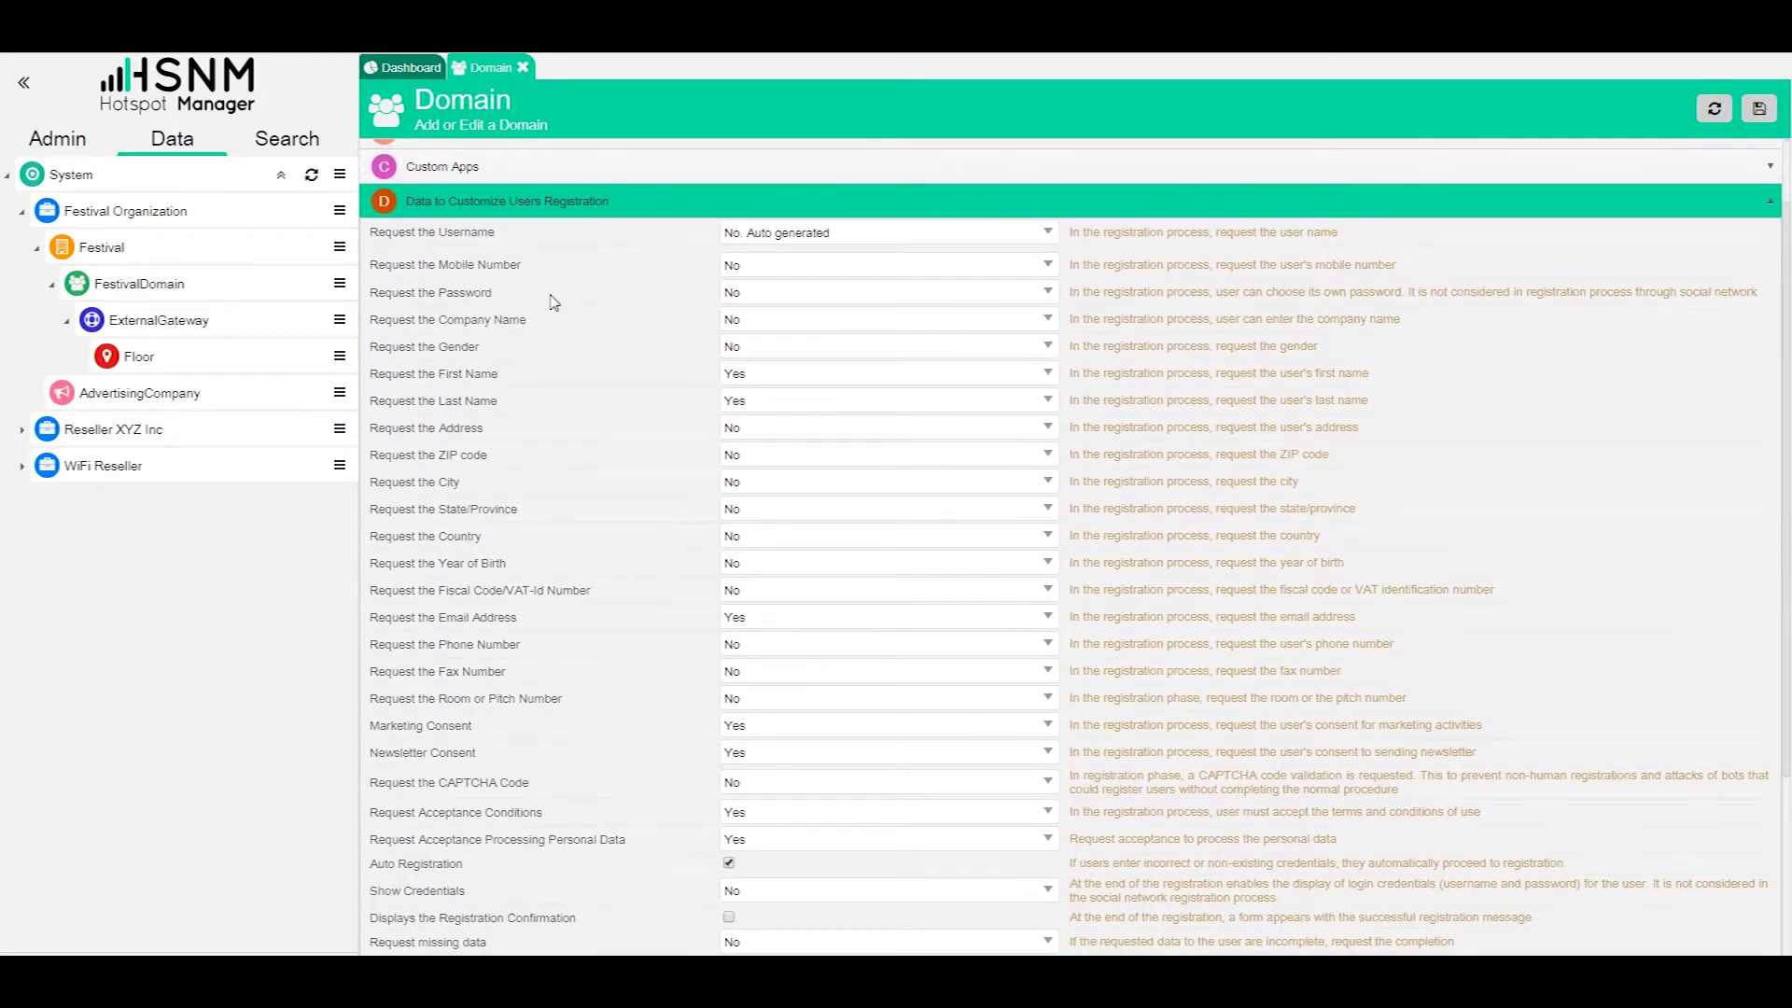
click(778, 377)
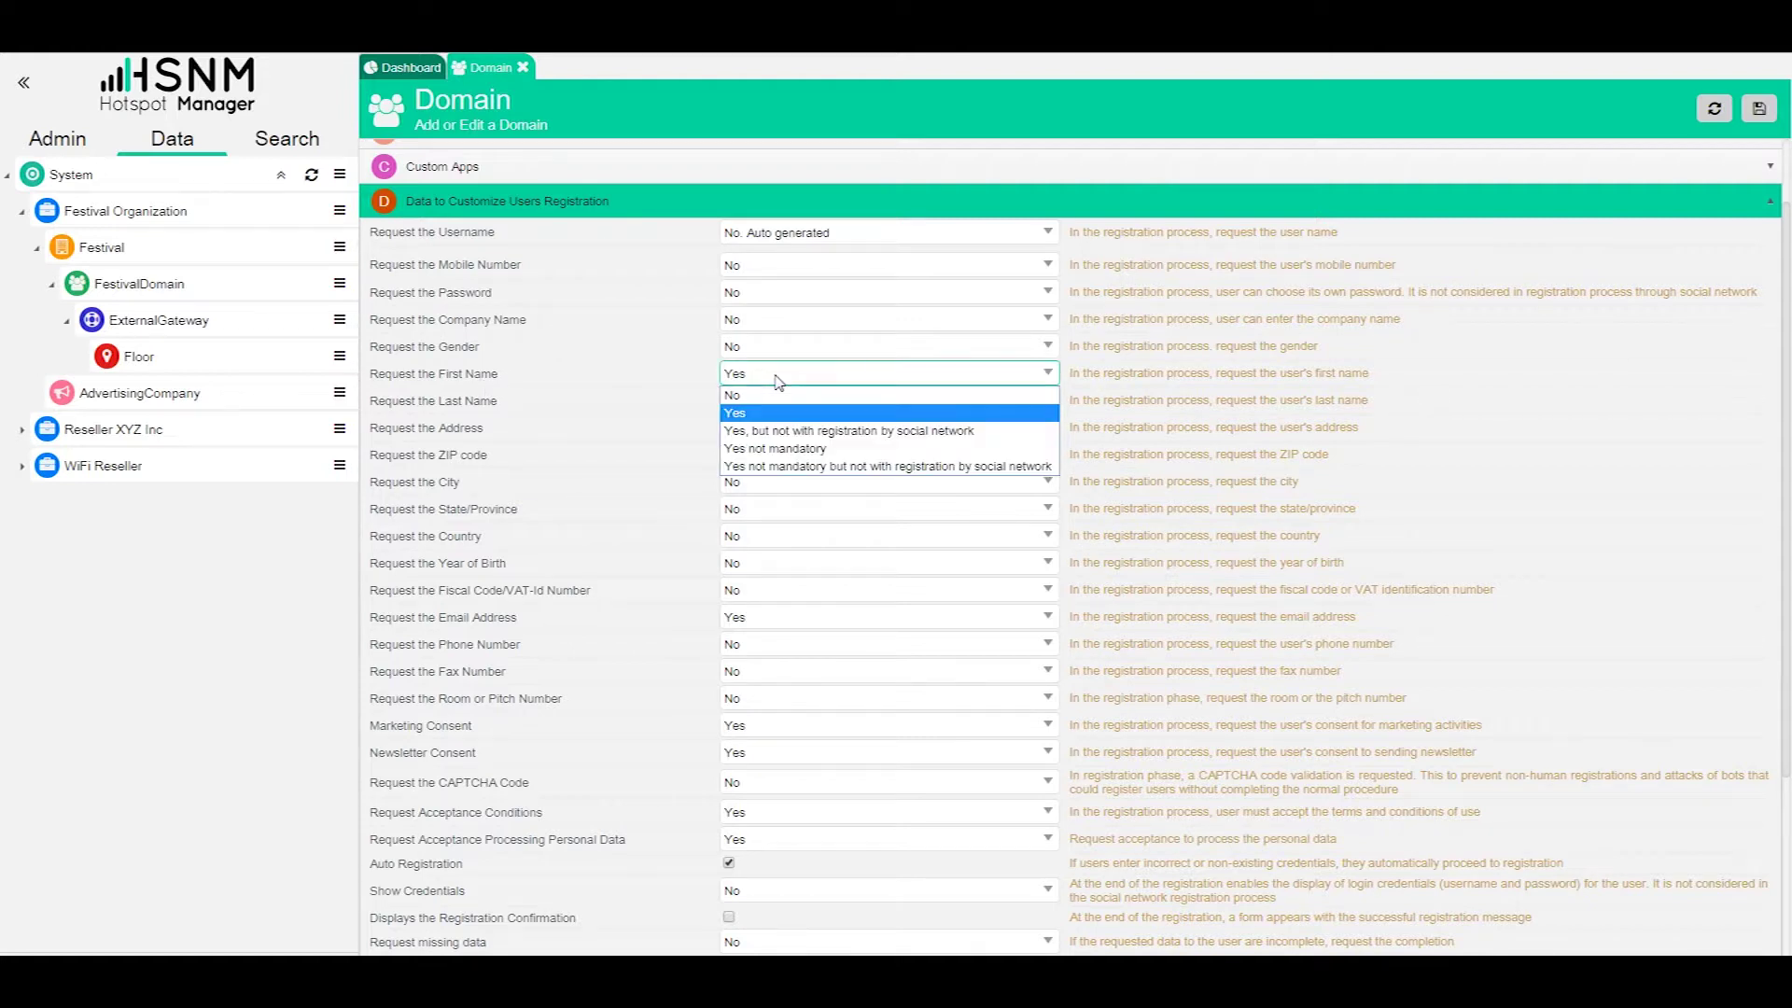
click(778, 381)
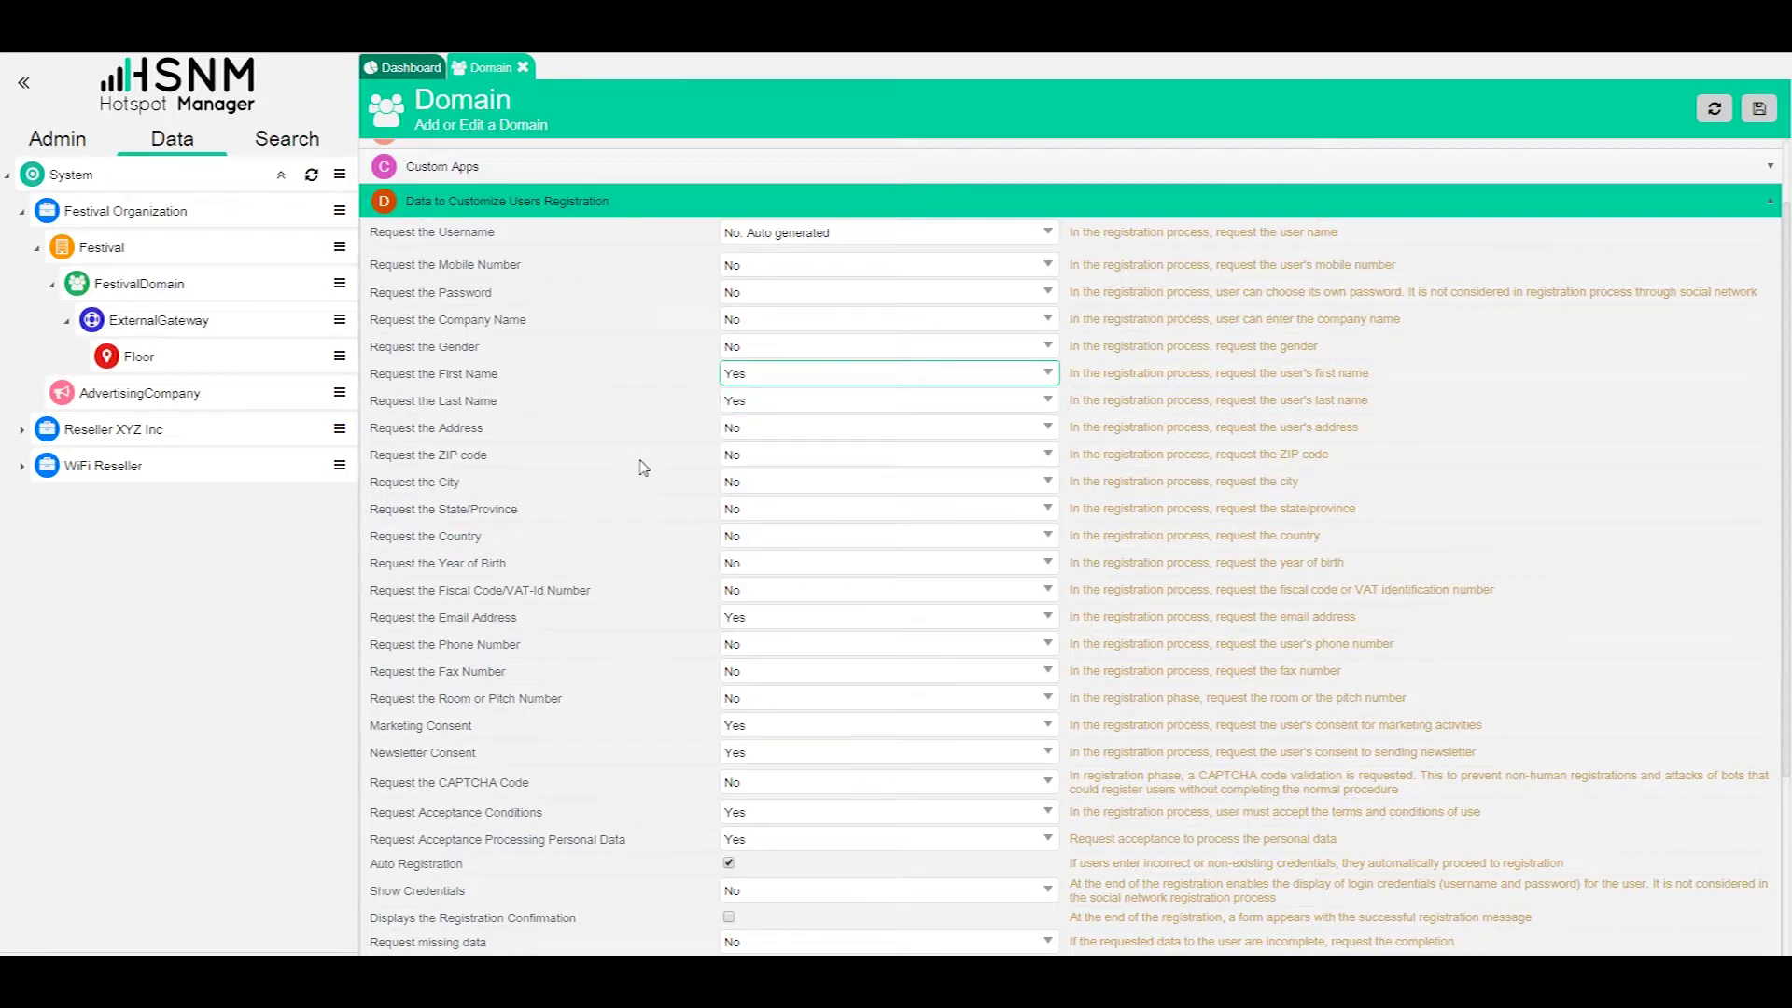
scroll(637, 481, down, 3)
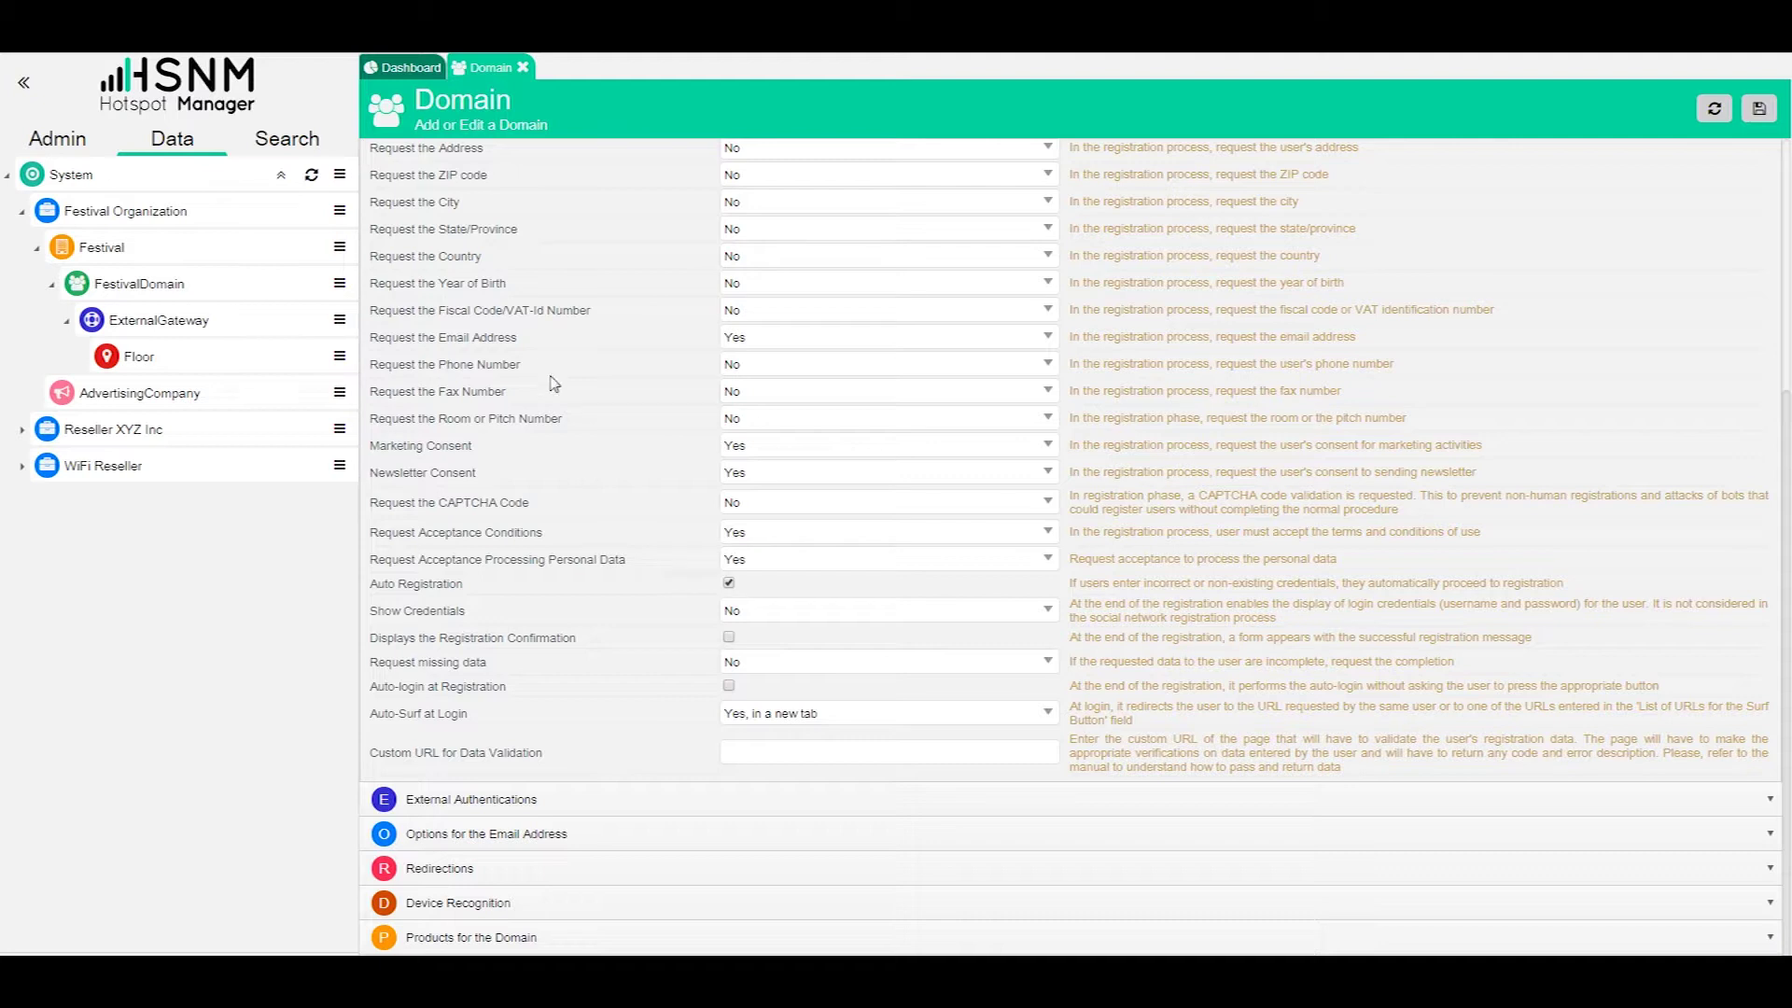
- Enable Instagram Login under External Authentications, save, and confirm Instagram appears on the portal login panel
click(495, 801)
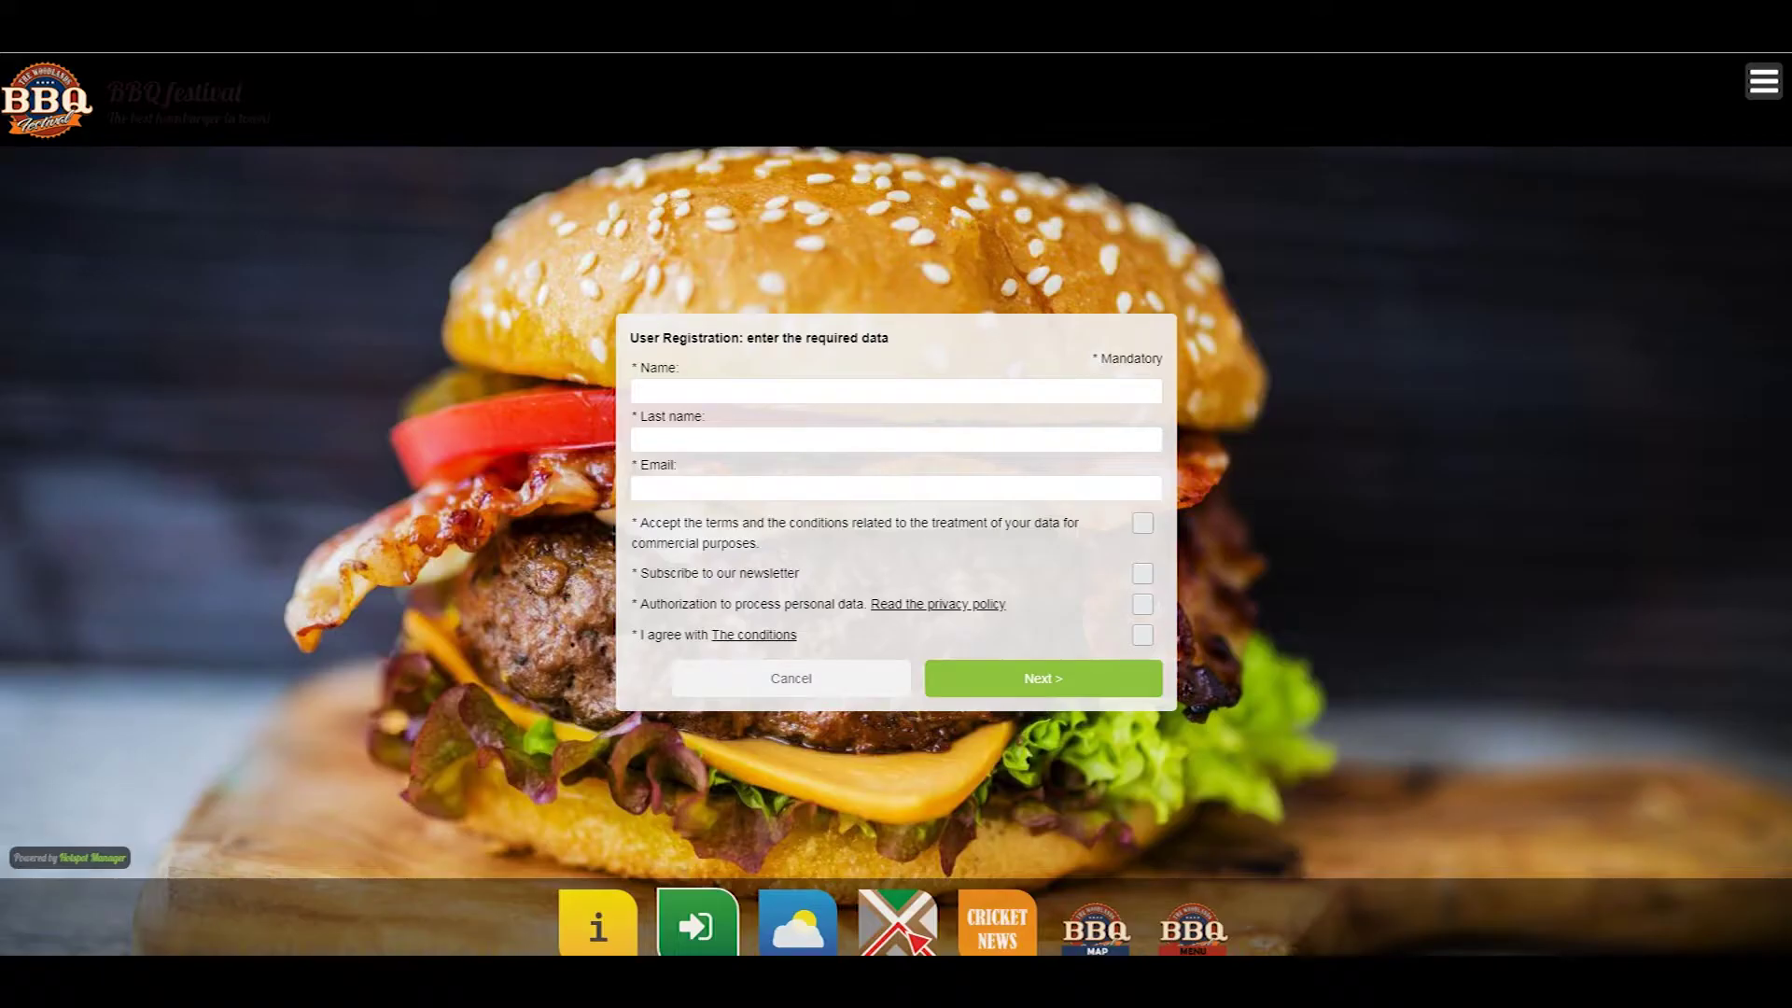
click(776, 687)
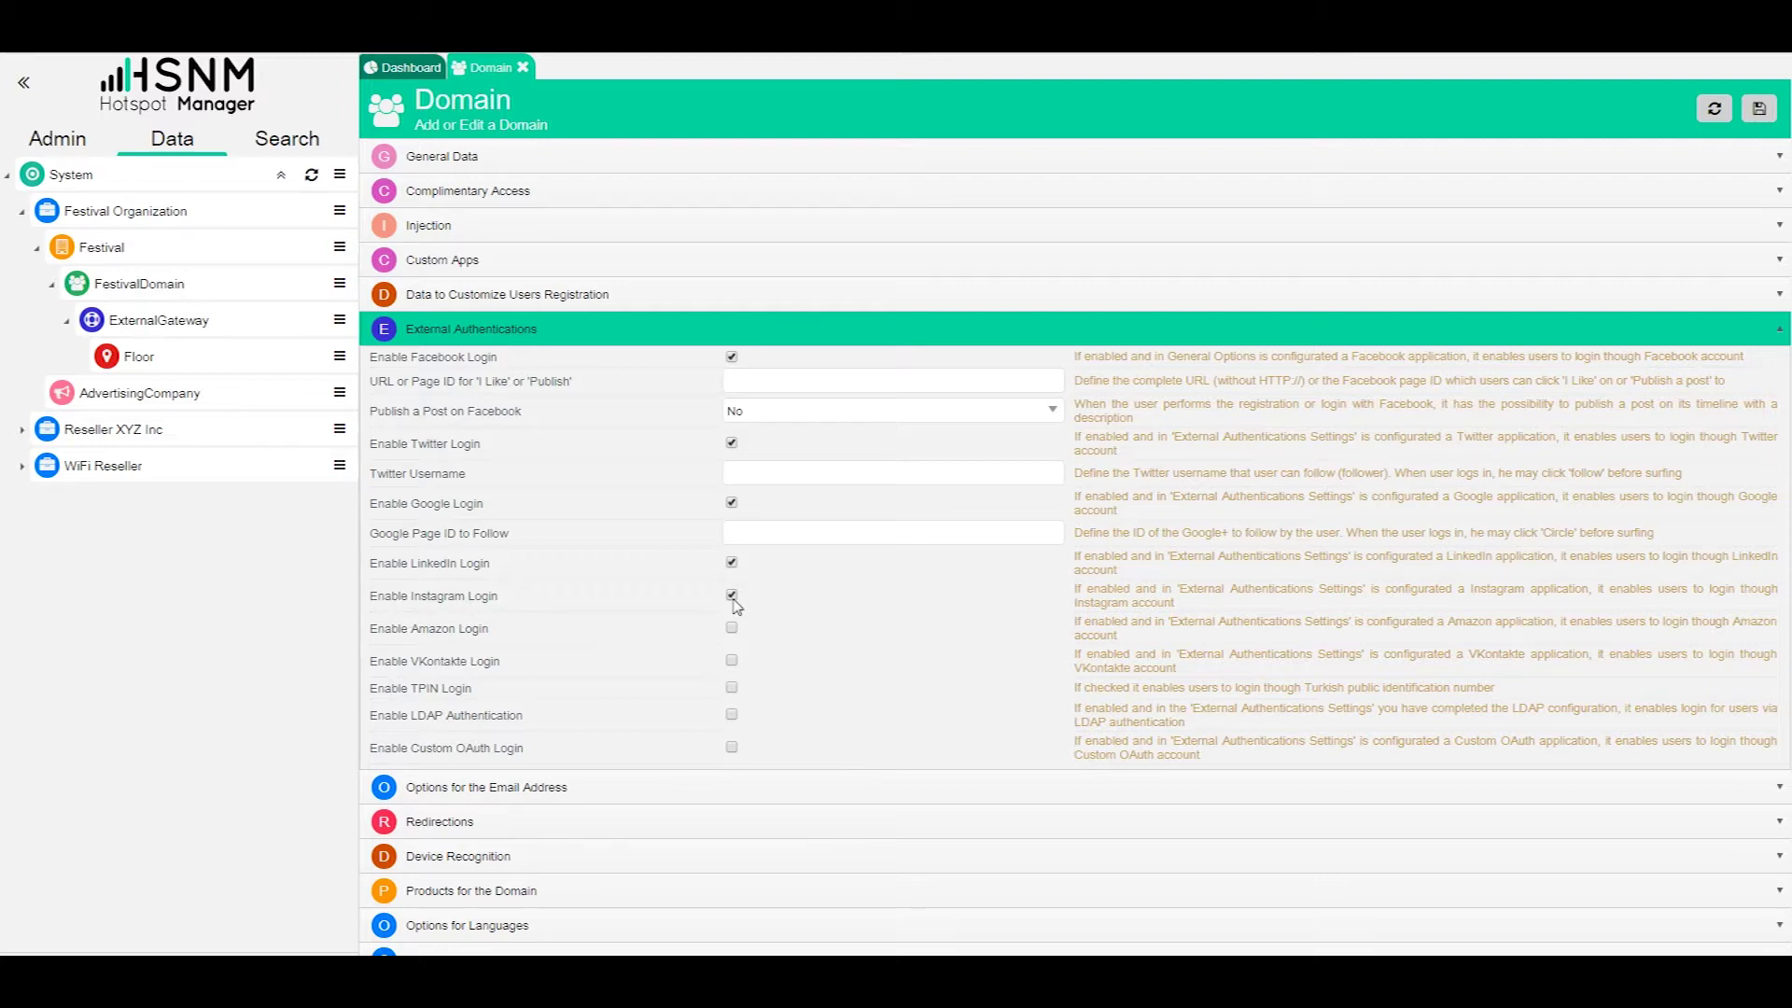
click(1759, 108)
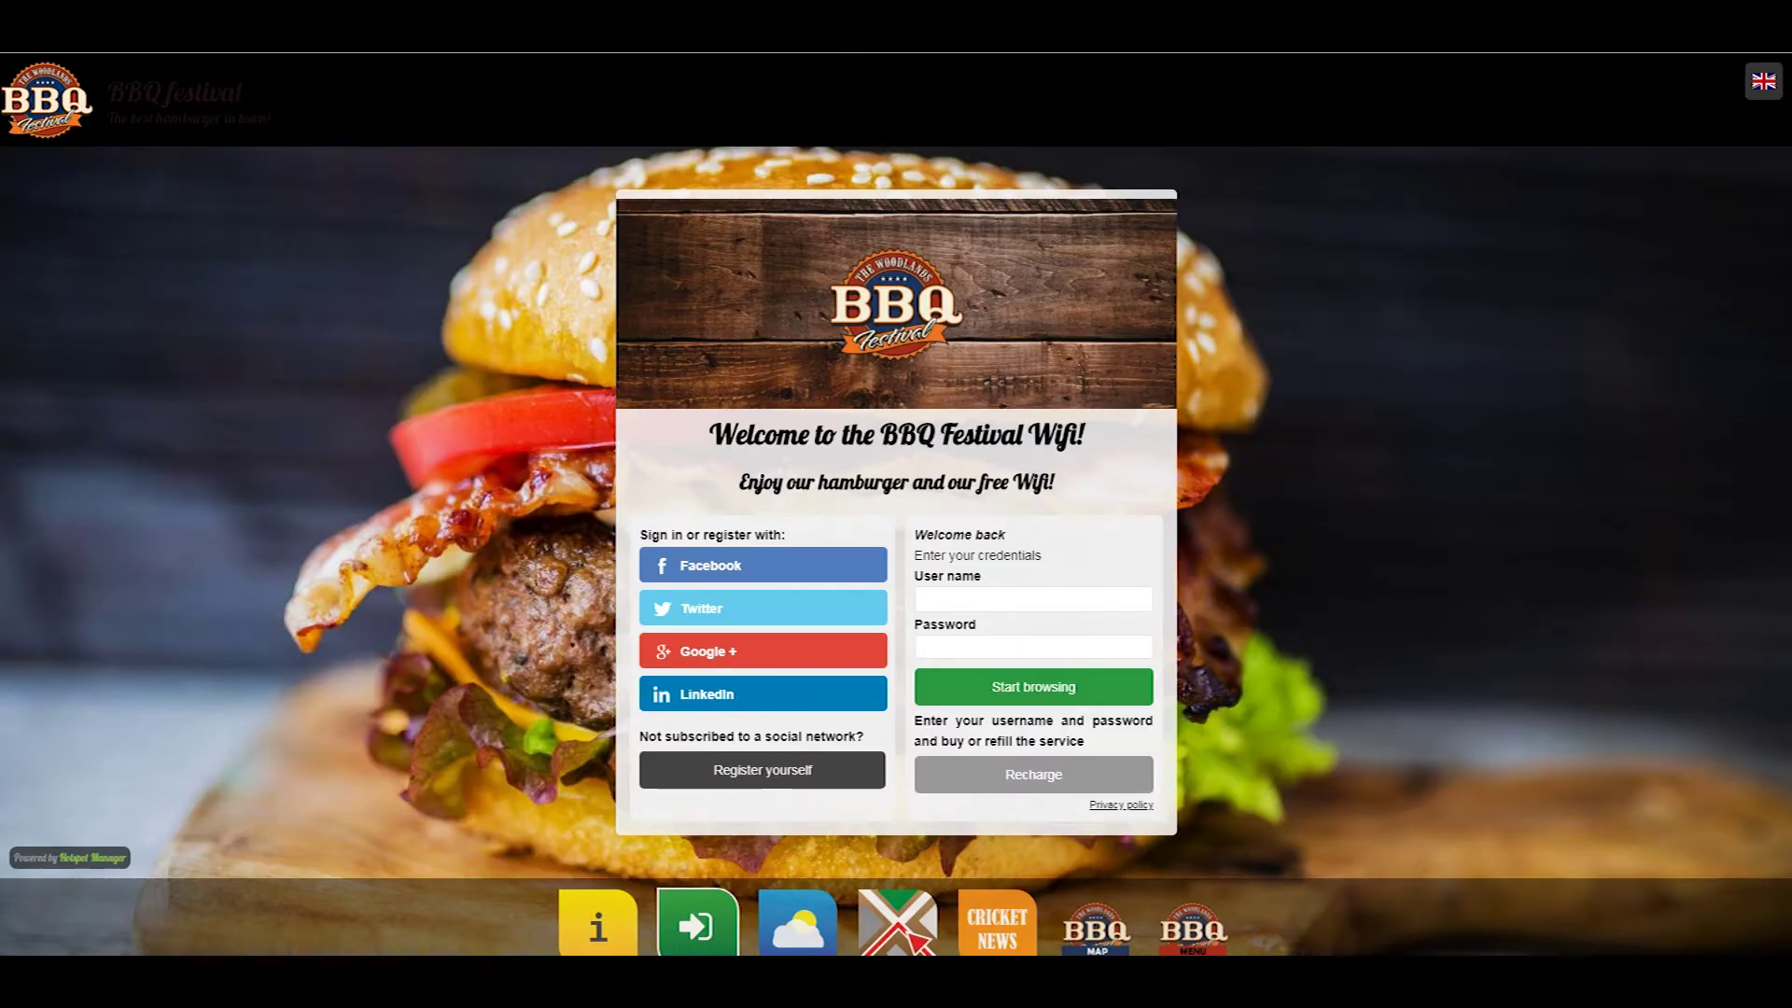
click(691, 922)
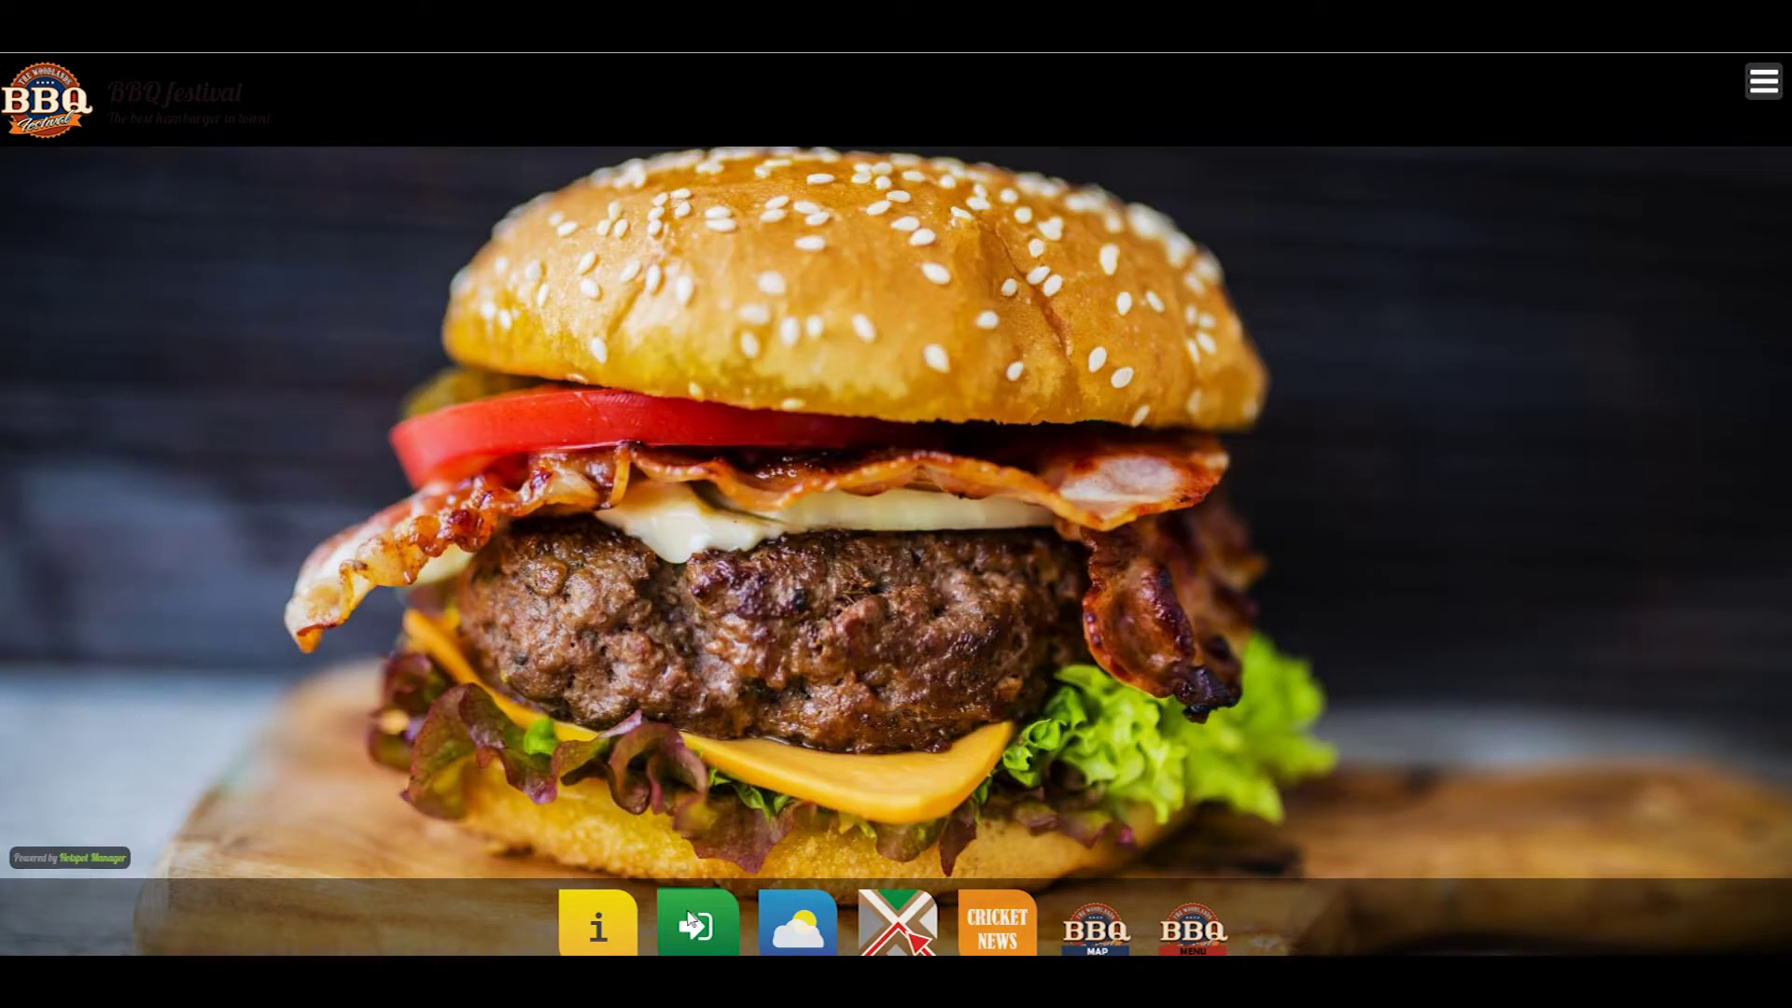
click(691, 924)
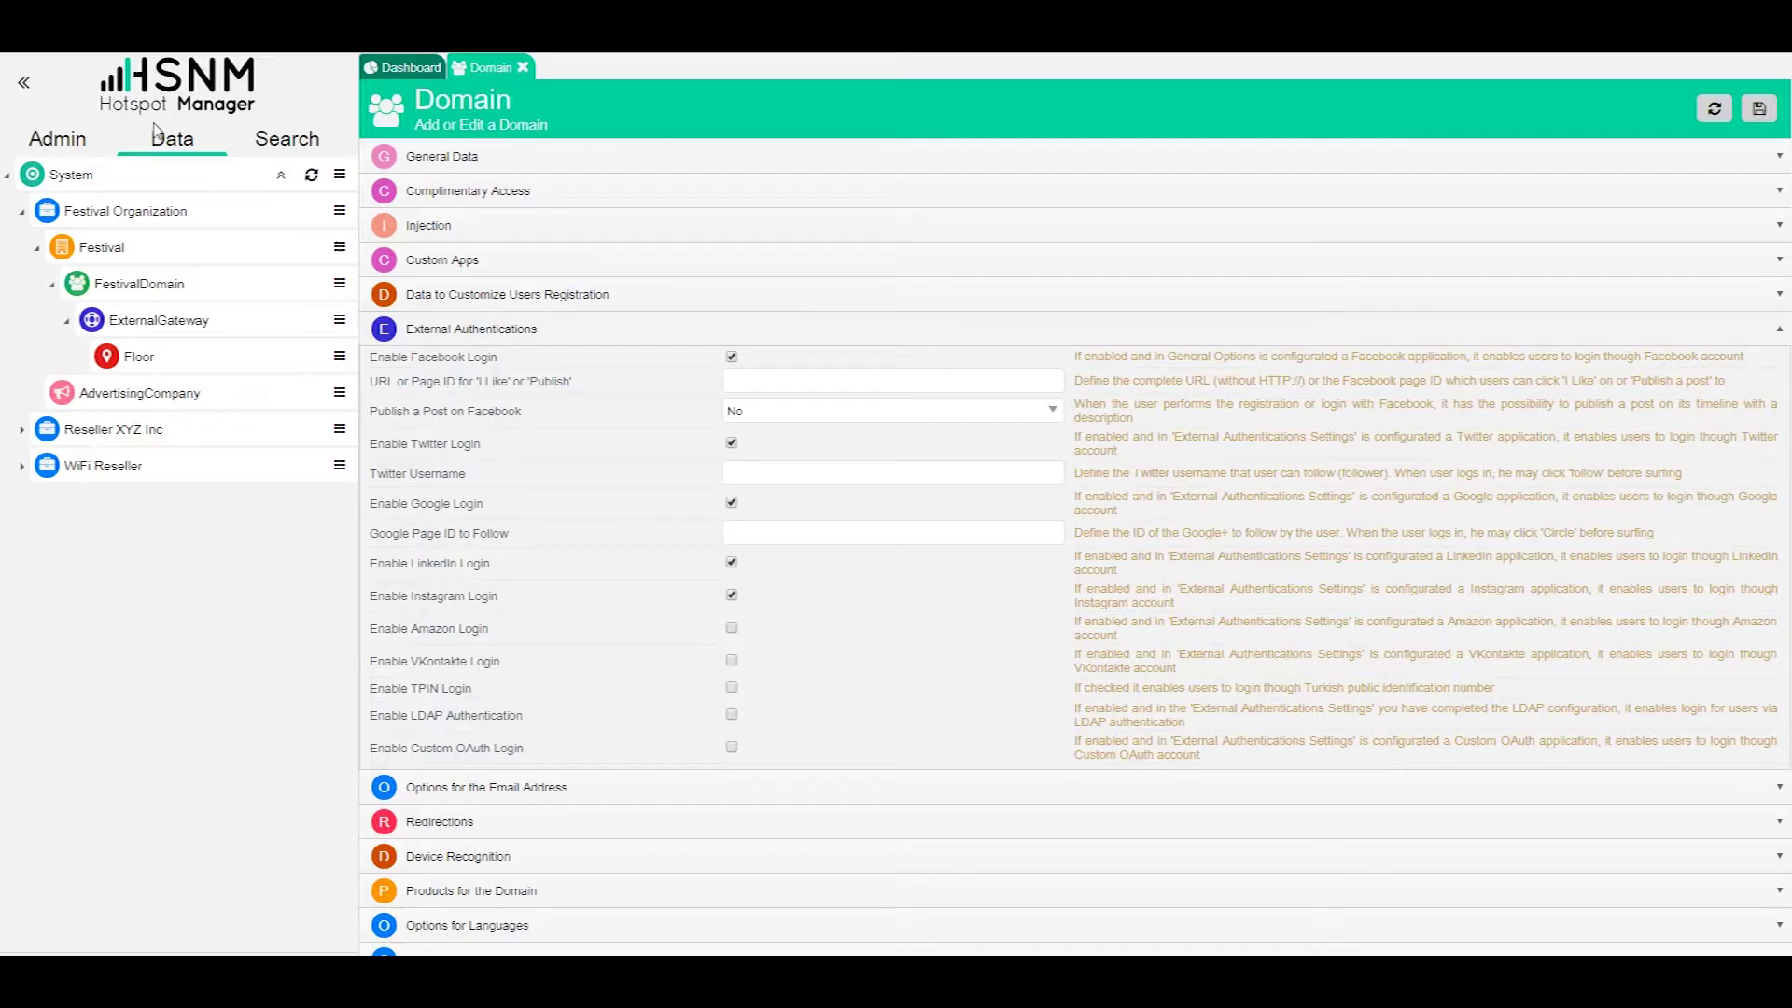
- In Admin's External Authentication, expand OAuth Custom Authentication and Social Networks to inspect the Instagram Client ID
click(57, 138)
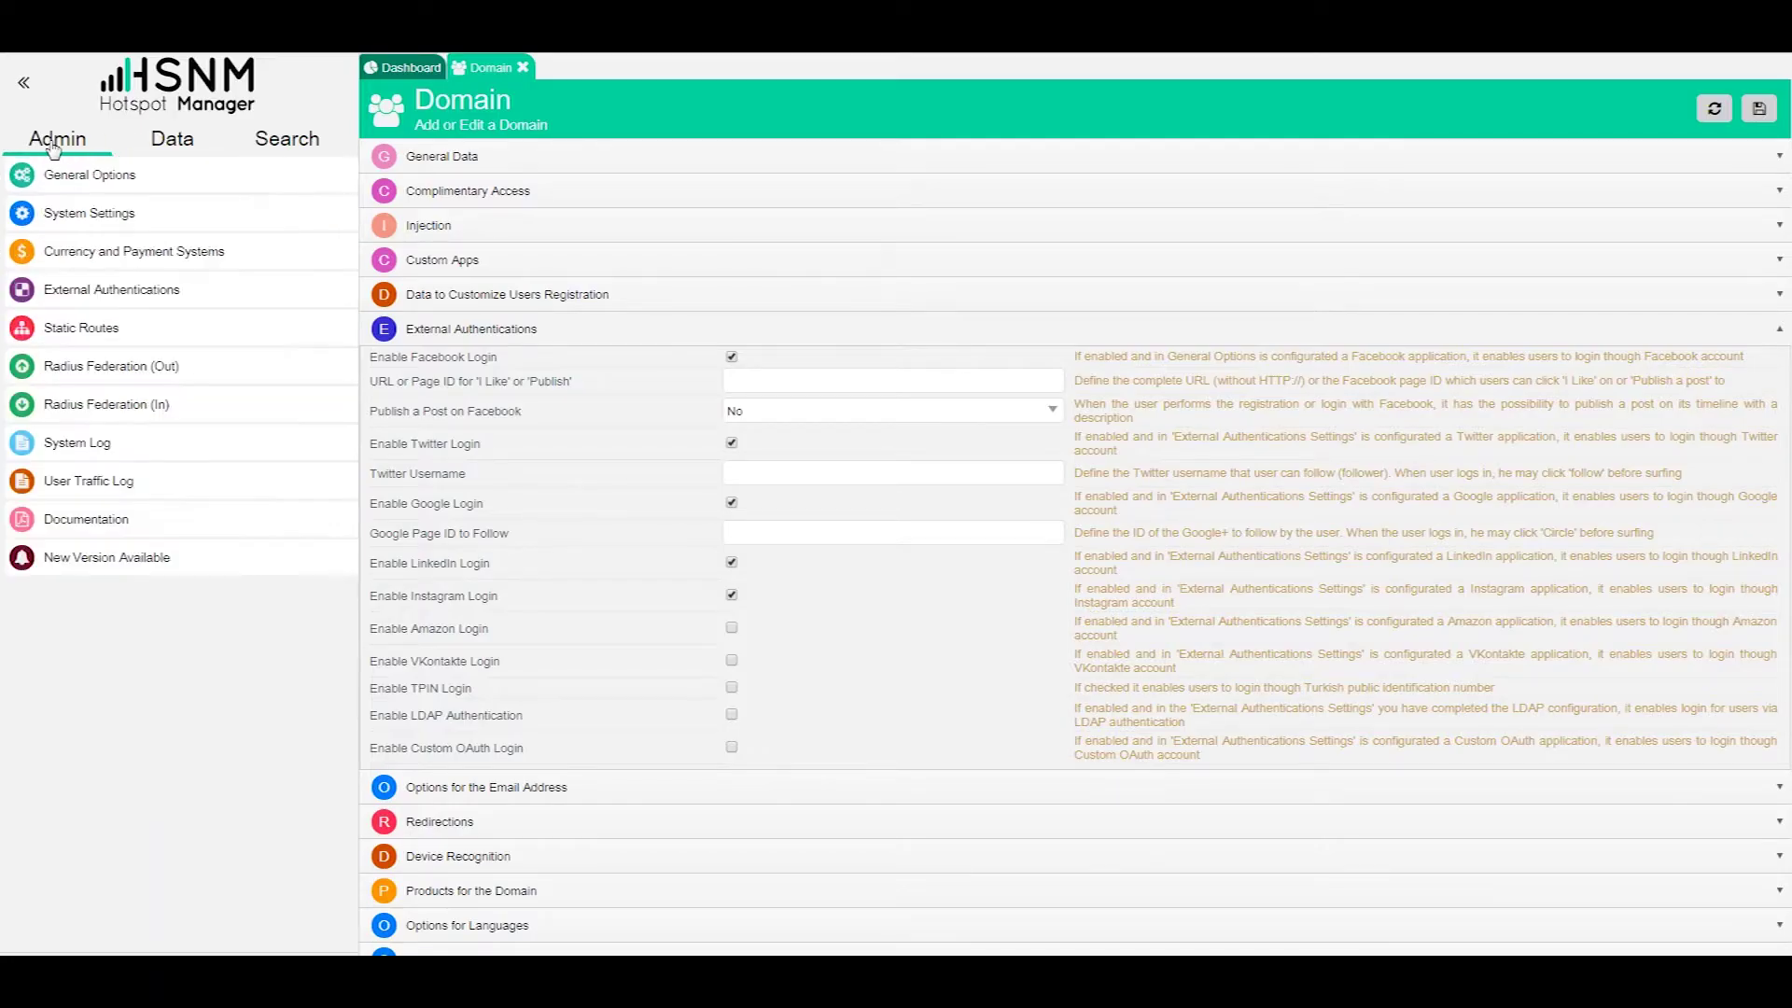
click(112, 296)
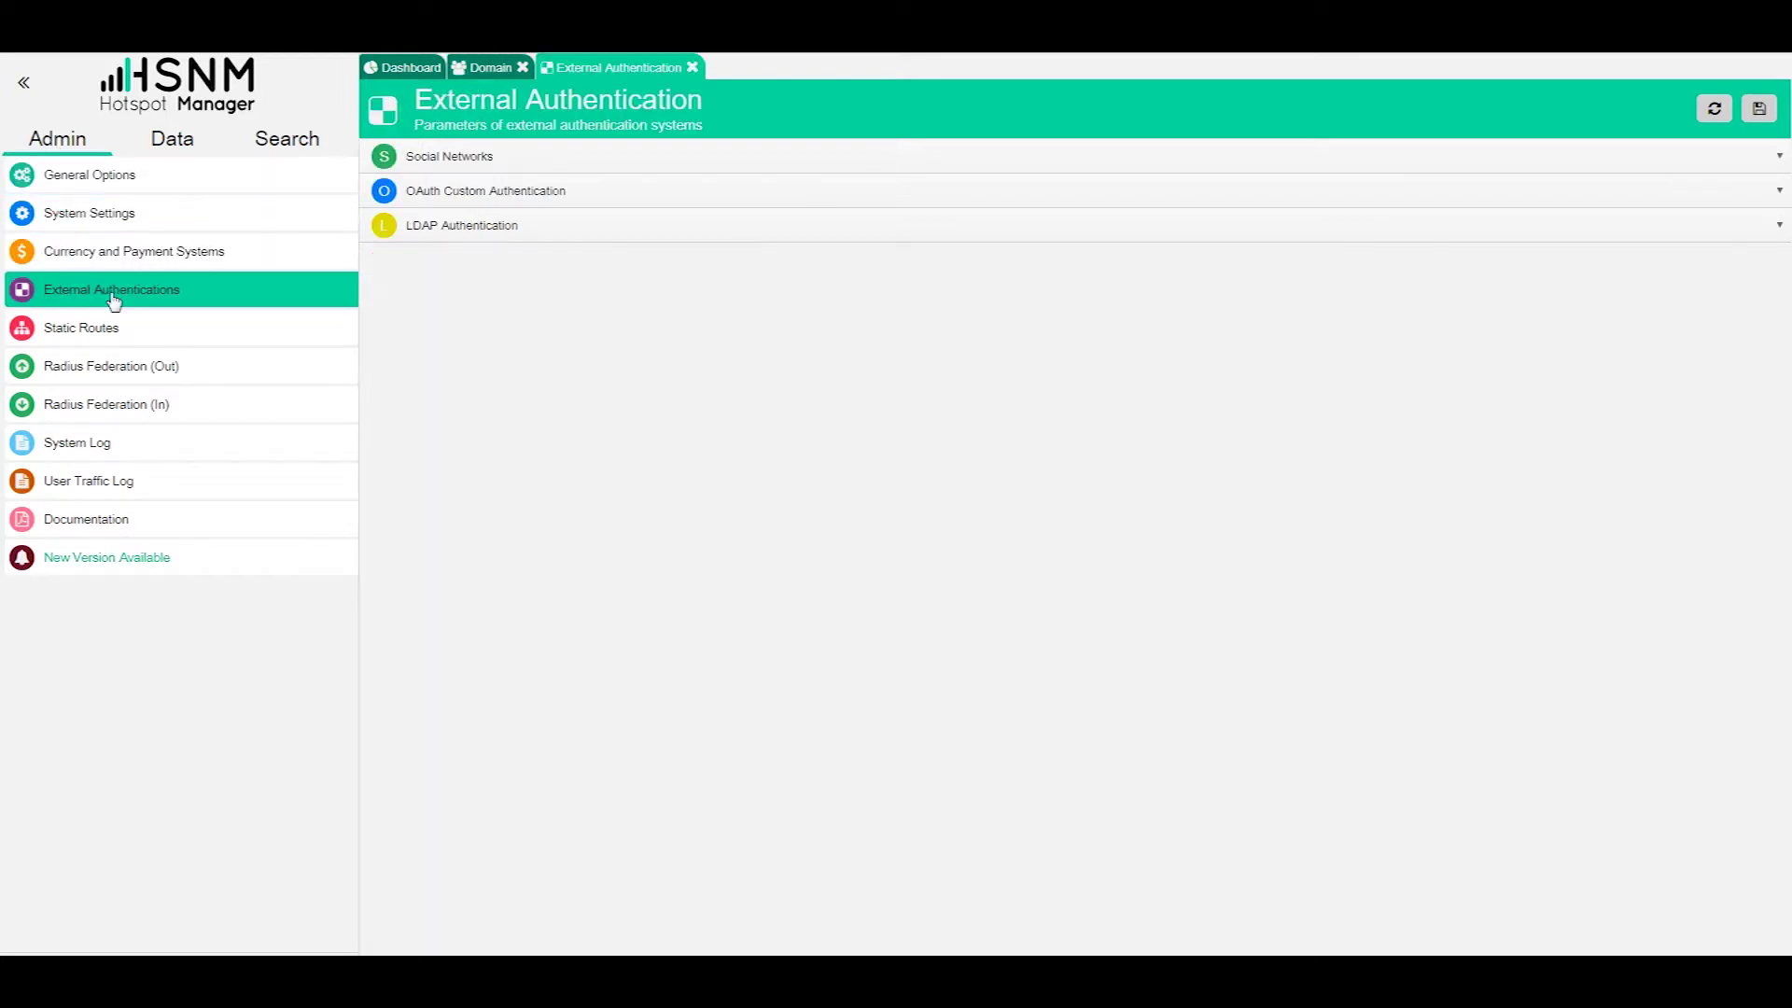
click(535, 192)
click(528, 164)
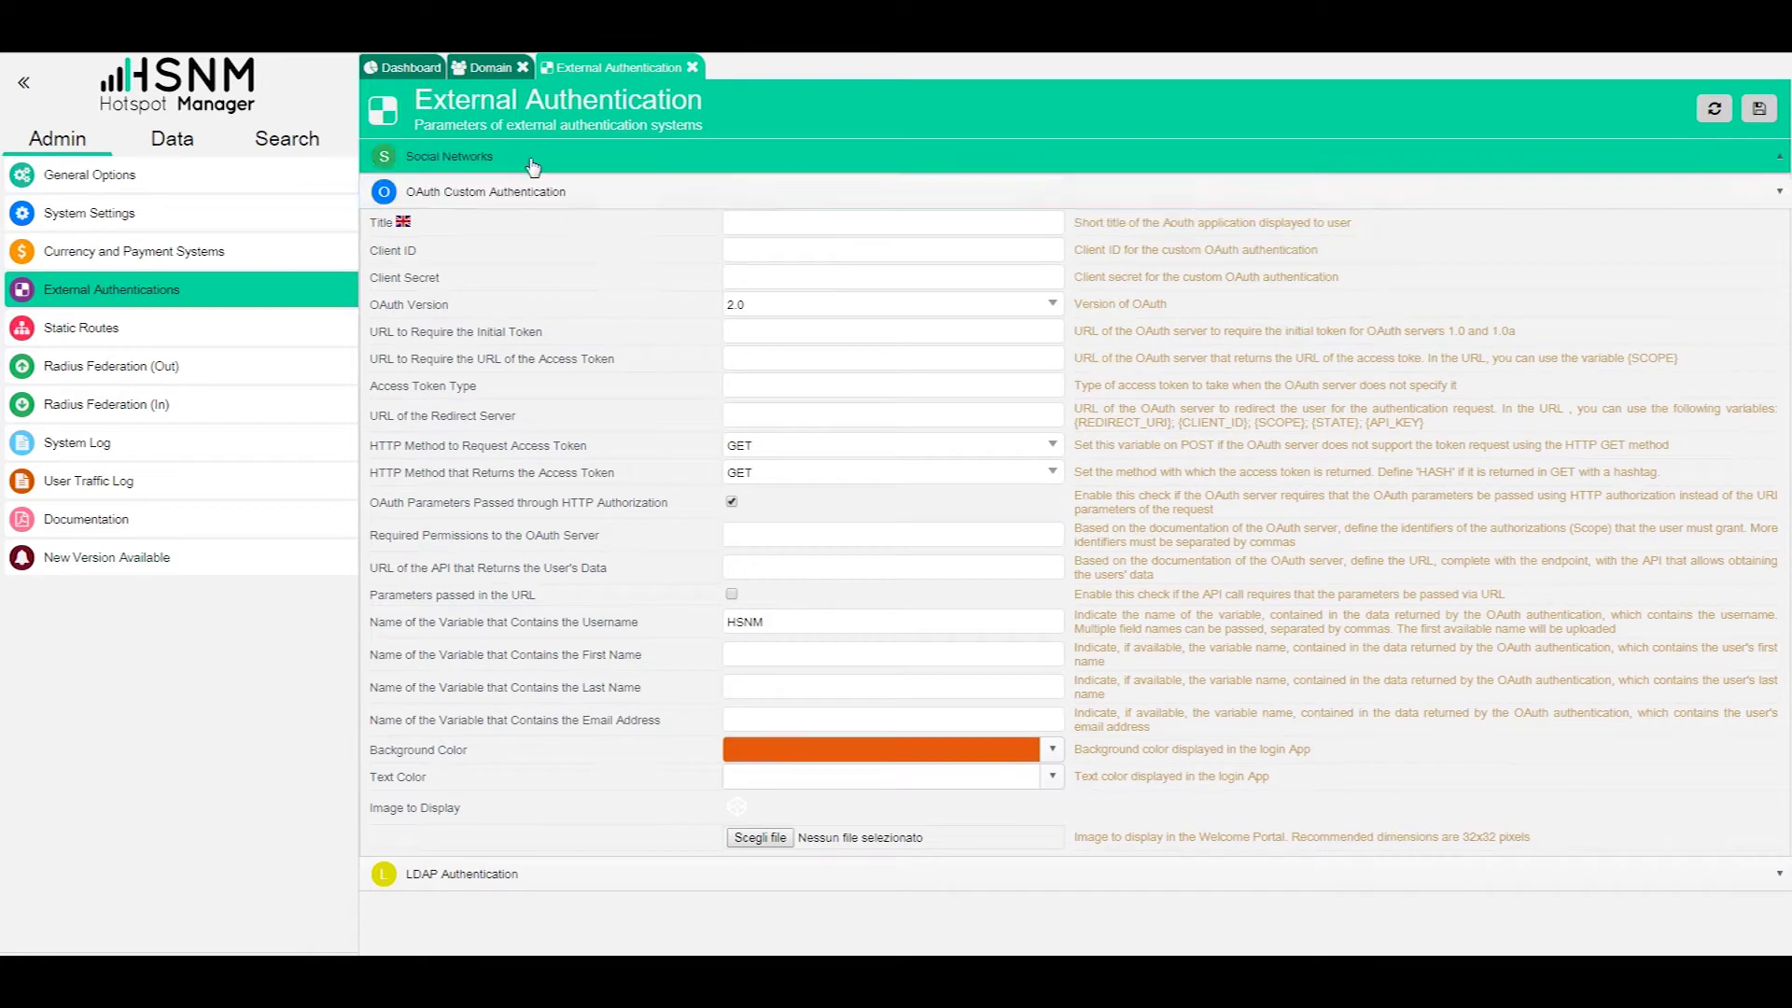
drag(372, 480, 480, 482)
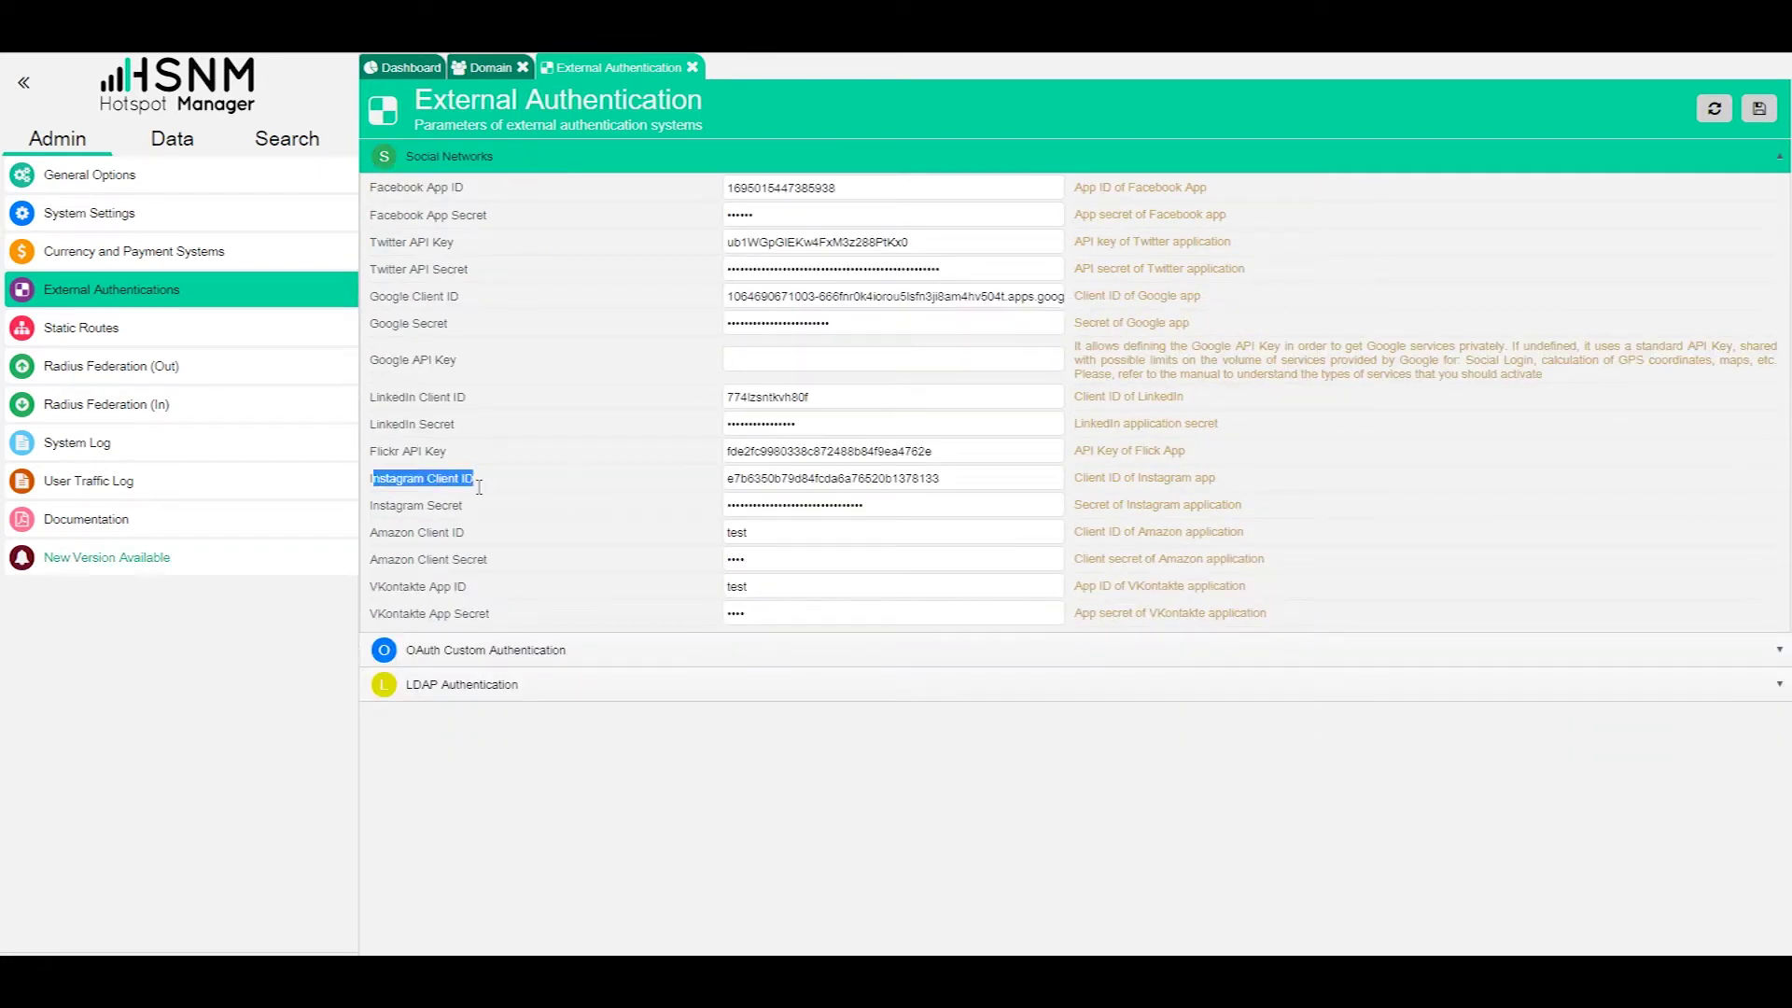
double_click(728, 481)
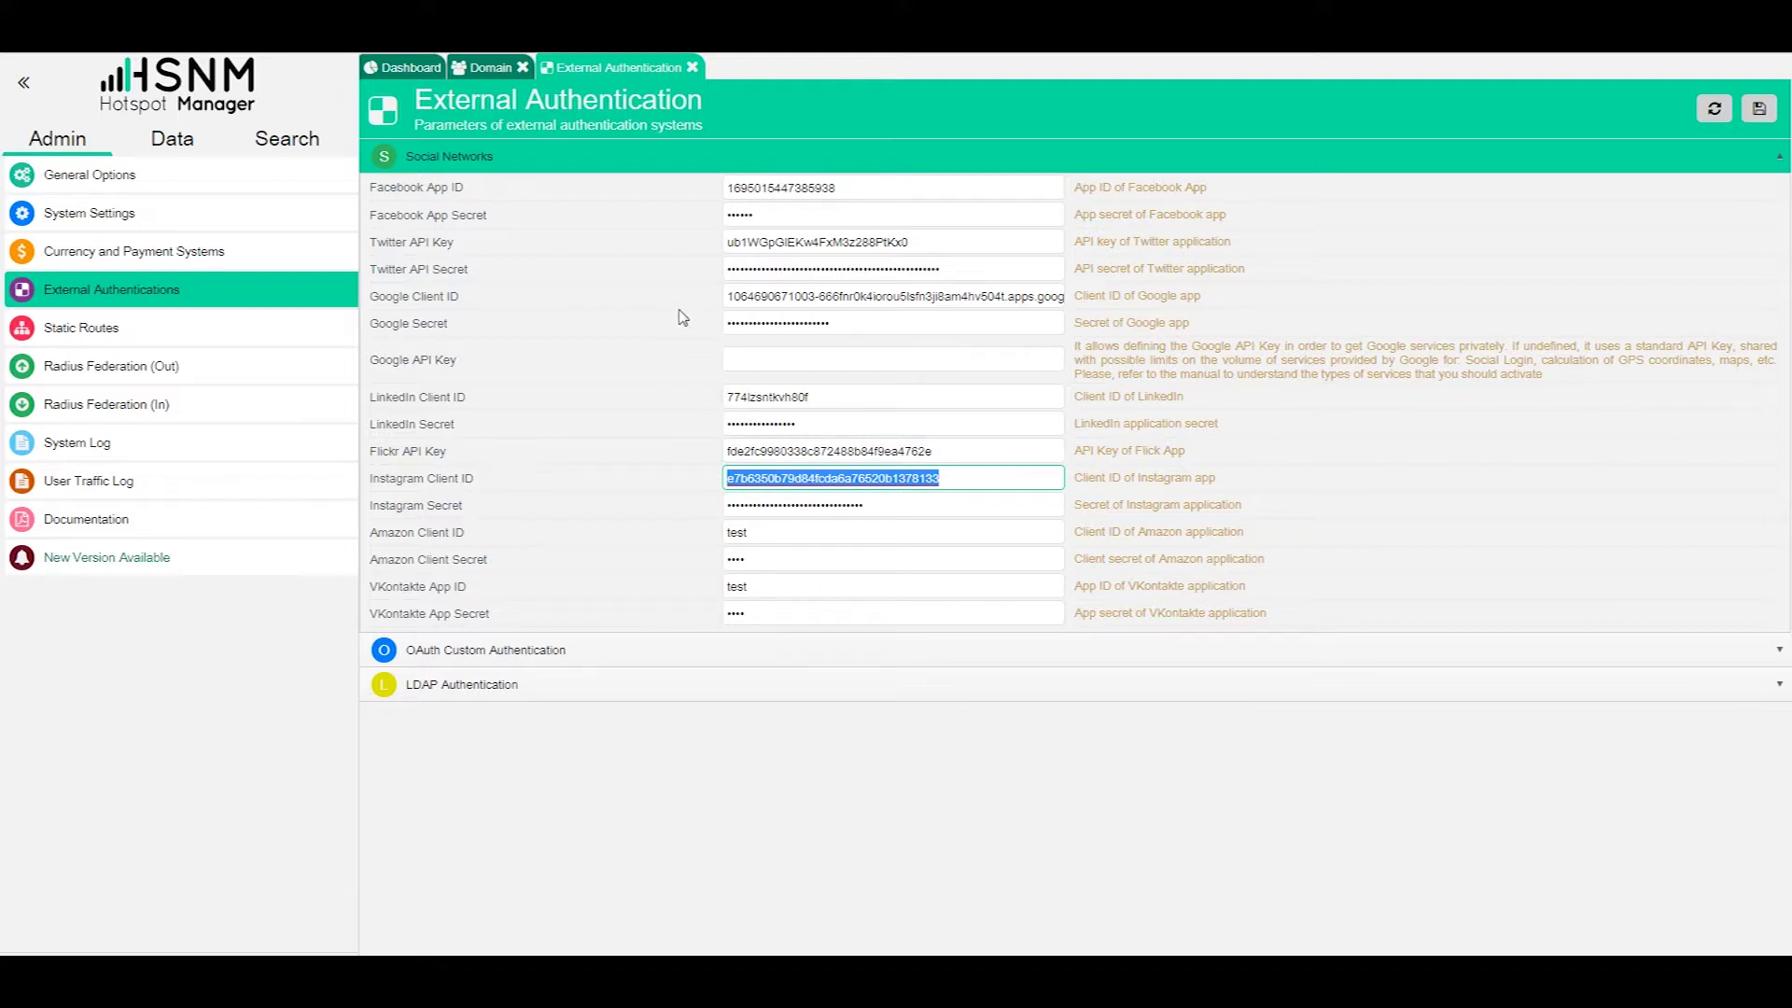
click(170, 141)
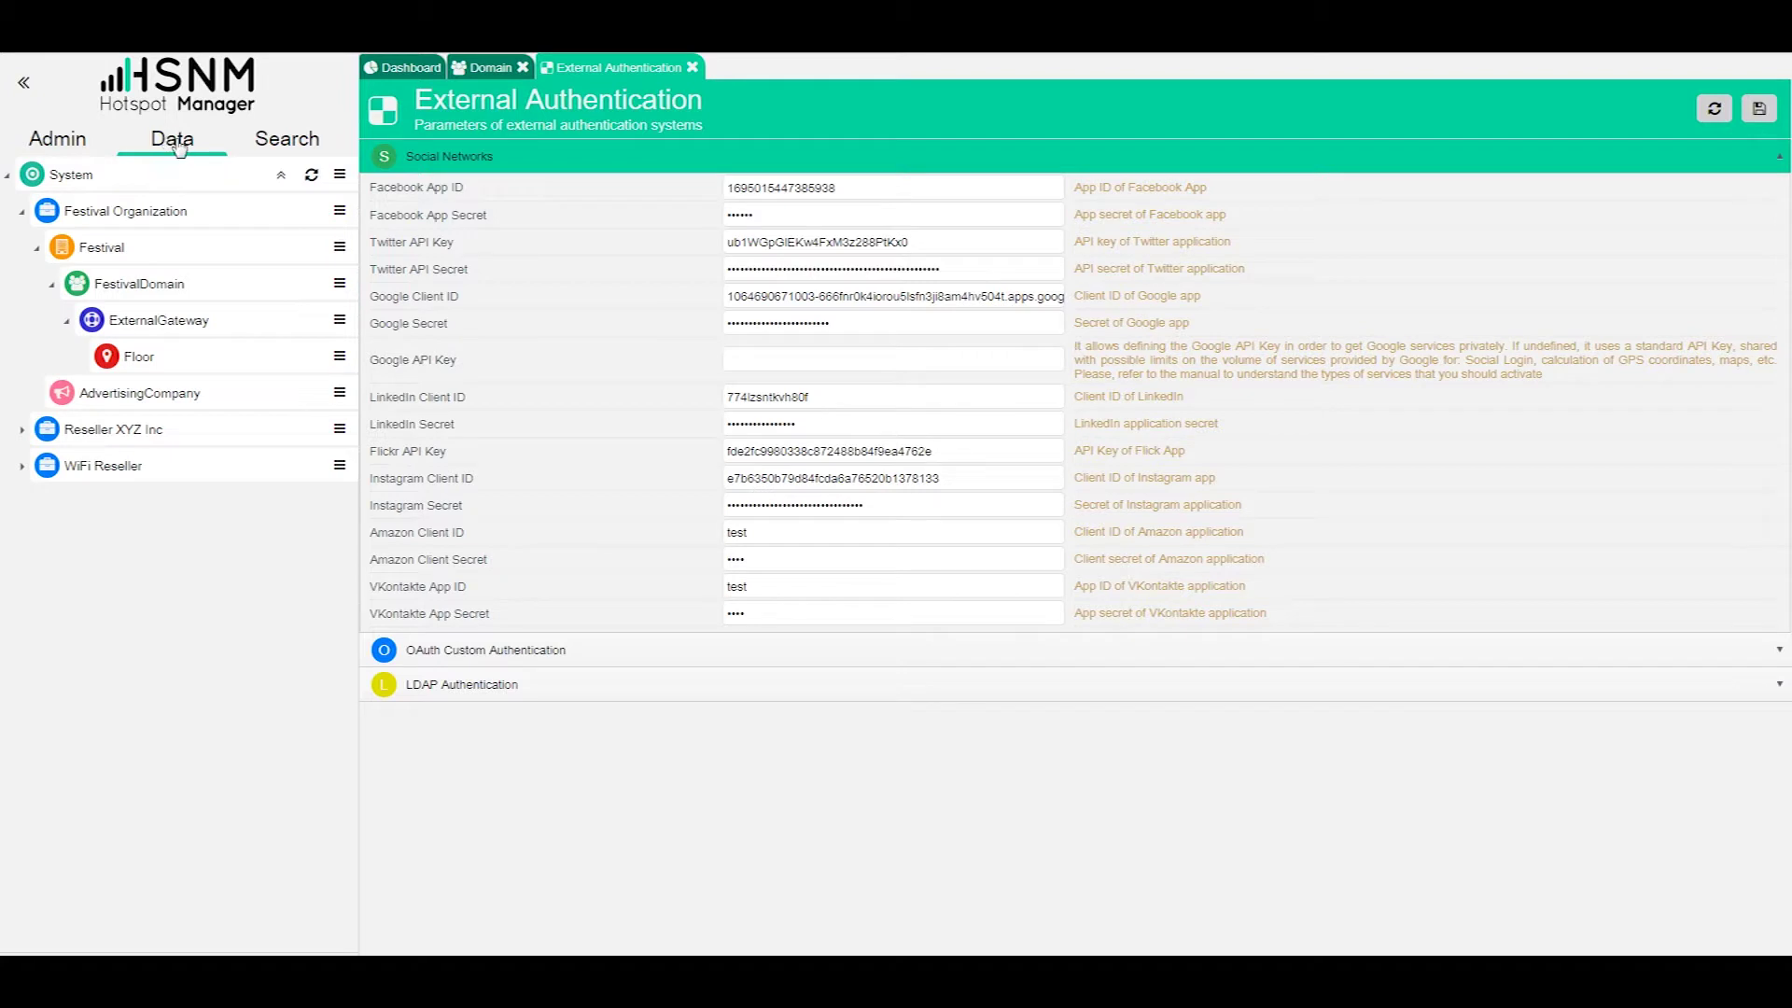
- Return to the FestivalDomain Domain tab and collapse the external login options
click(484, 73)
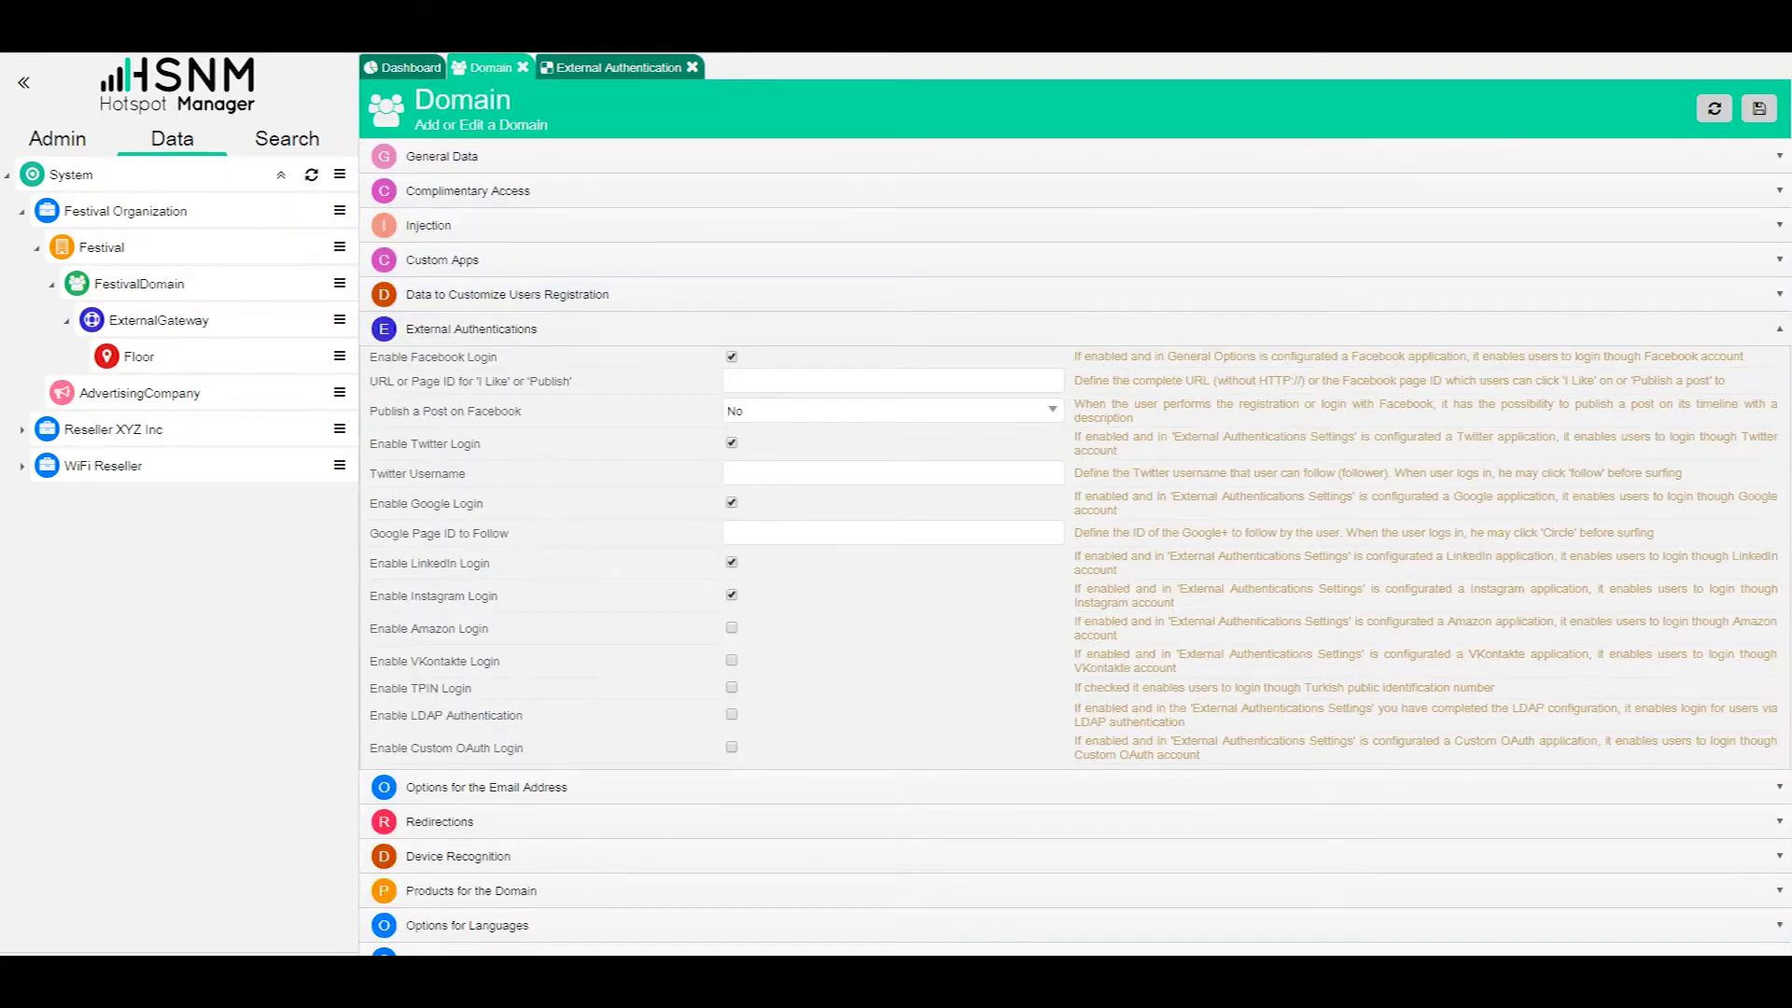
click(613, 73)
click(479, 72)
click(591, 334)
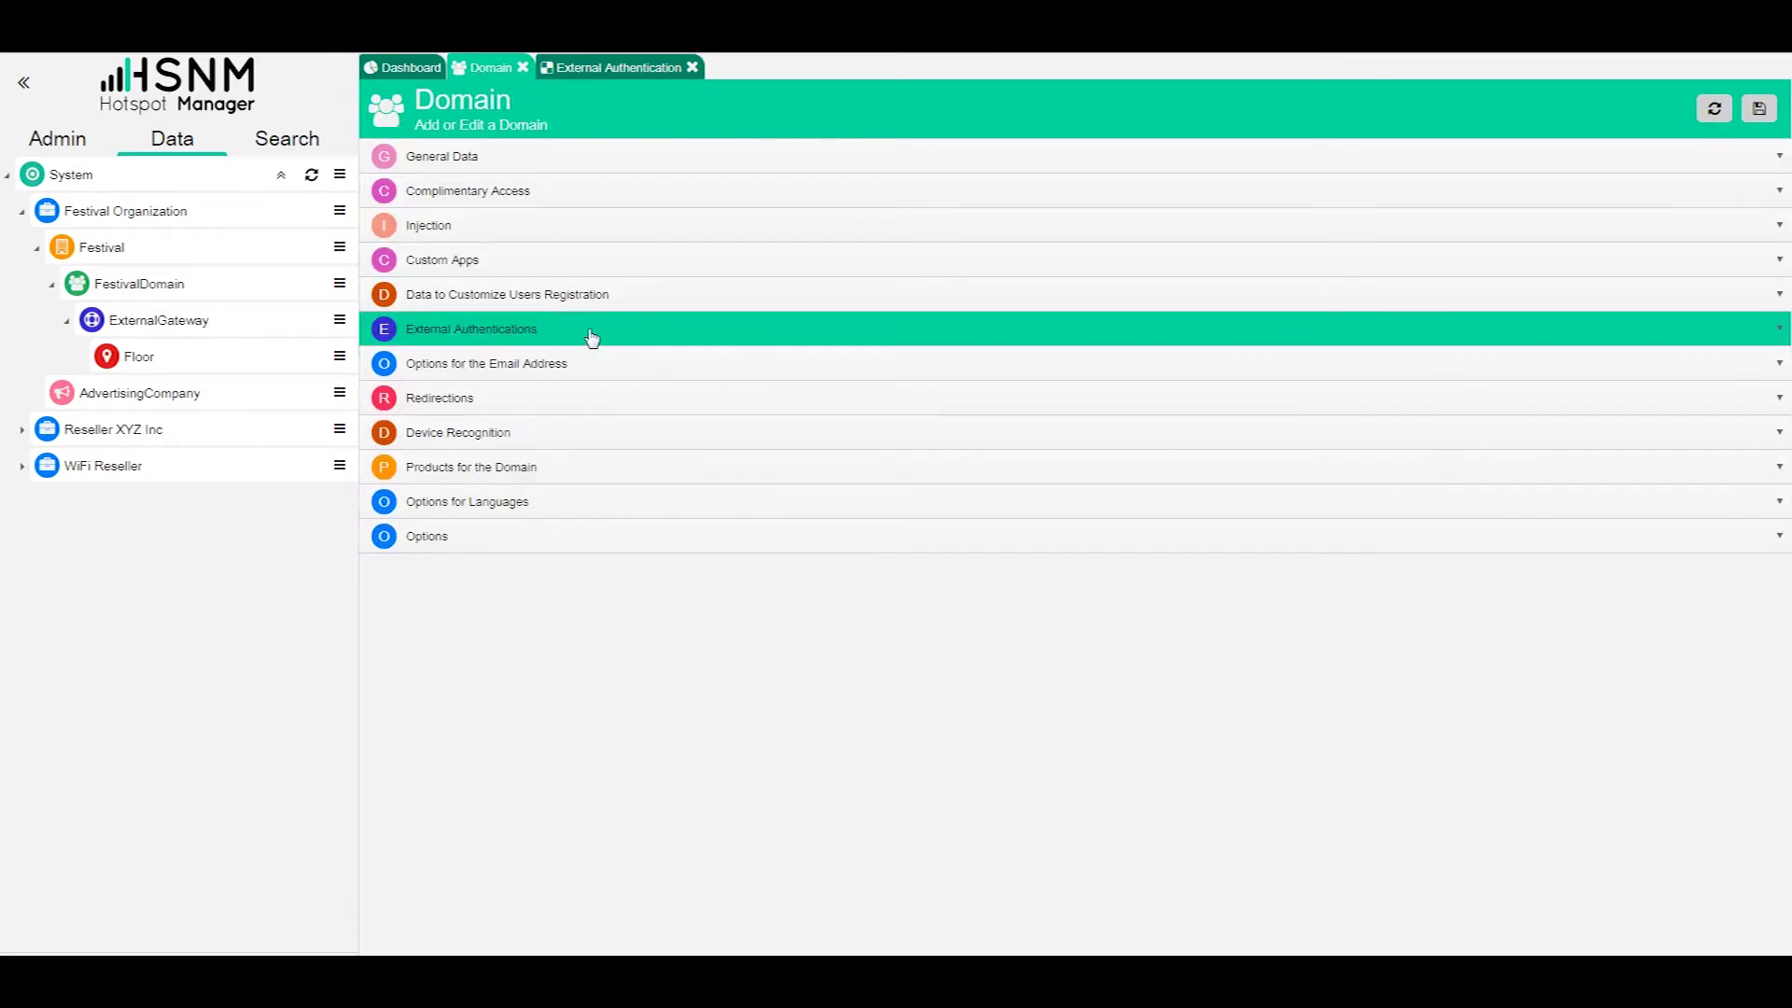
- In the Email Address options, turn on Send Email Notification and Verify Email
click(580, 367)
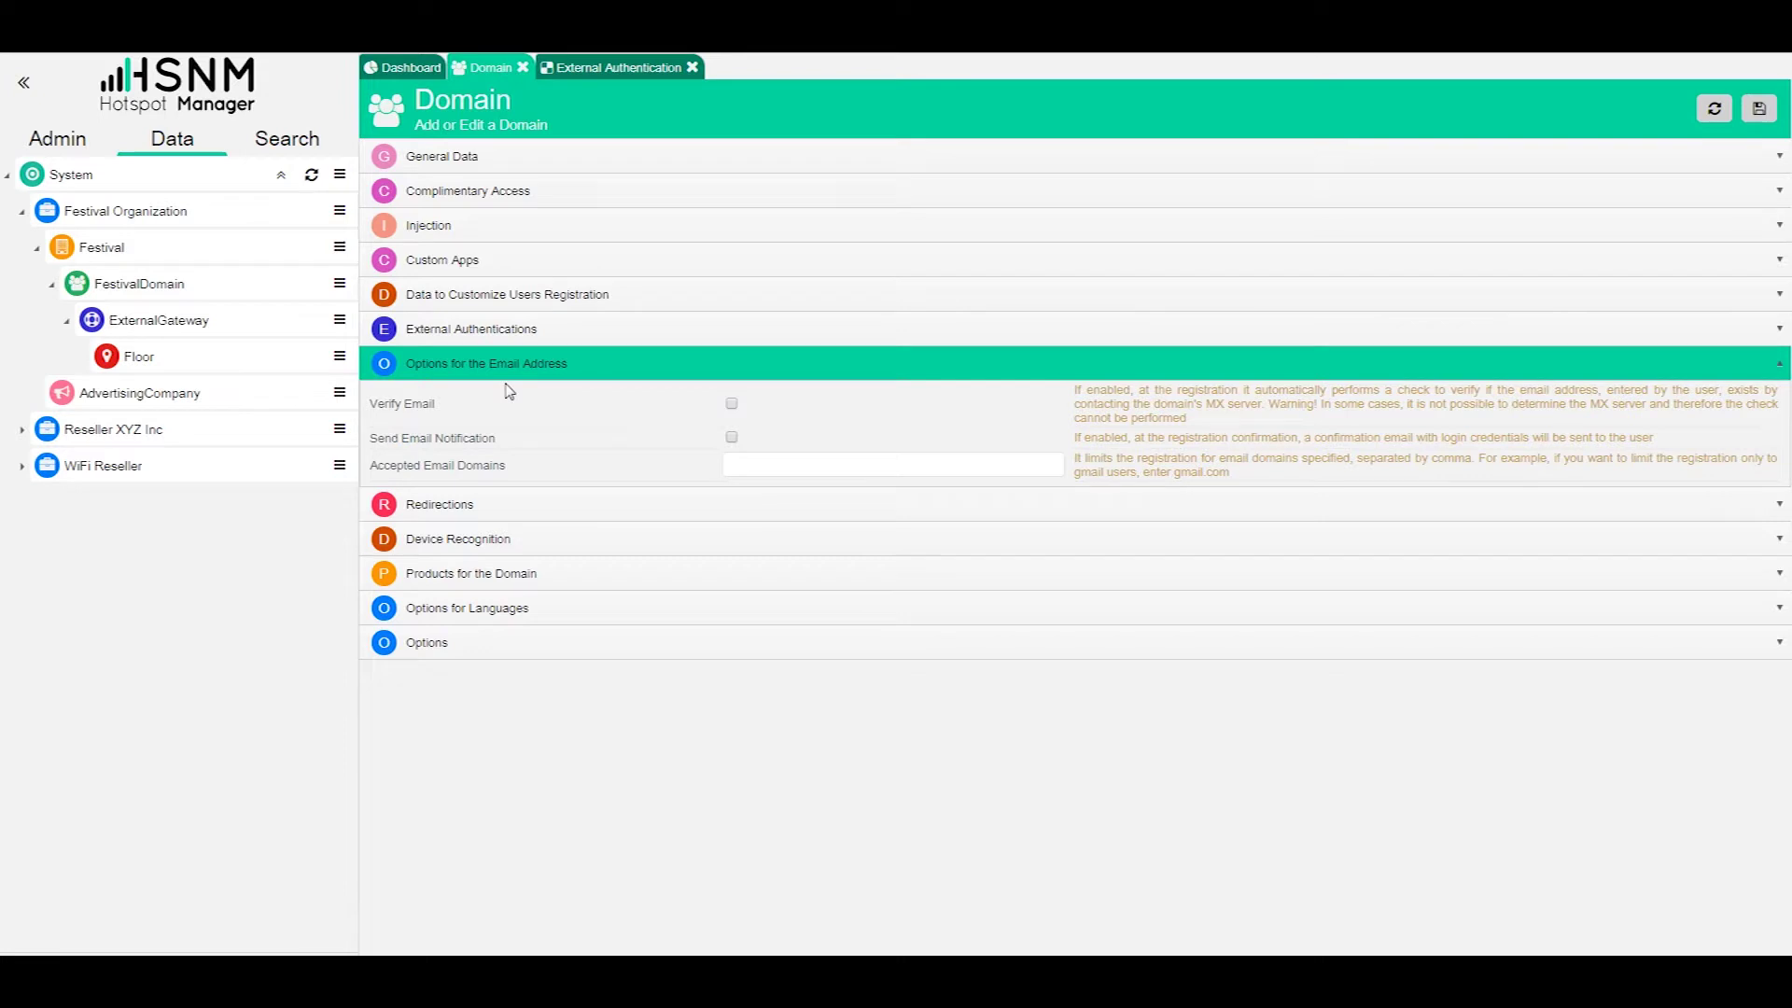
click(732, 437)
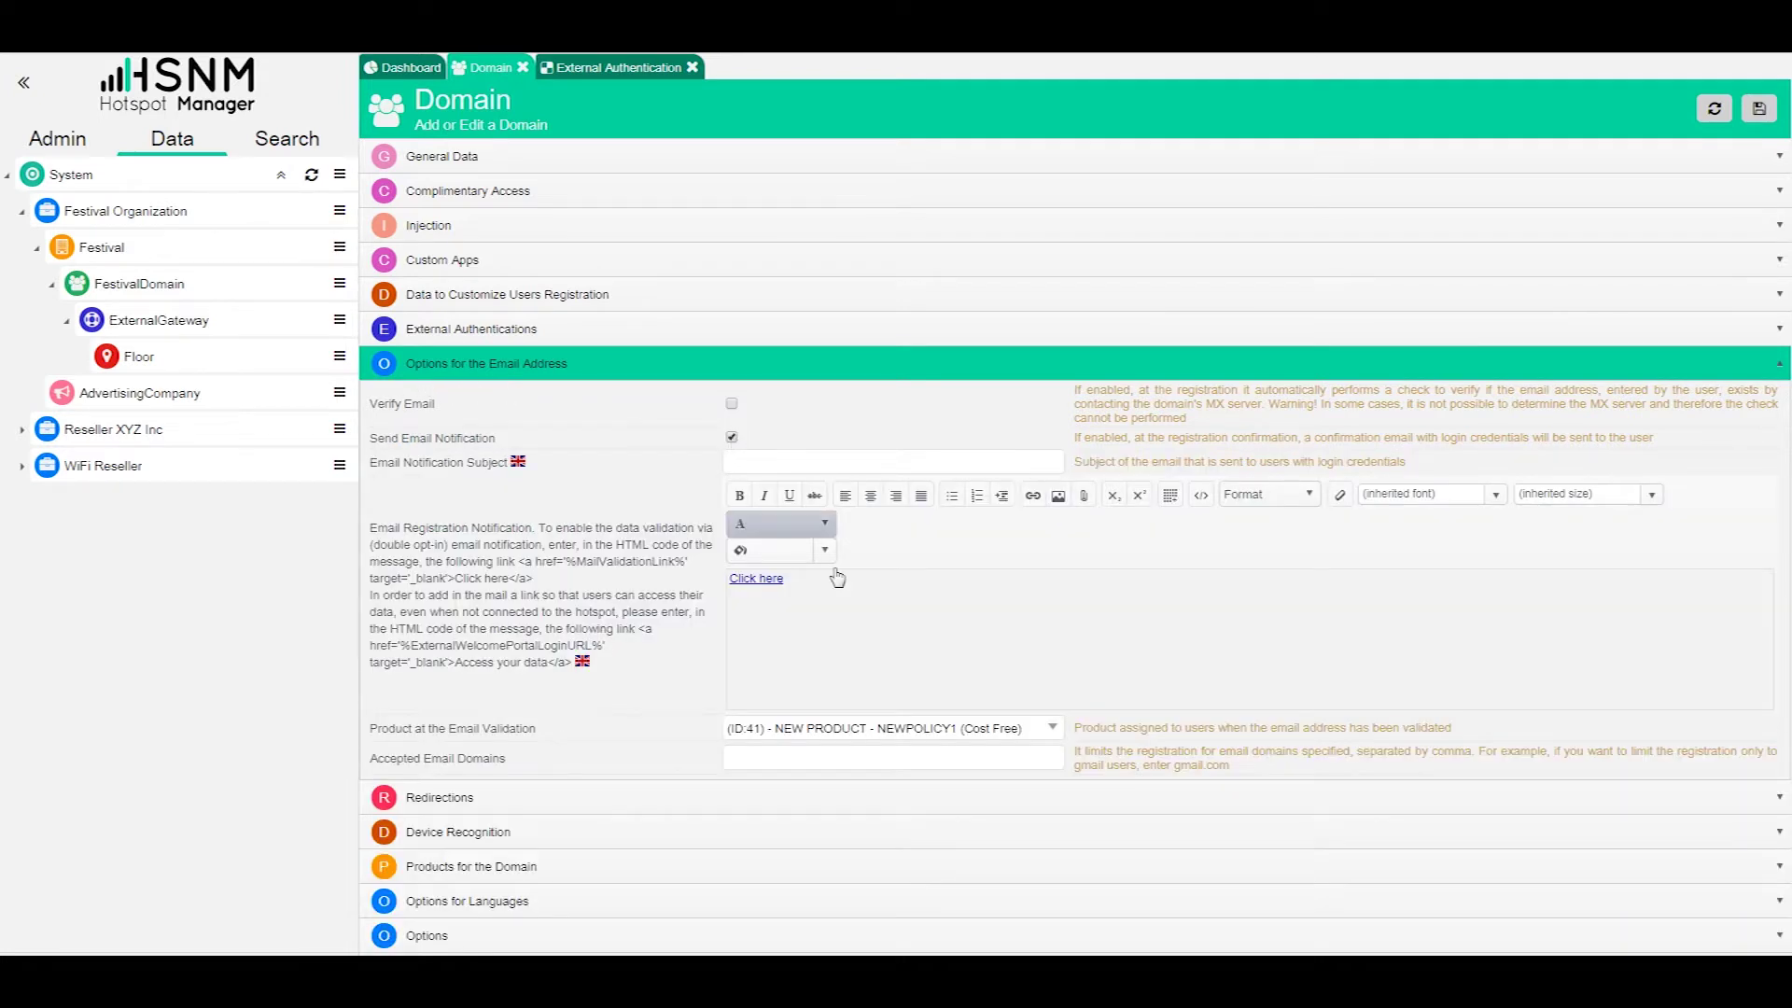
click(732, 404)
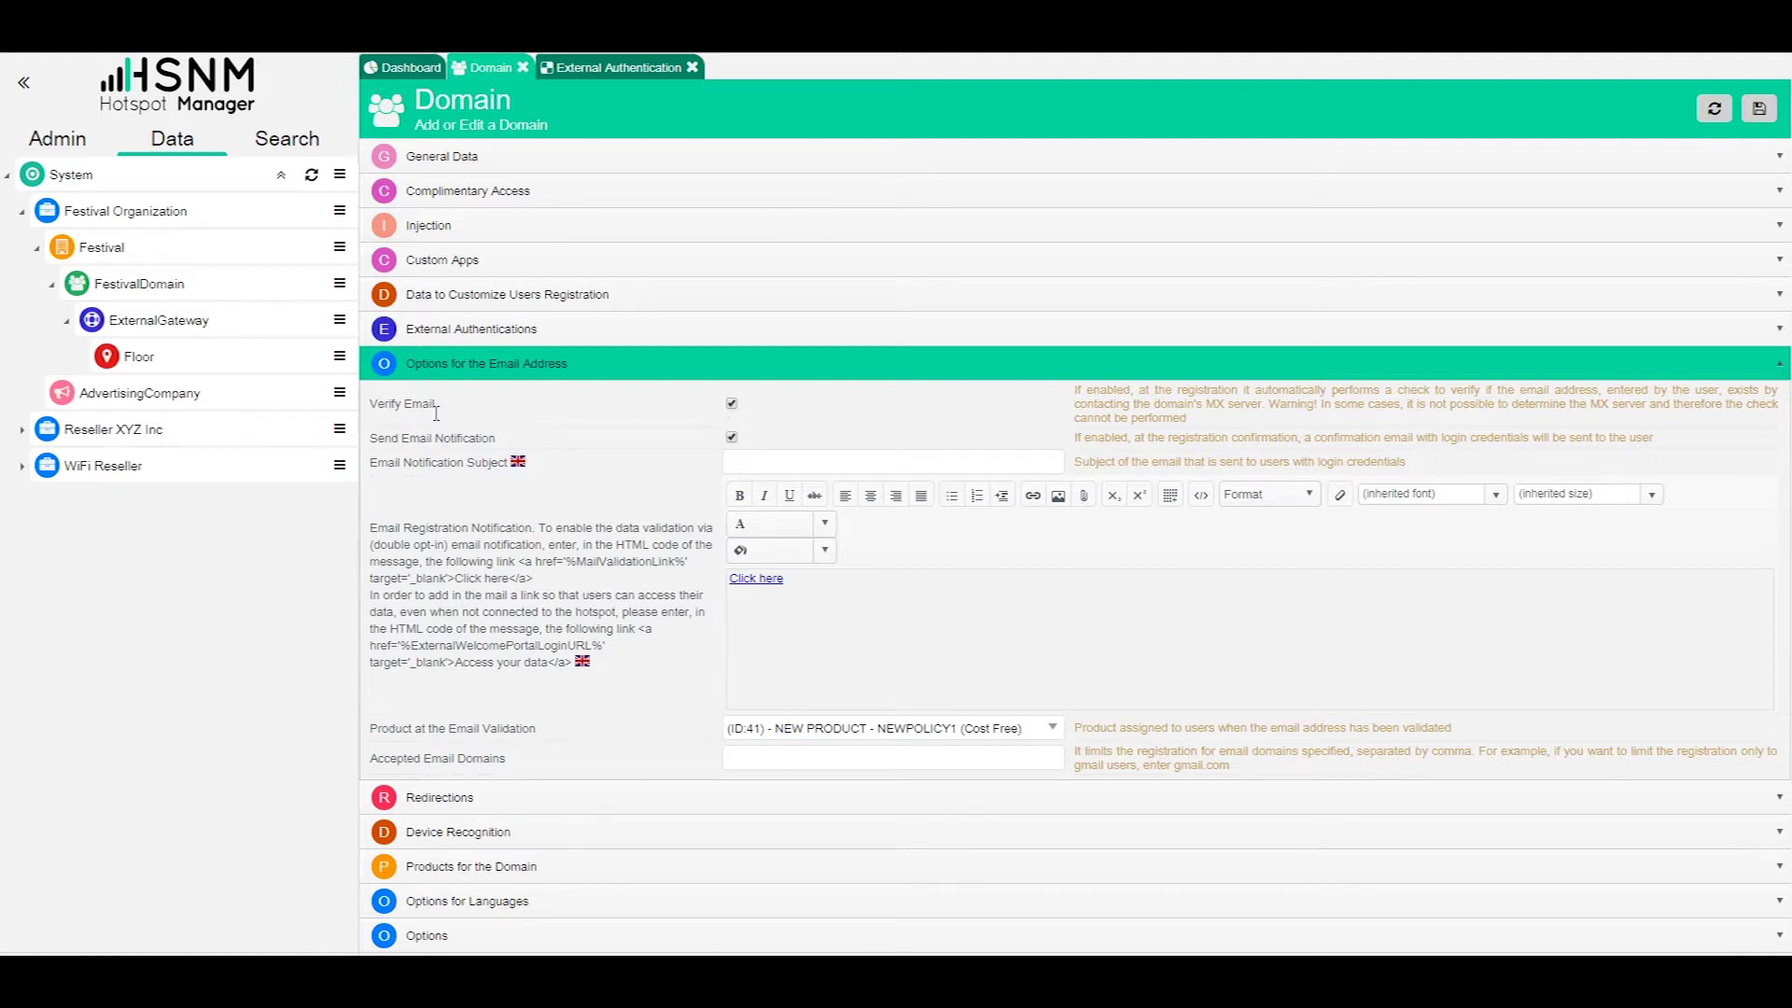
drag(439, 404, 379, 411)
click(404, 409)
click(805, 765)
click(1058, 672)
click(530, 365)
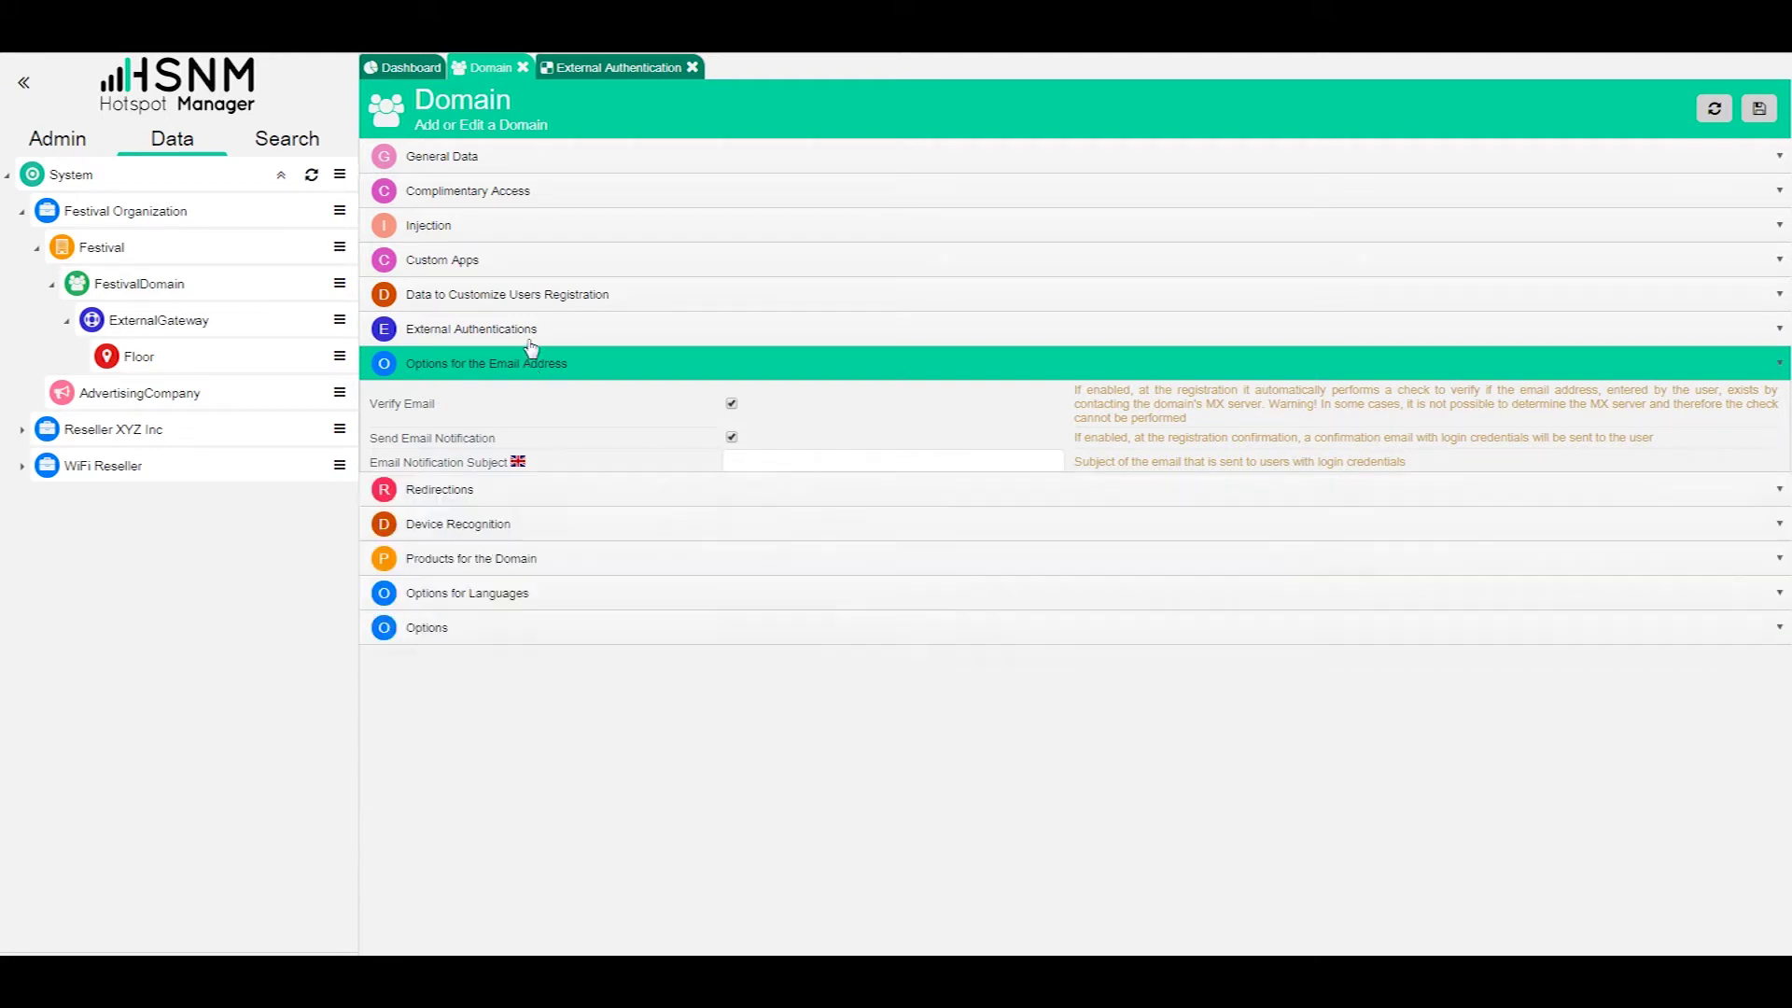
- Show FestivalDomain's languages (English default, Spanish, French, Italian) and check them in the Welcome Portal side menu
click(495, 502)
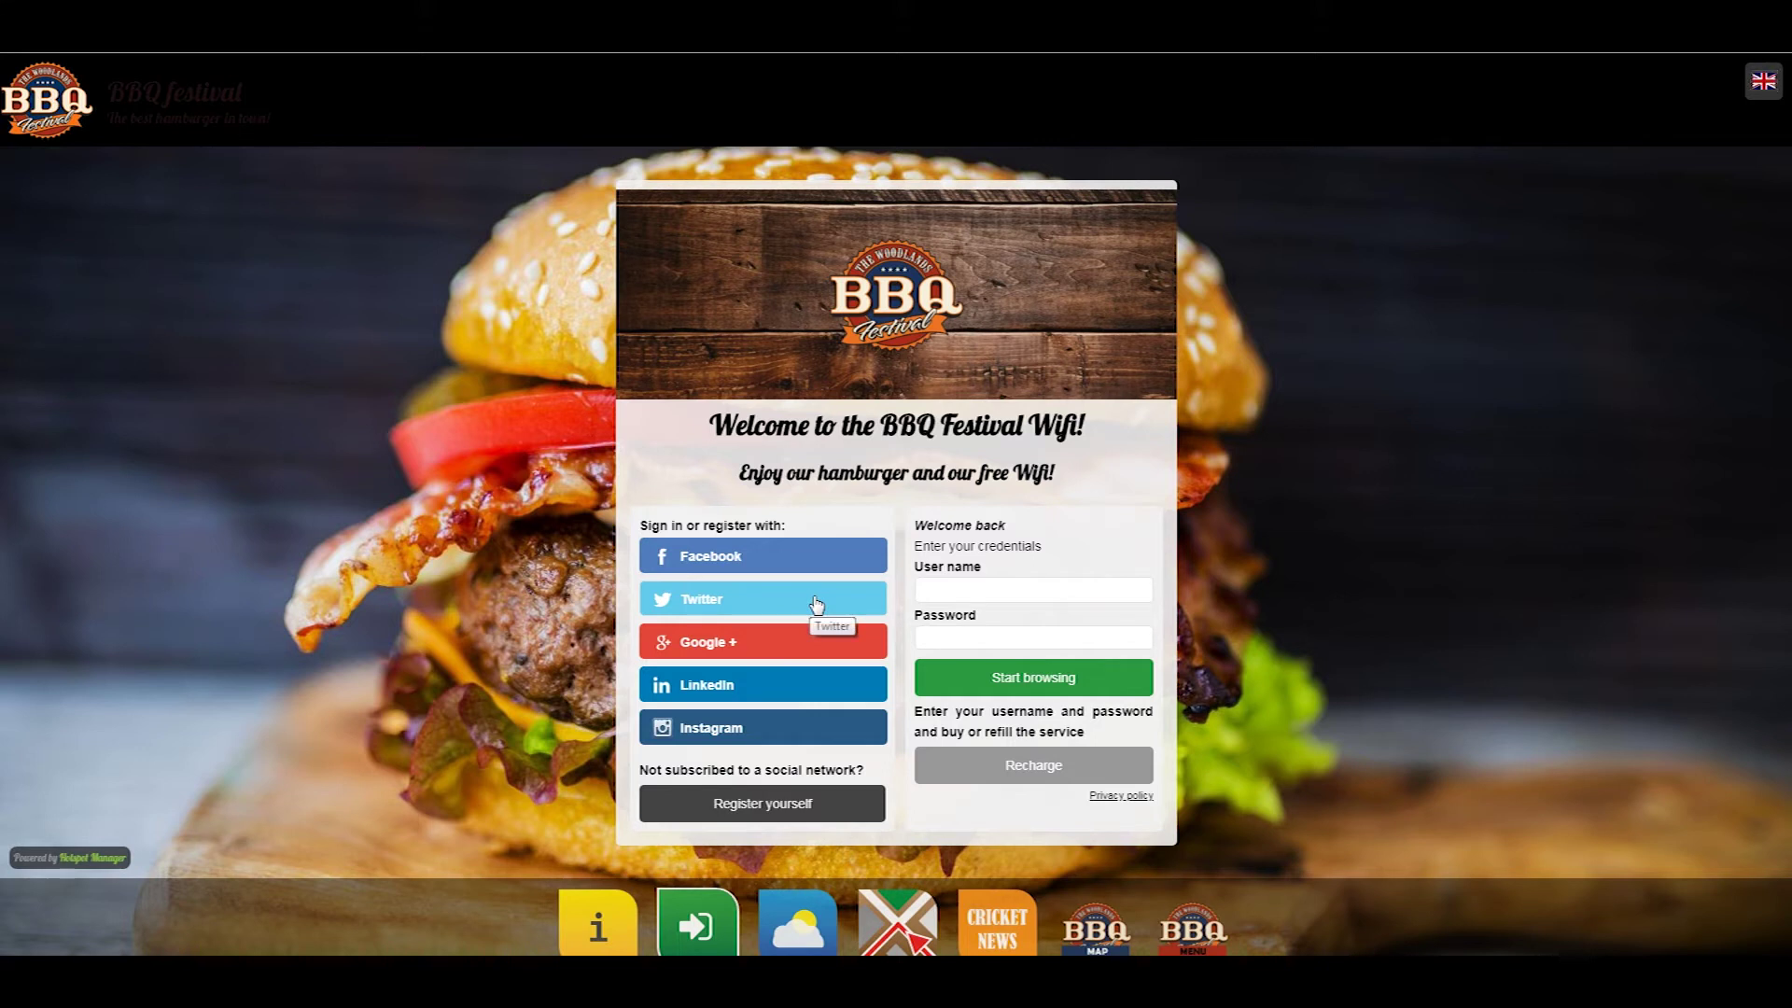
click(1763, 82)
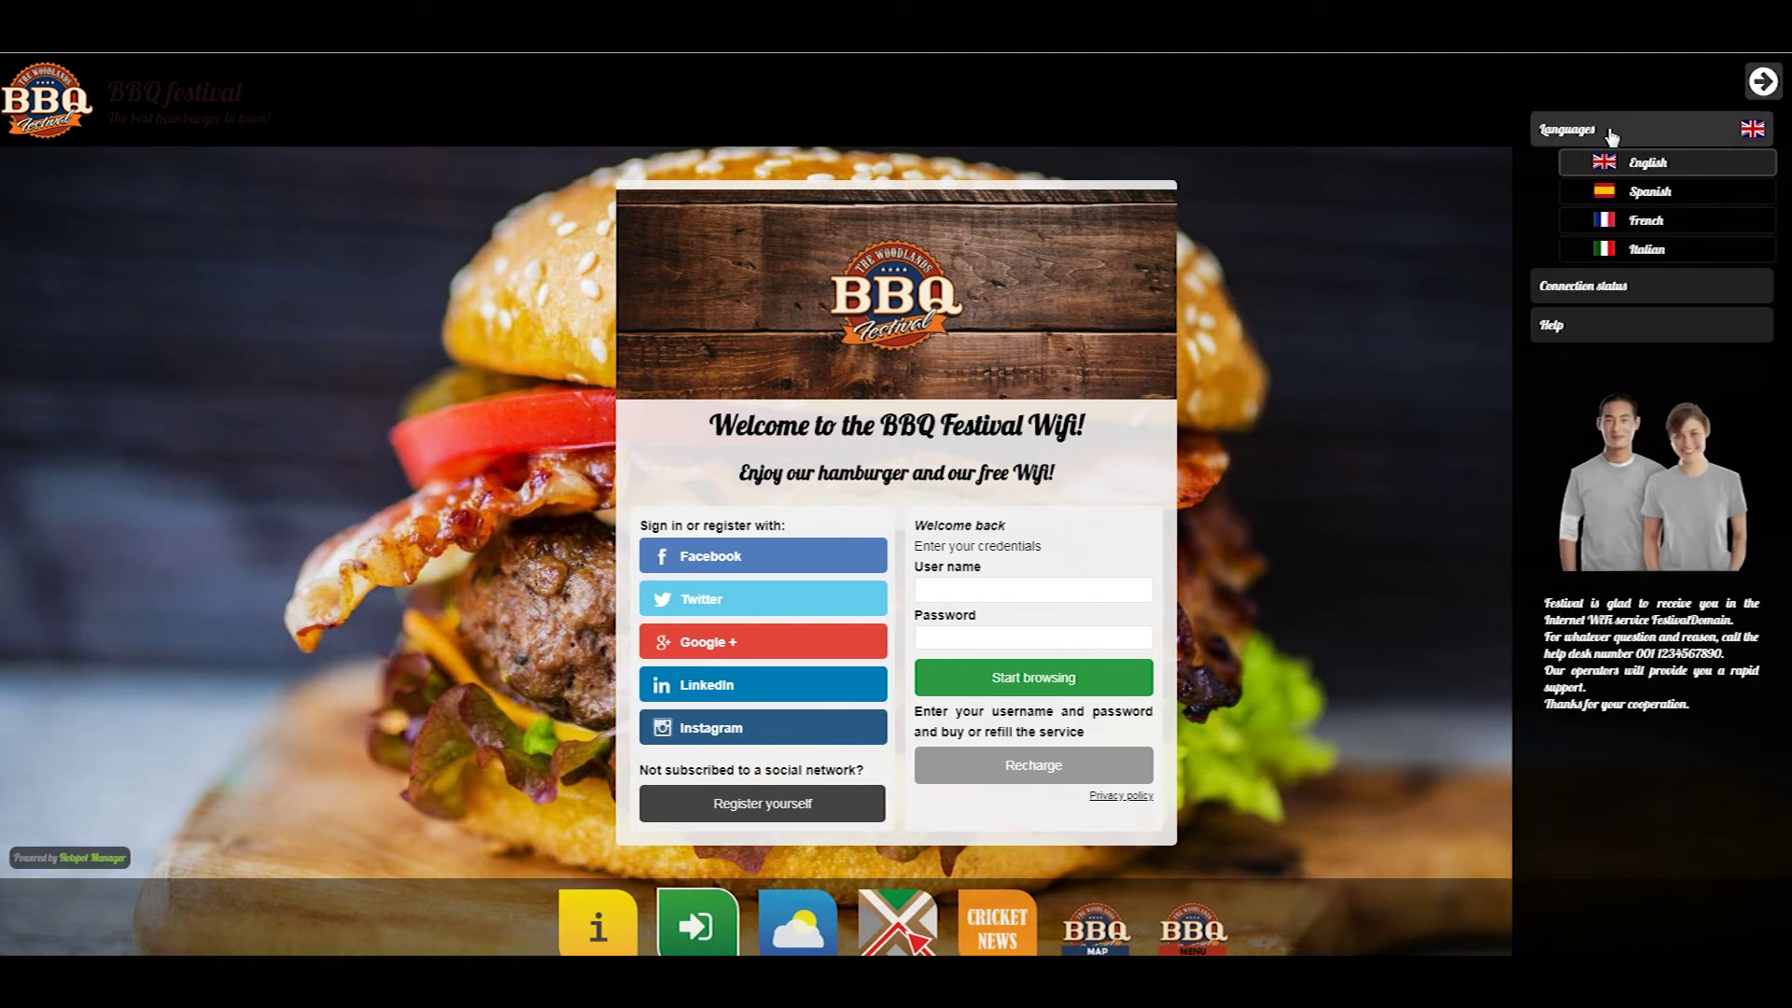
click(1577, 295)
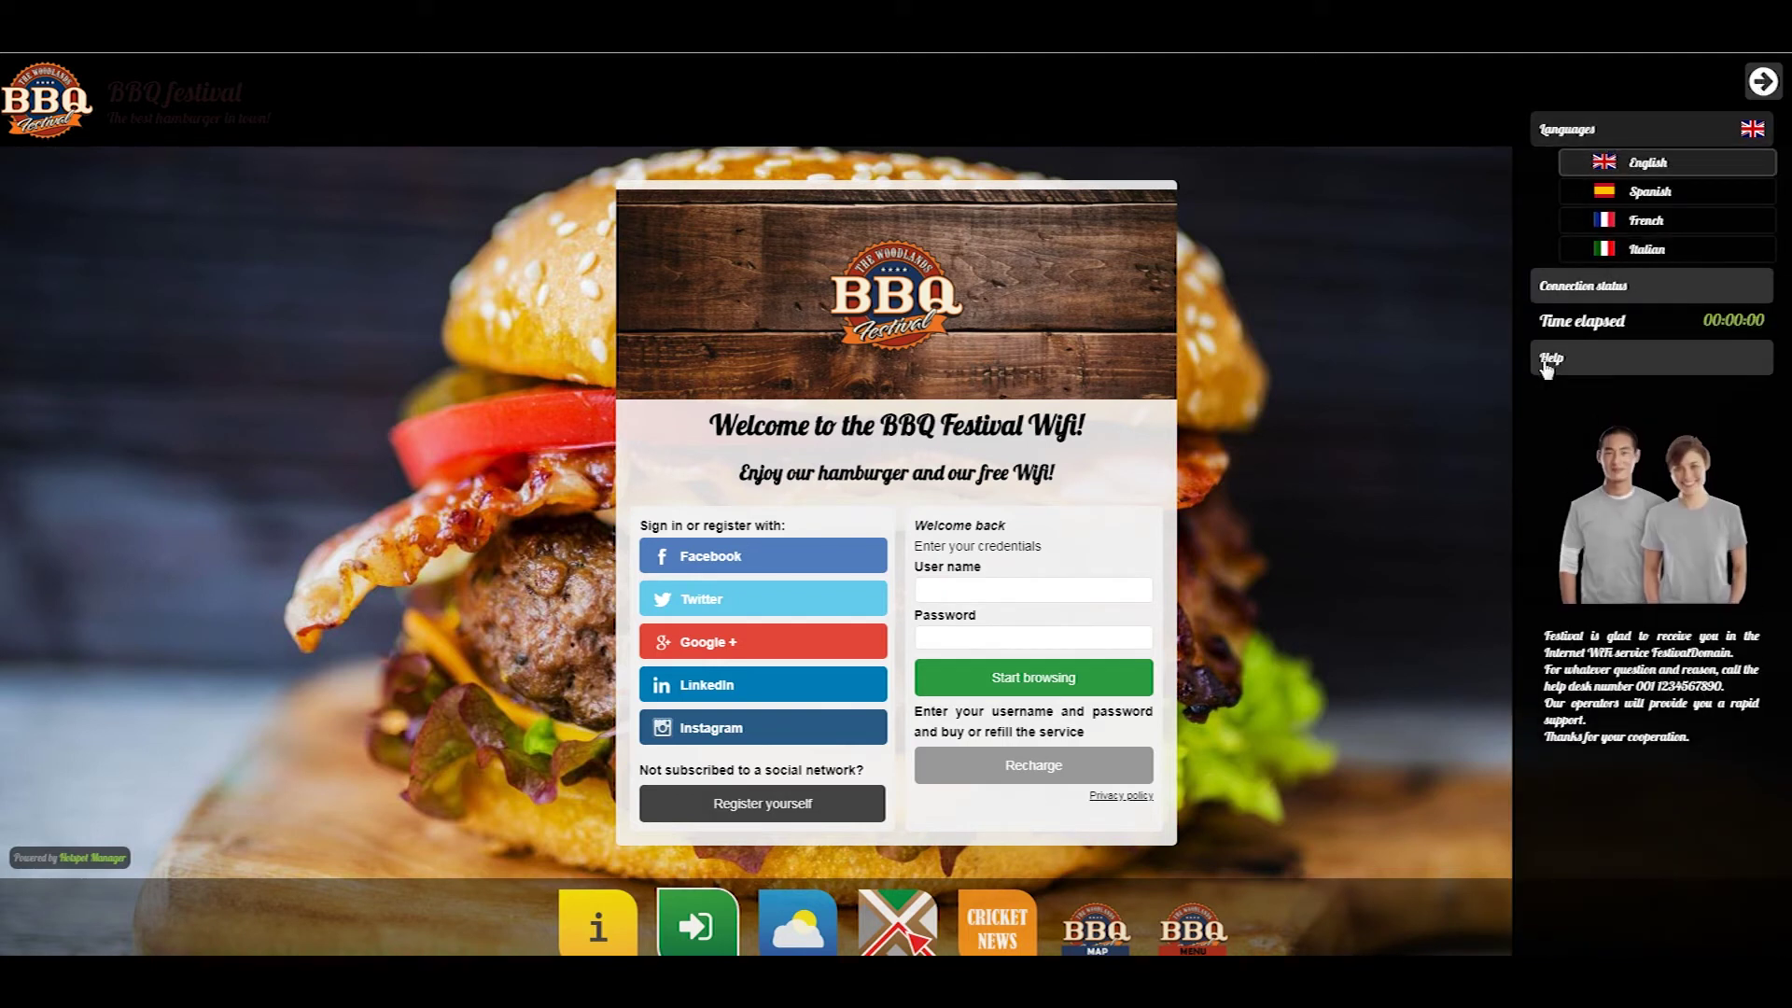
click(1546, 362)
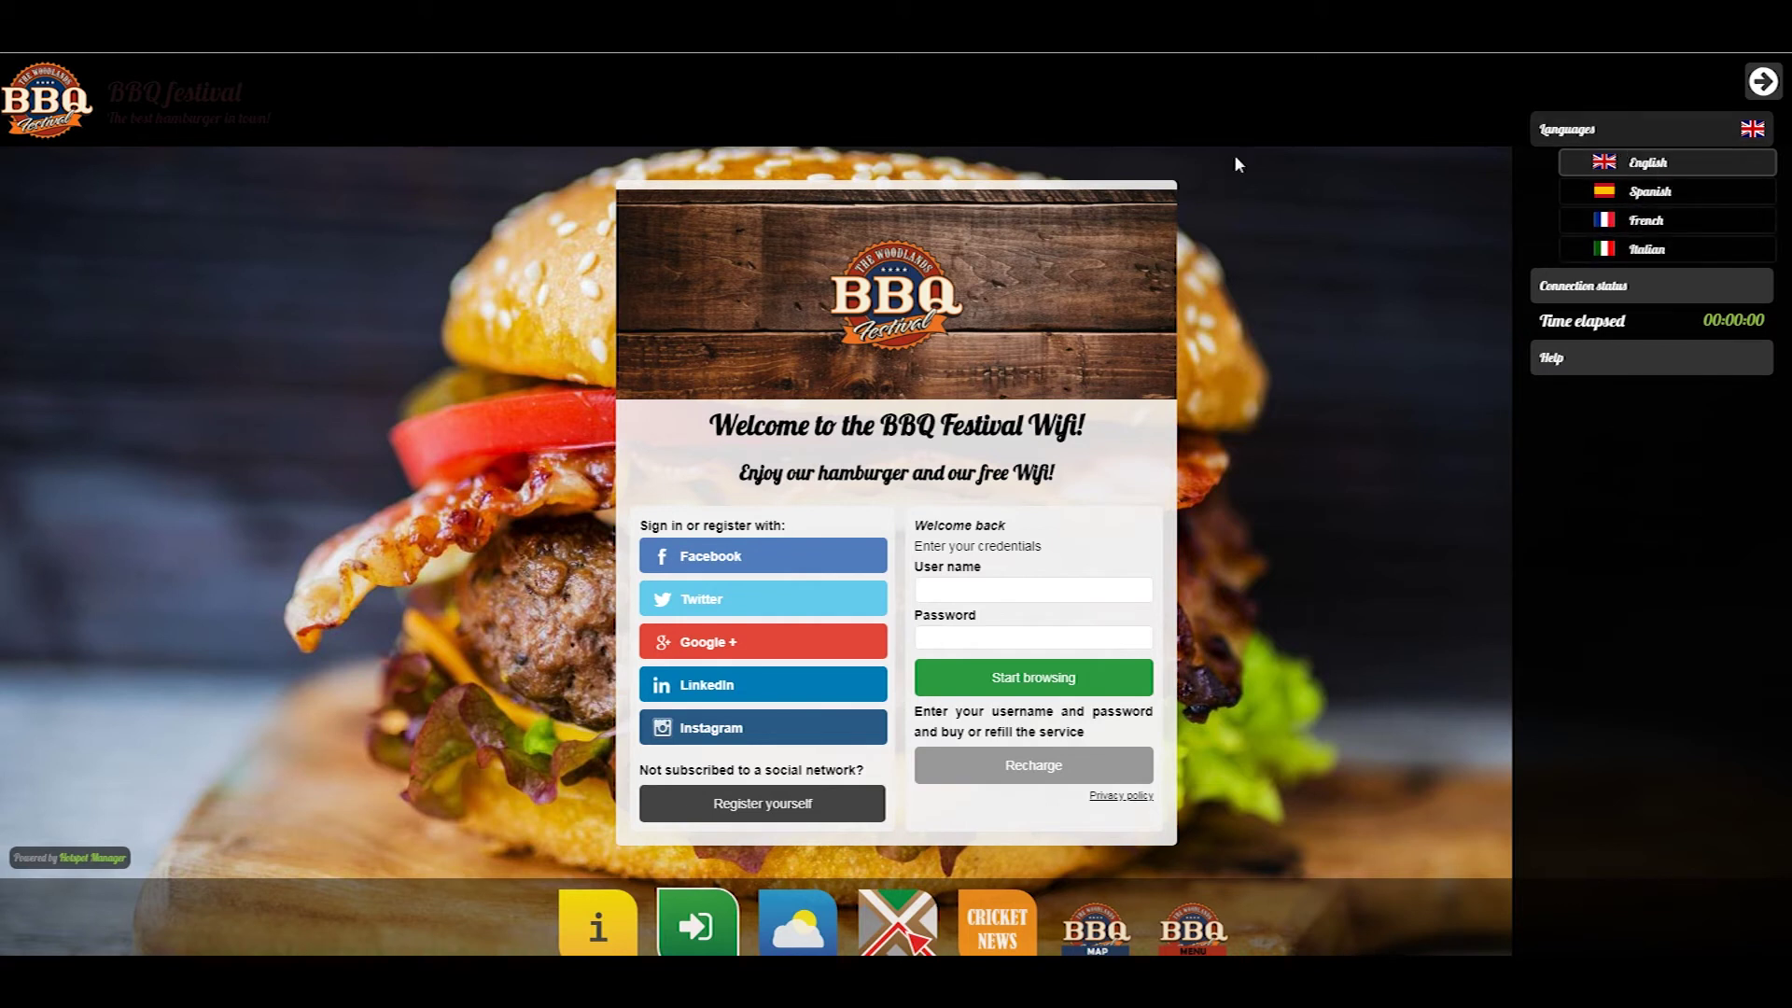
click(1763, 81)
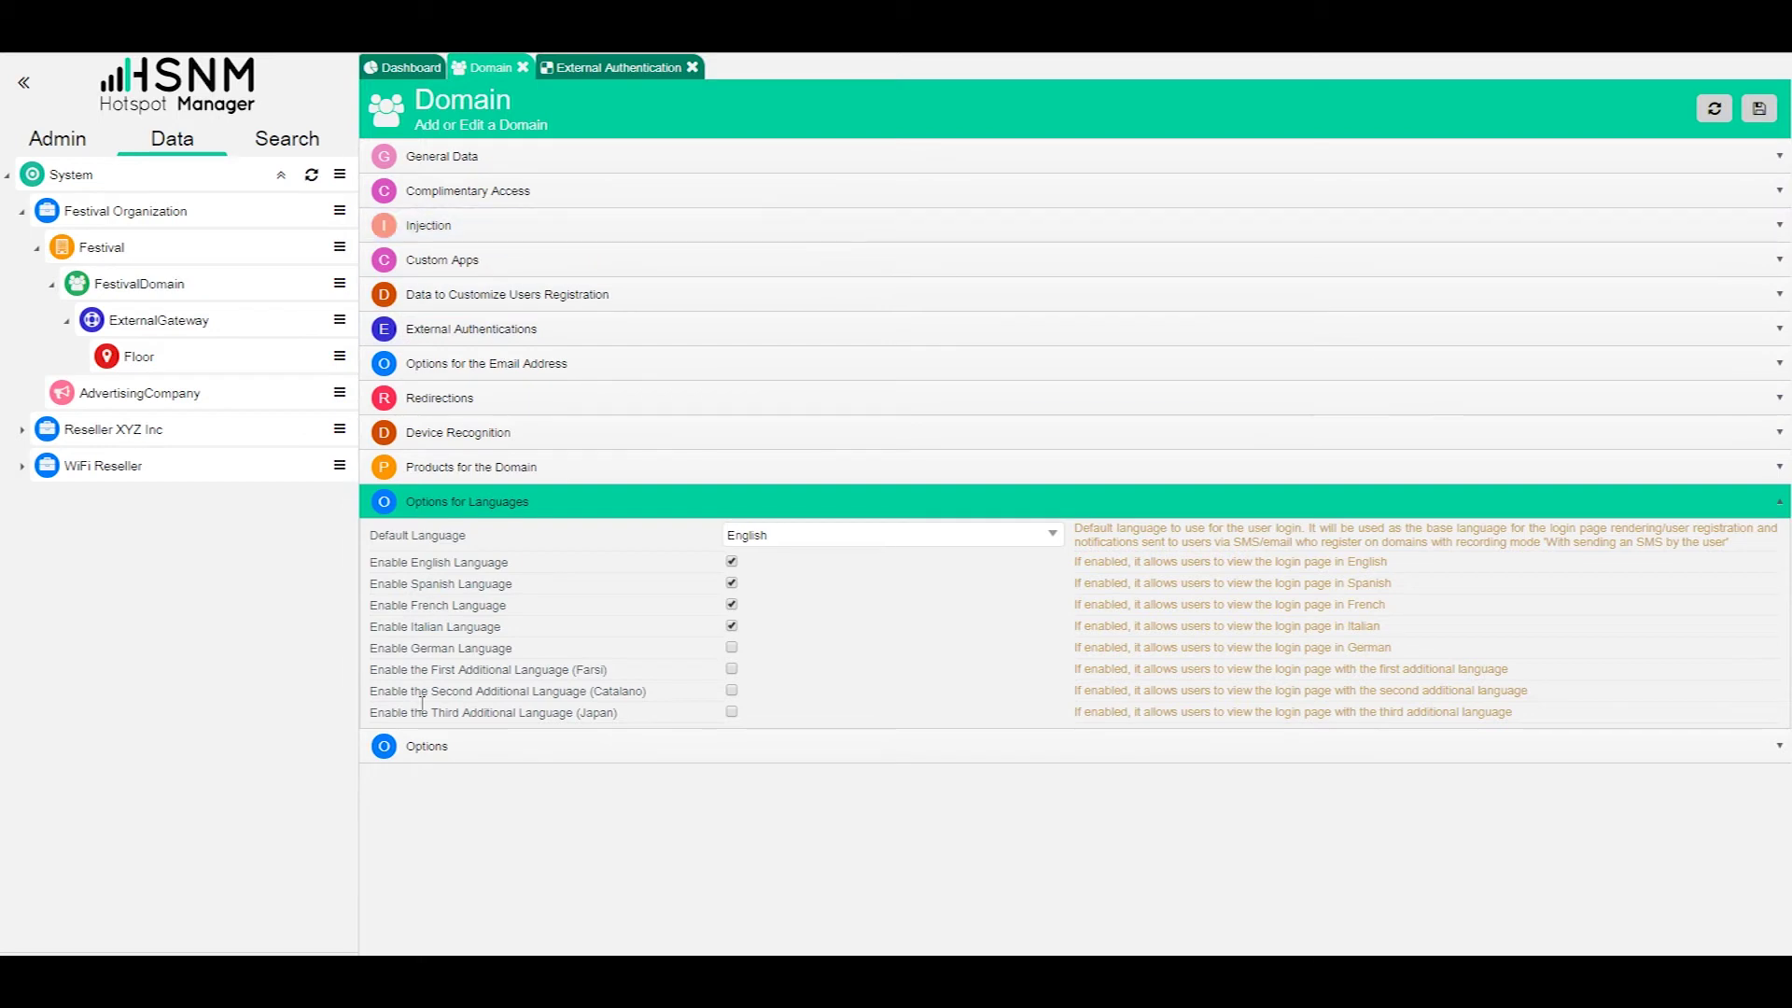
- Review FestivalDomain's general data, authentication mode and registration form field settings
click(421, 747)
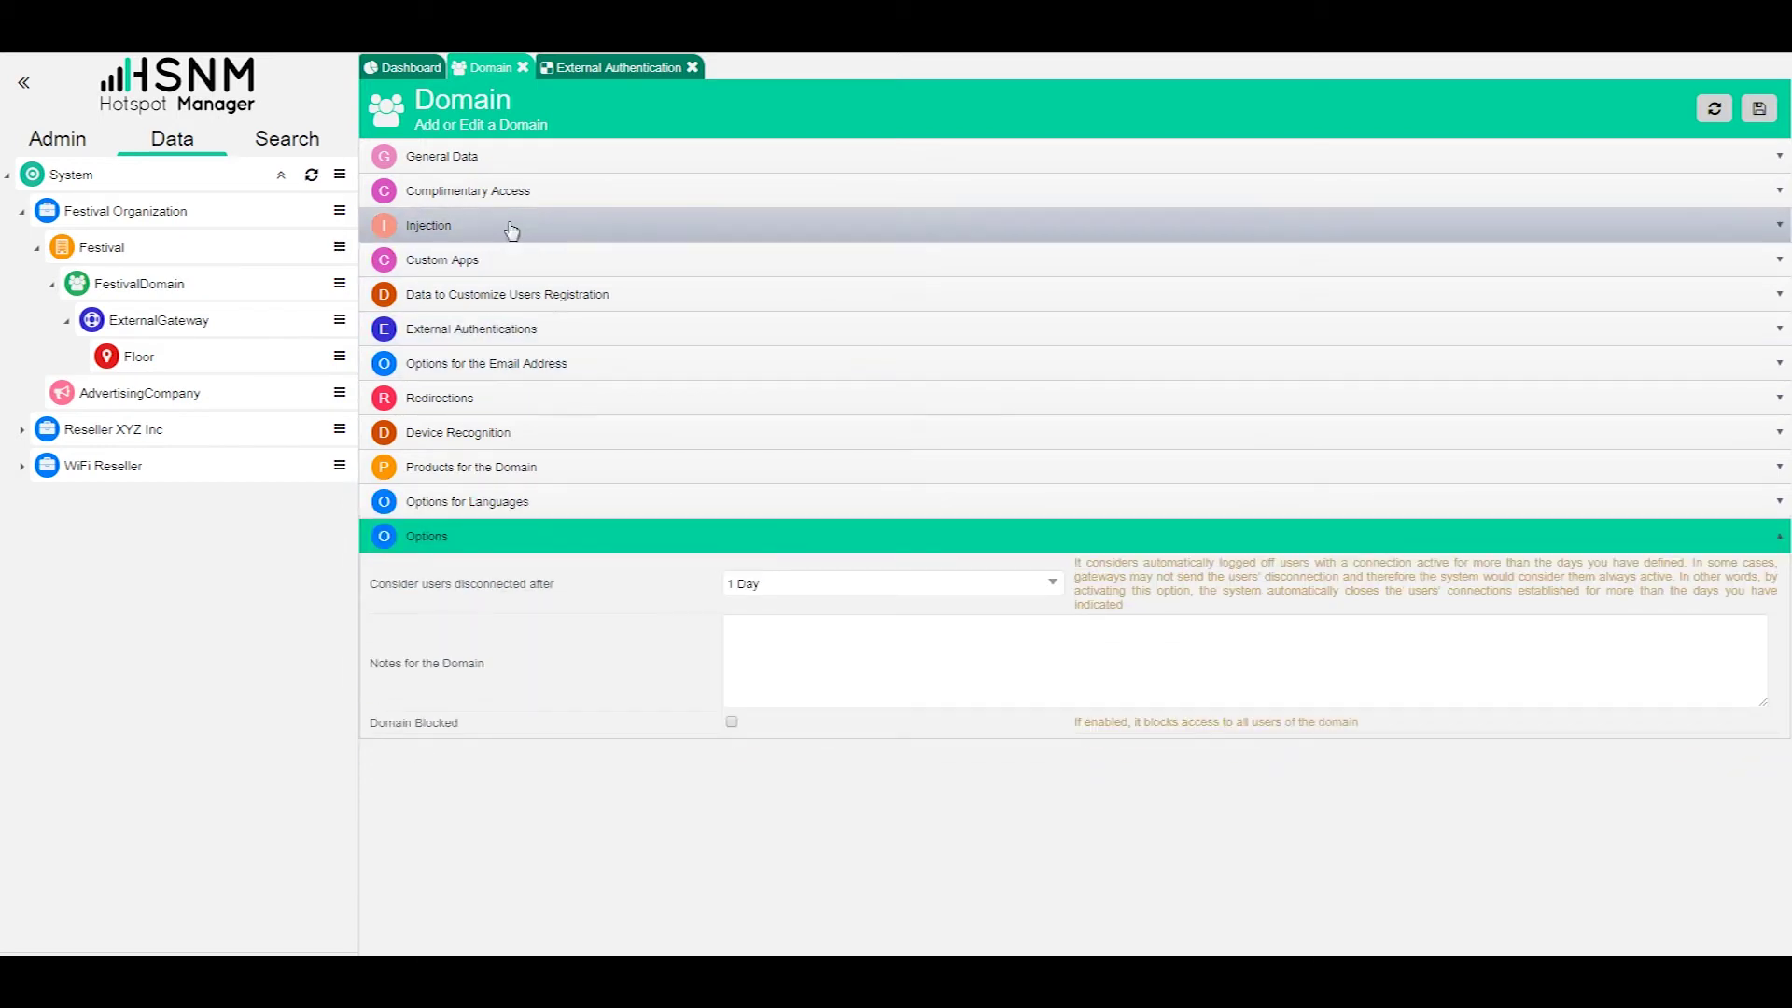
click(514, 167)
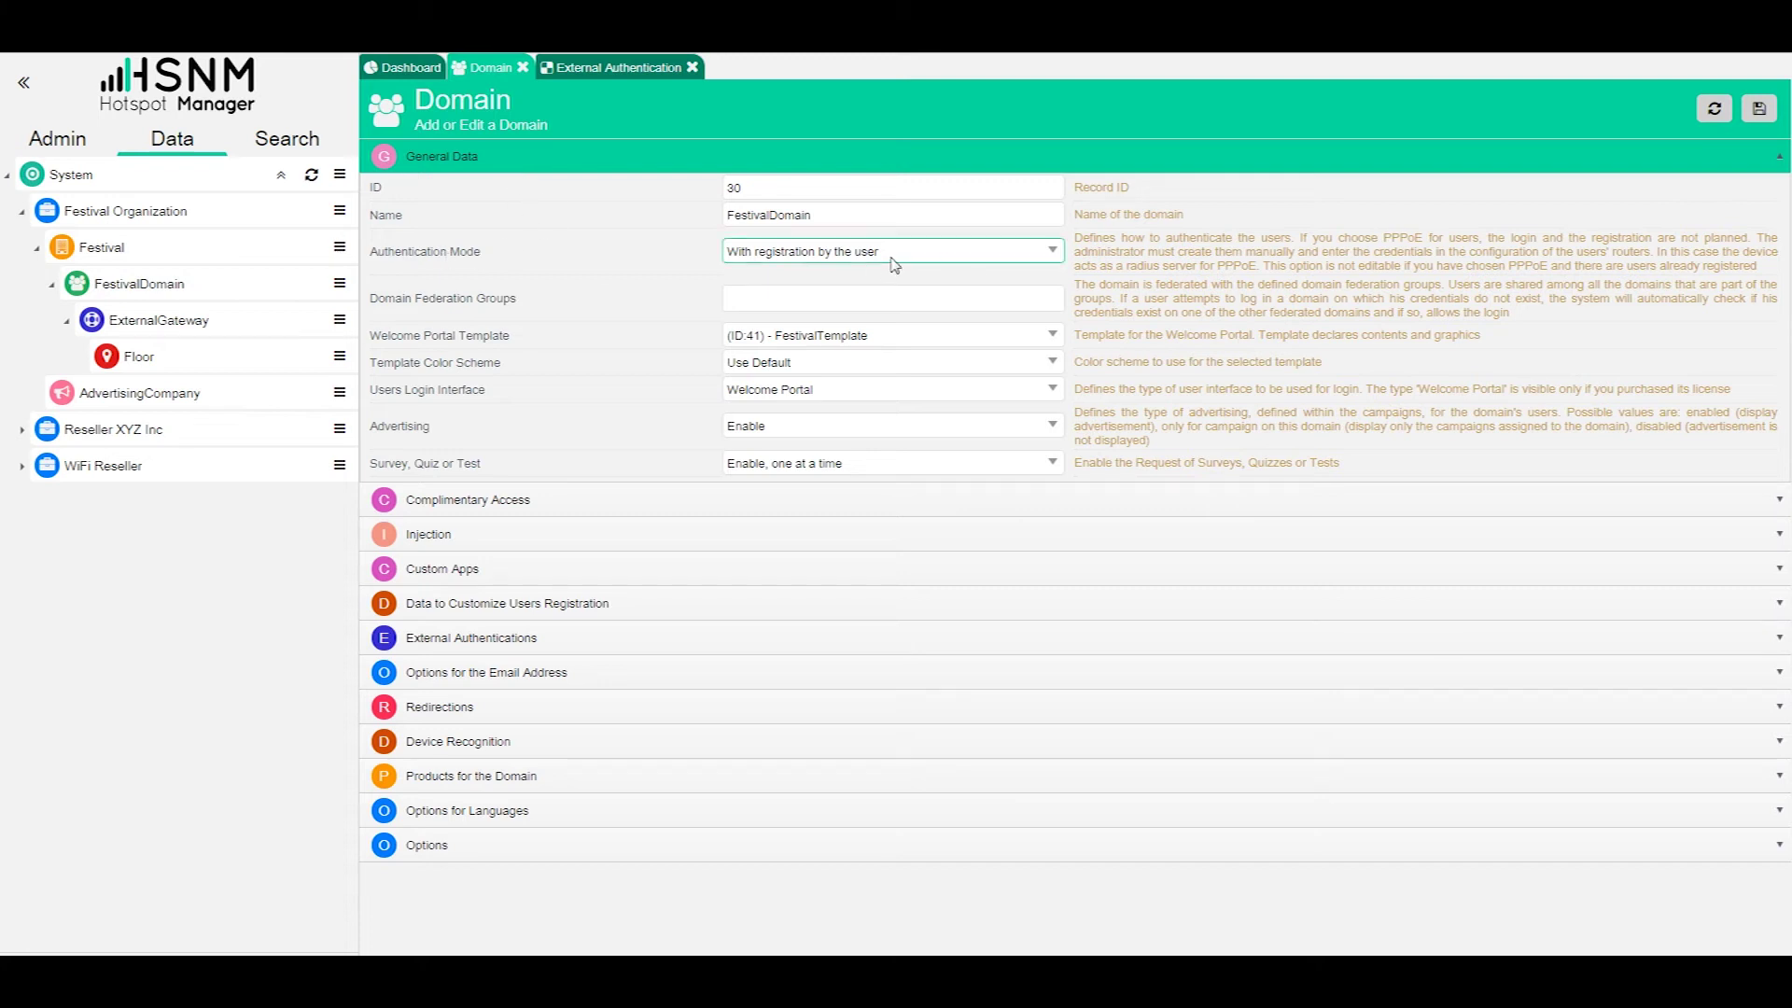
click(508, 605)
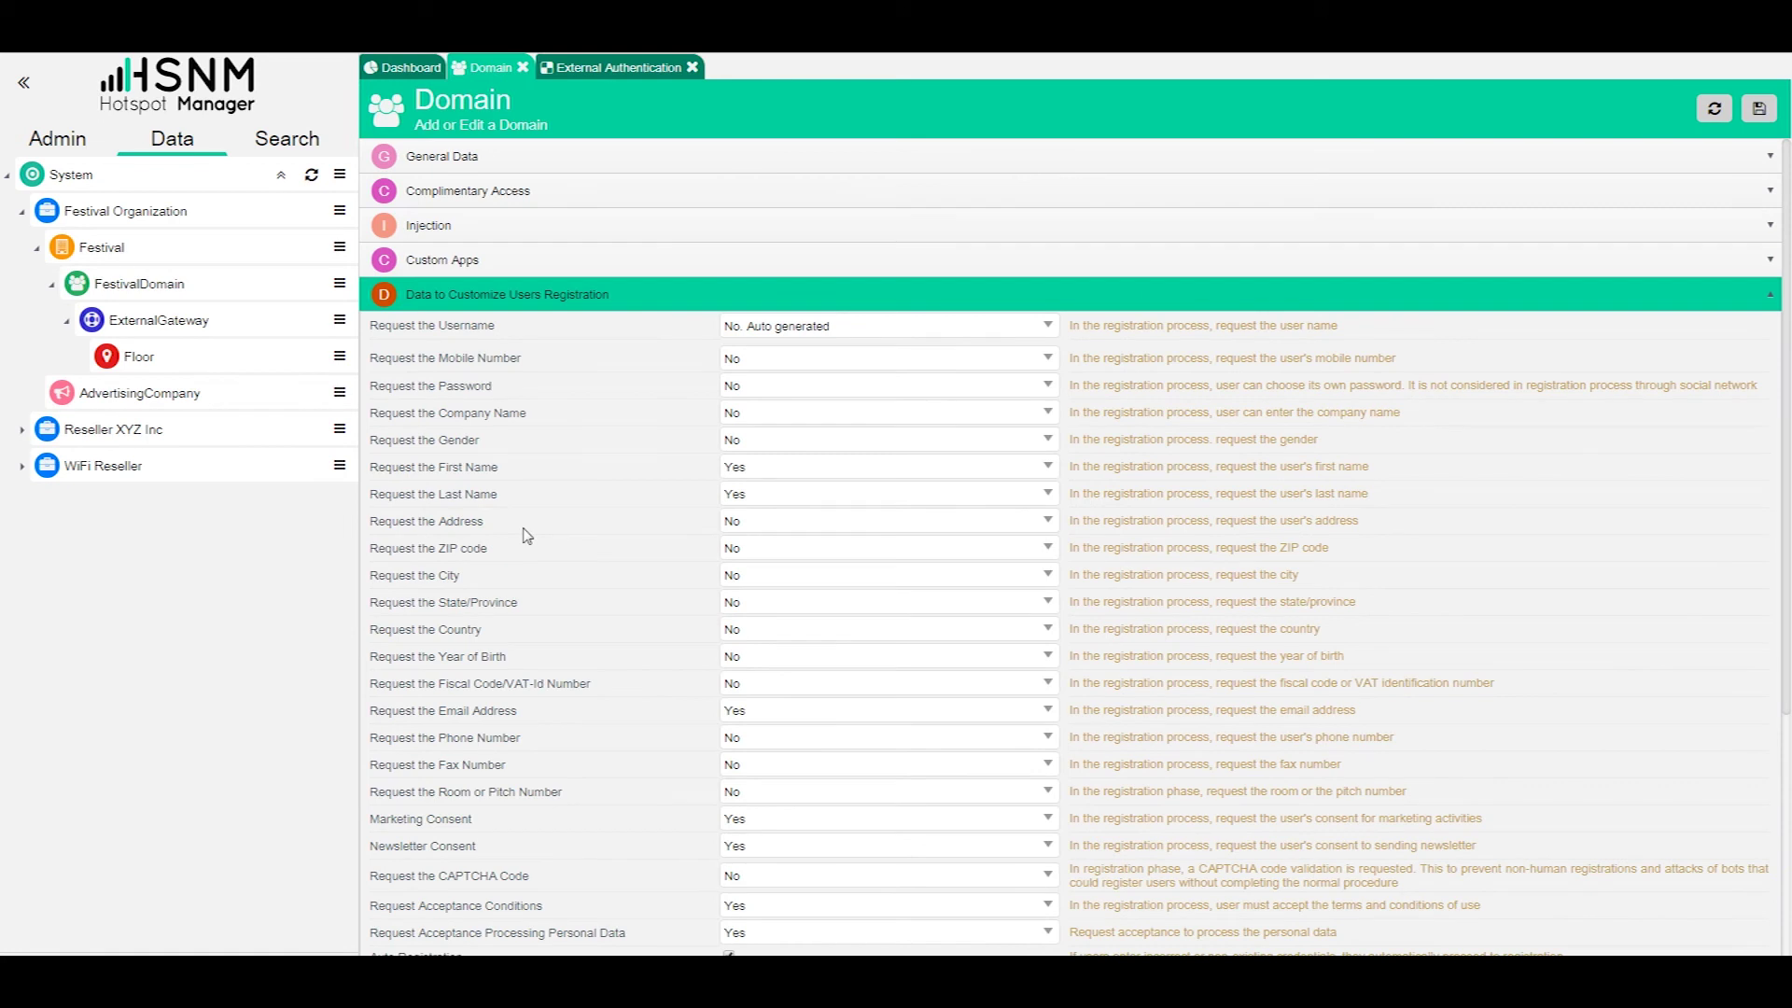
scroll(557, 495, down, 2)
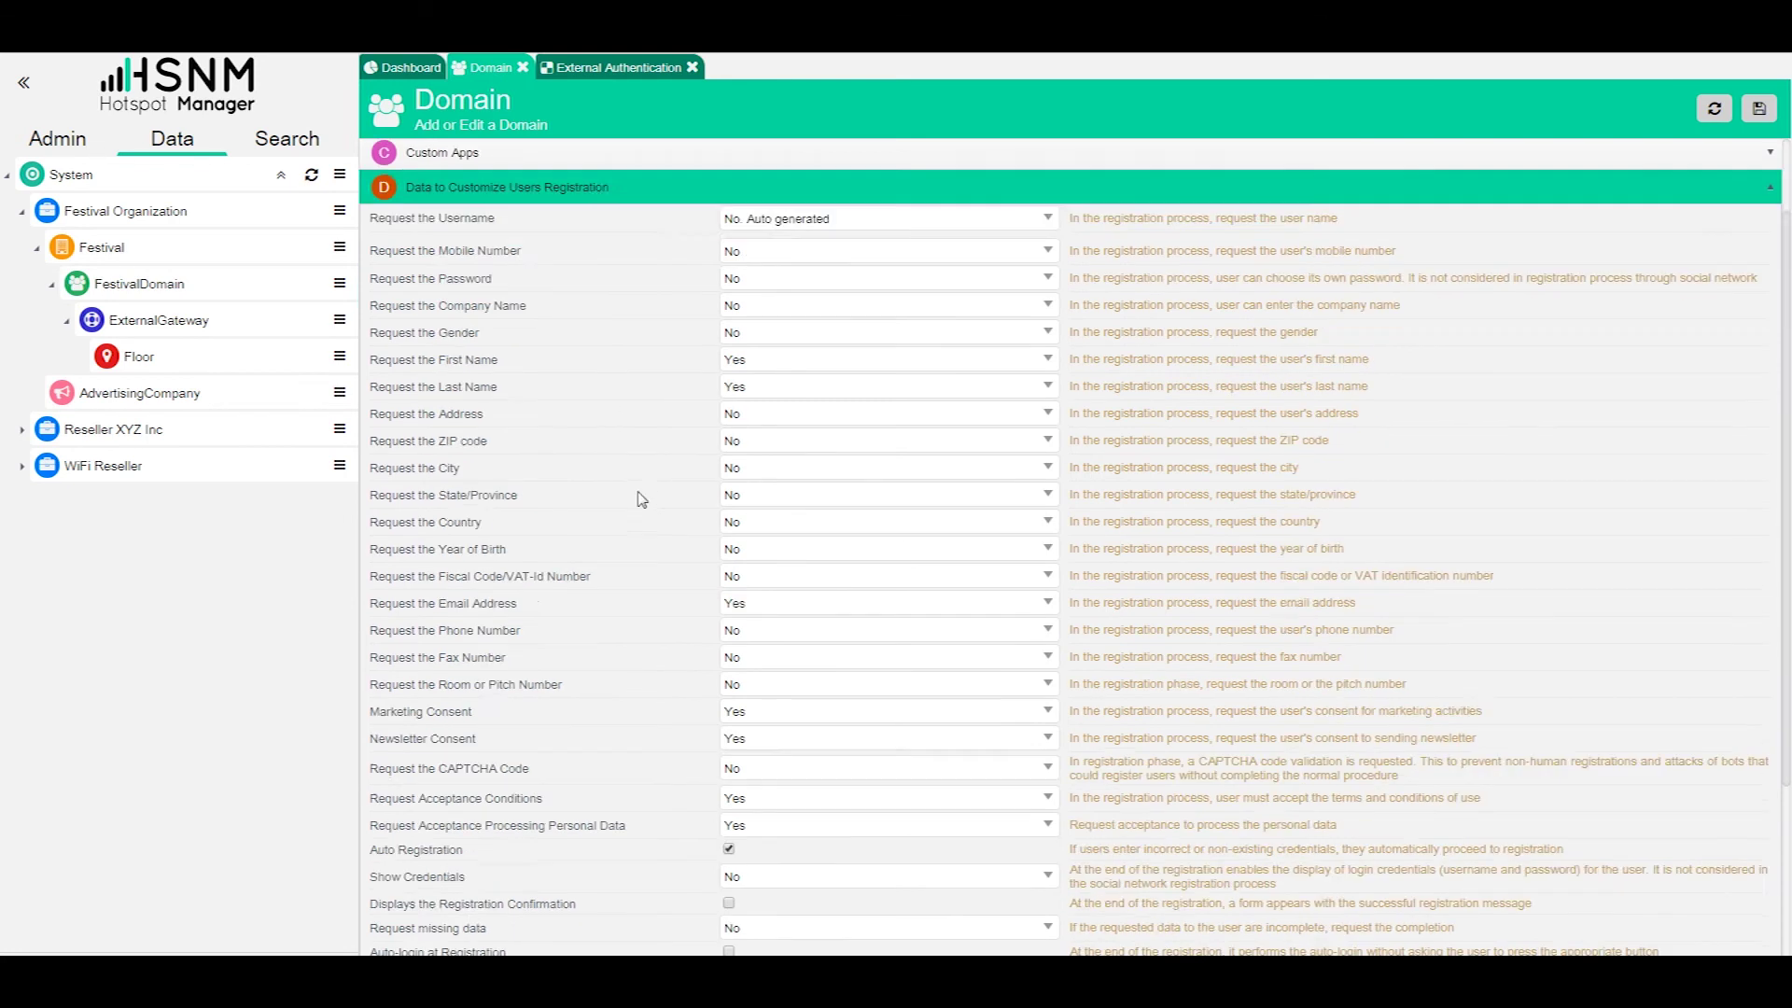
- Check external logins, device recognition (hide username/password, expiration 0) and ExternalGateway's action list
click(509, 894)
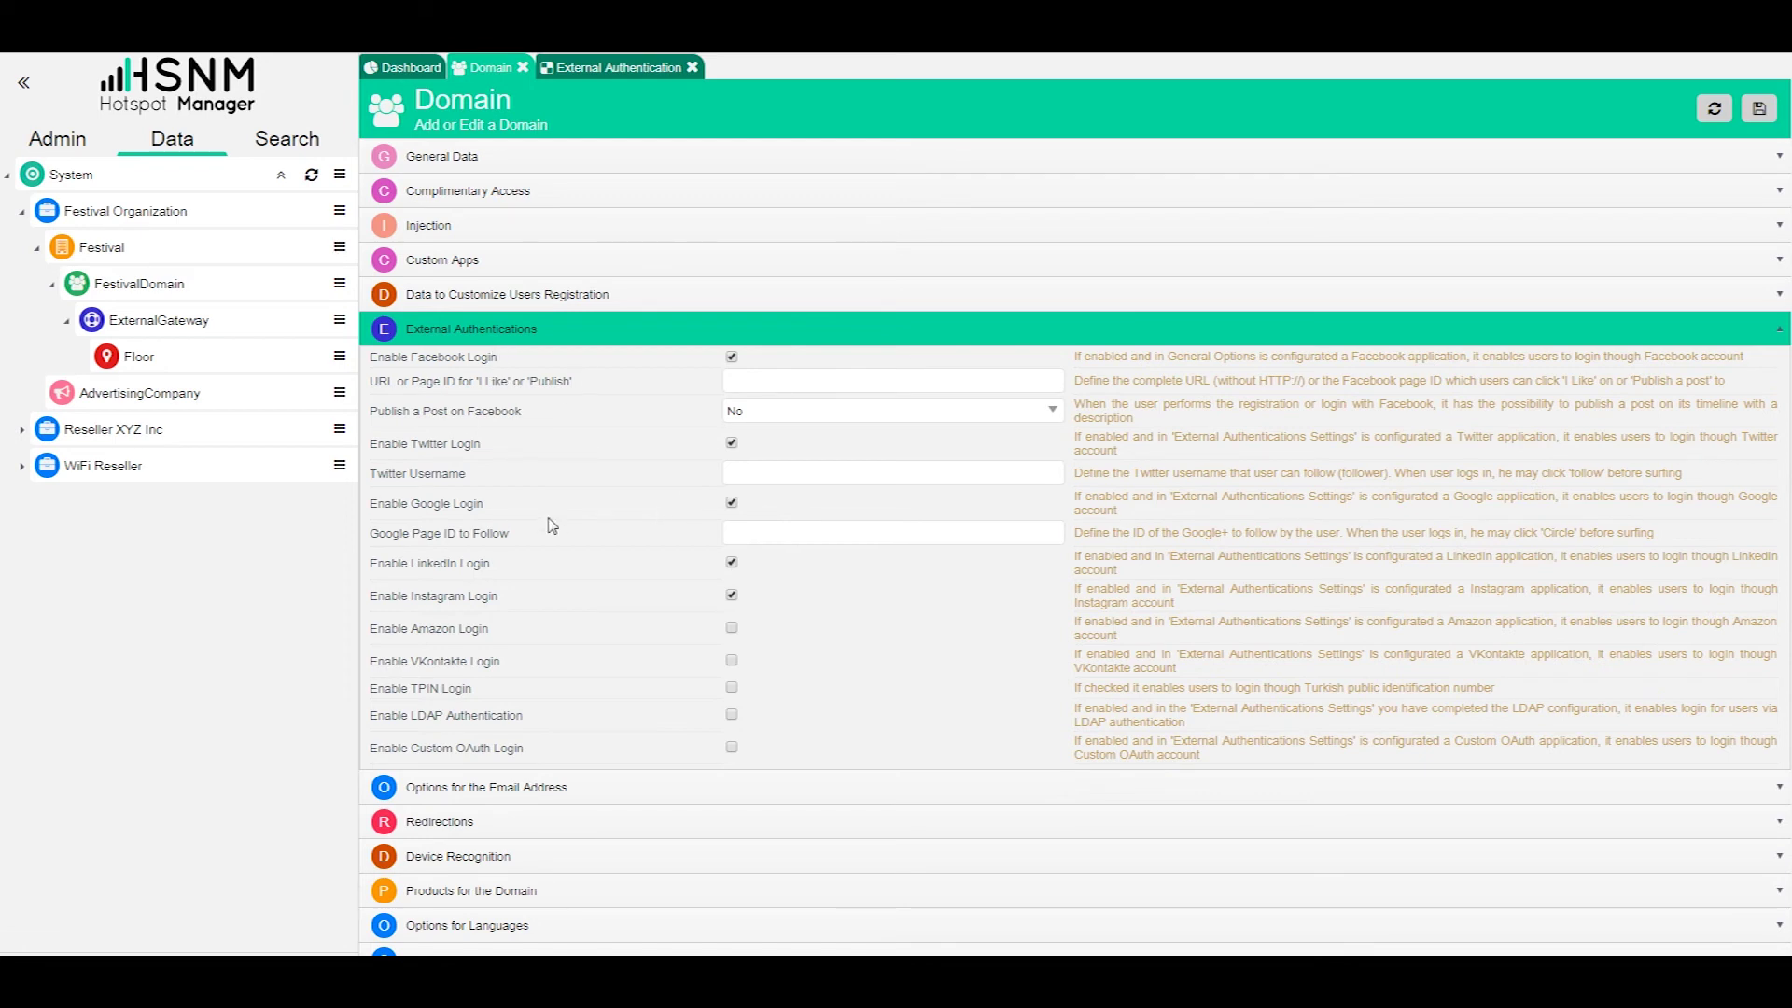
click(509, 864)
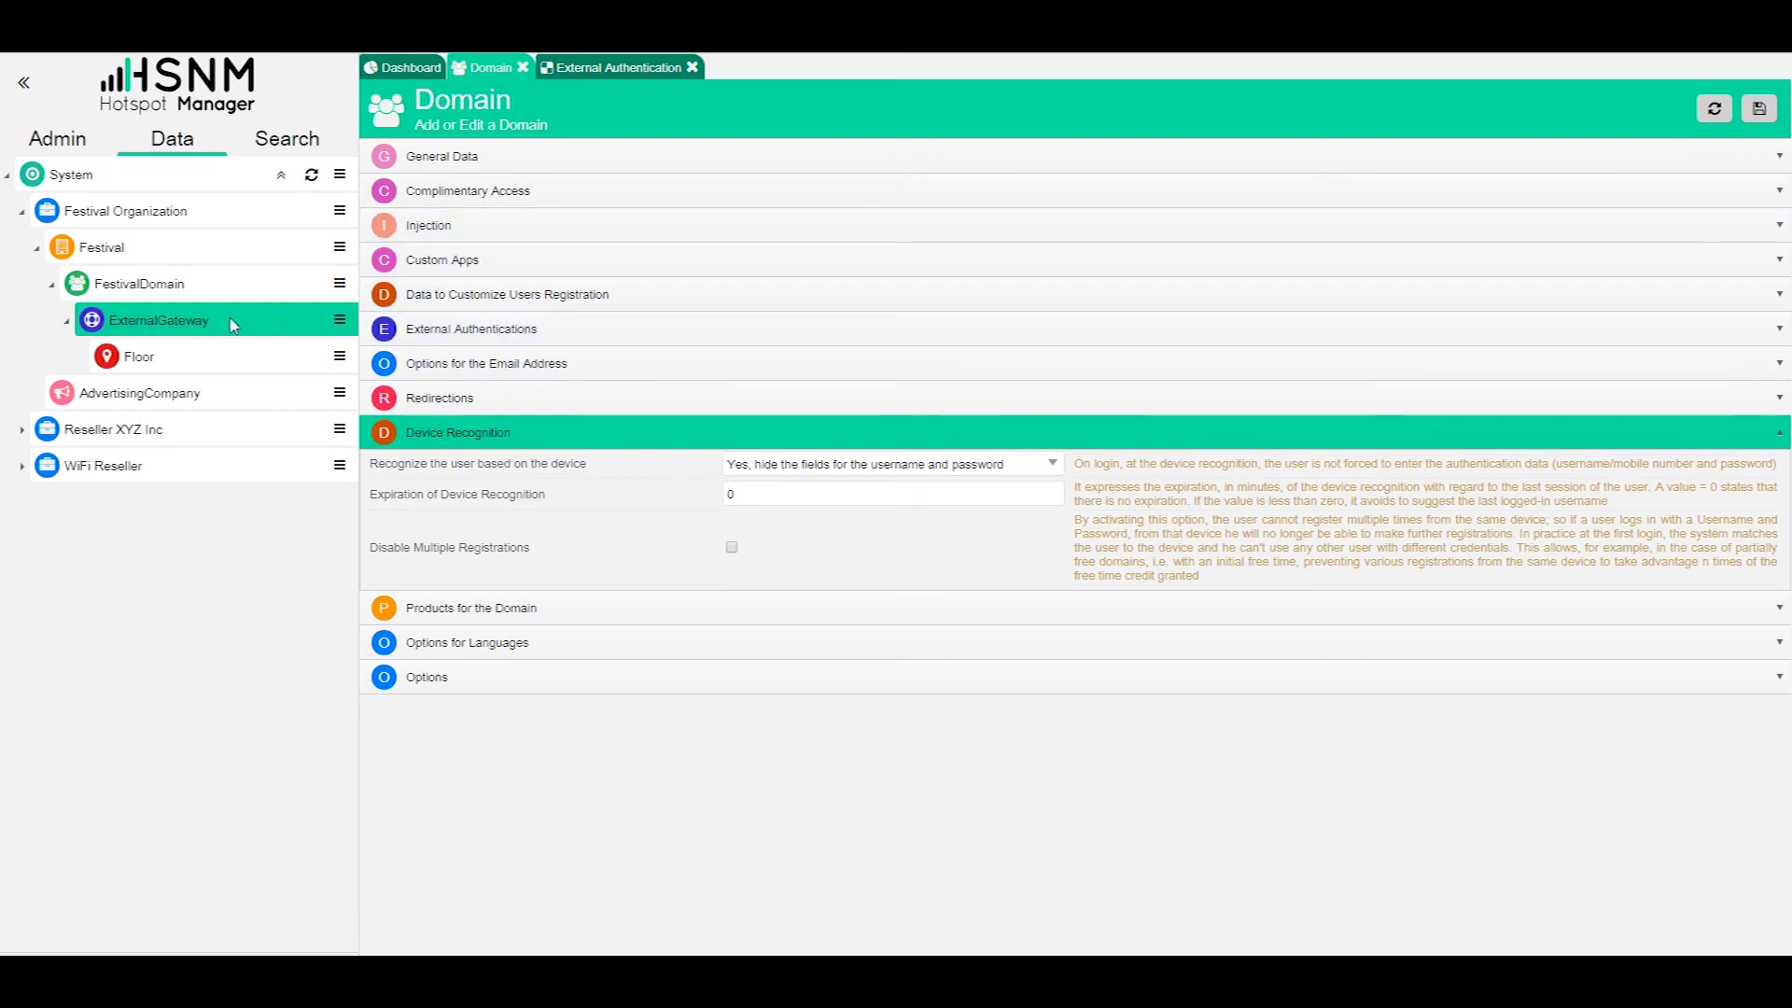
click(341, 323)
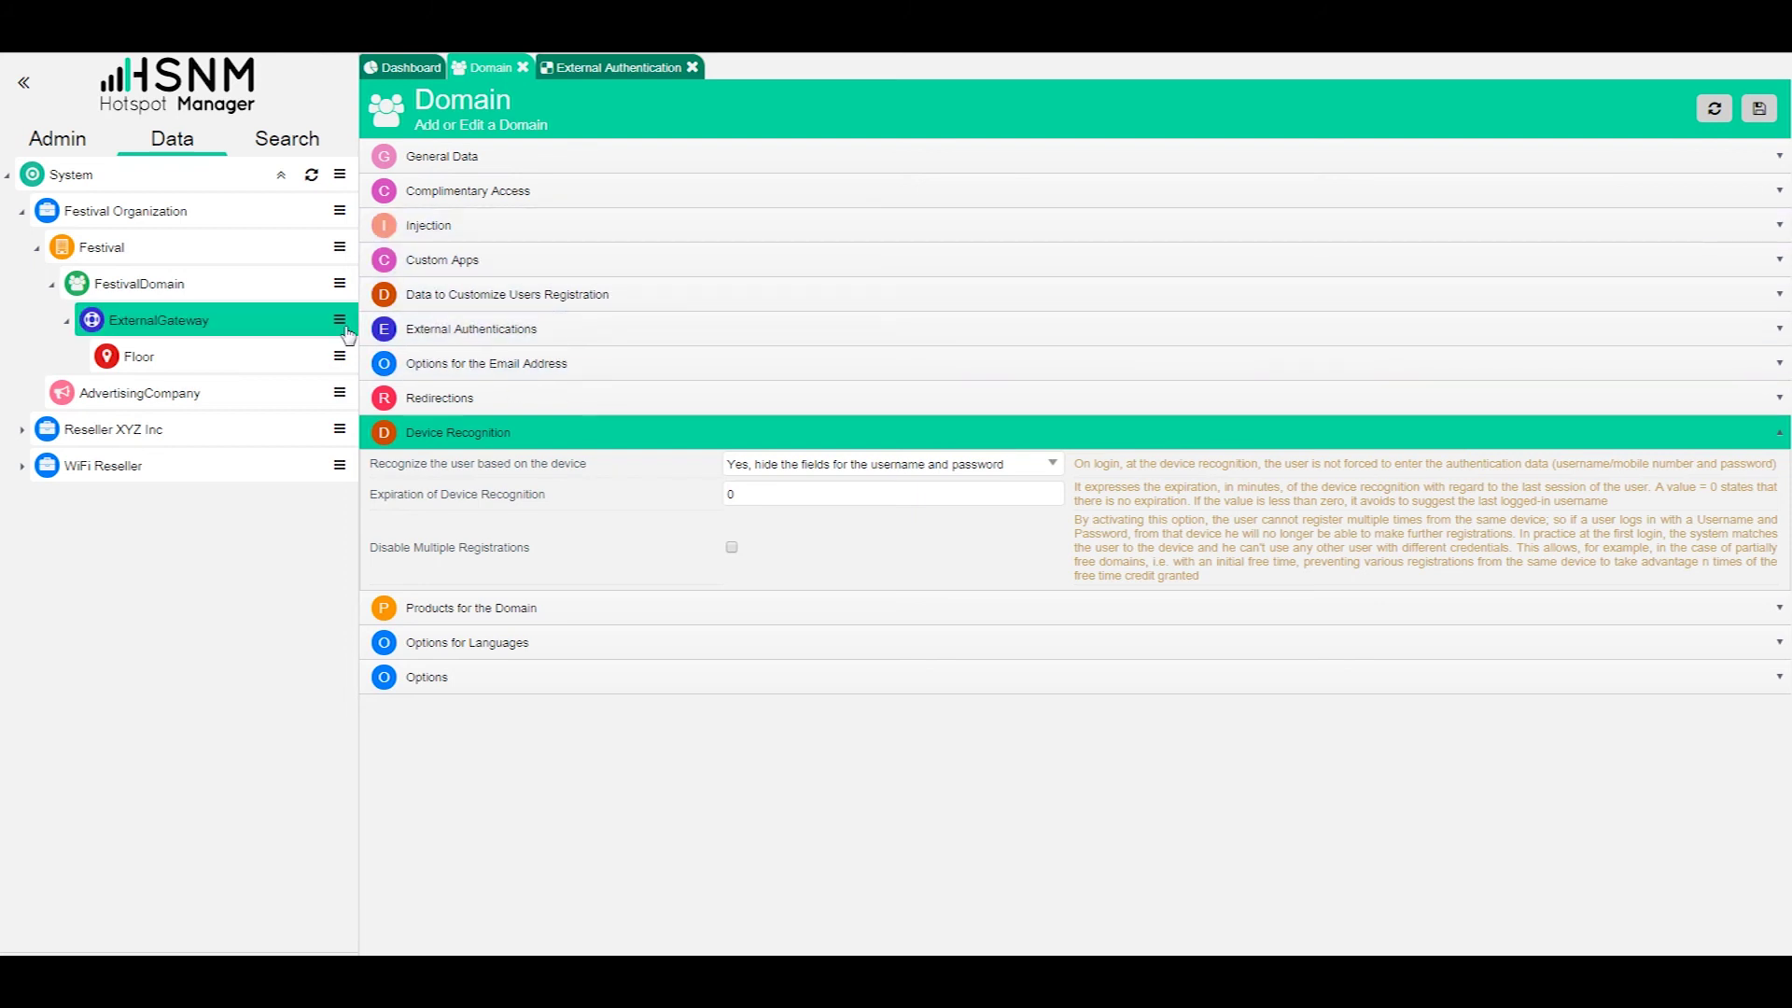